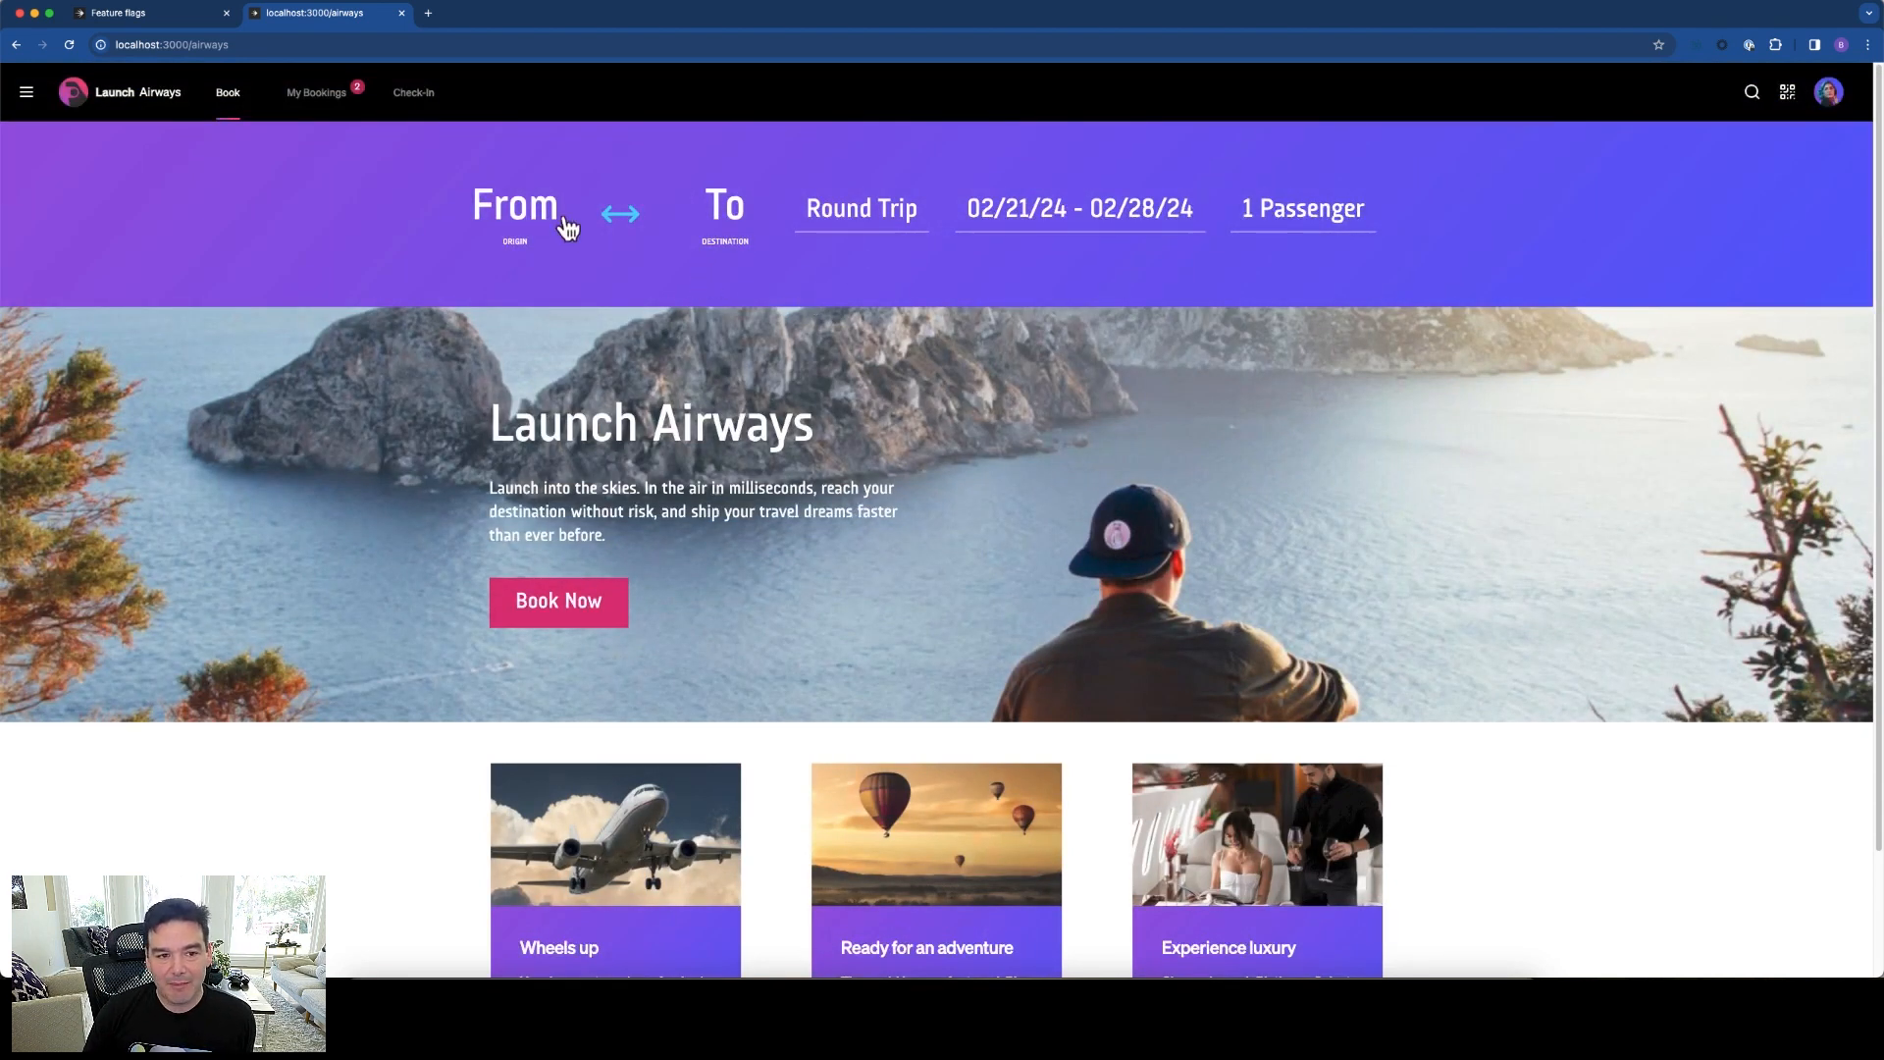
Look over the origin airport search, booked flights and account profile on the Launch Airways site.
{"action": "left_click", "coordinate": [529, 205]}
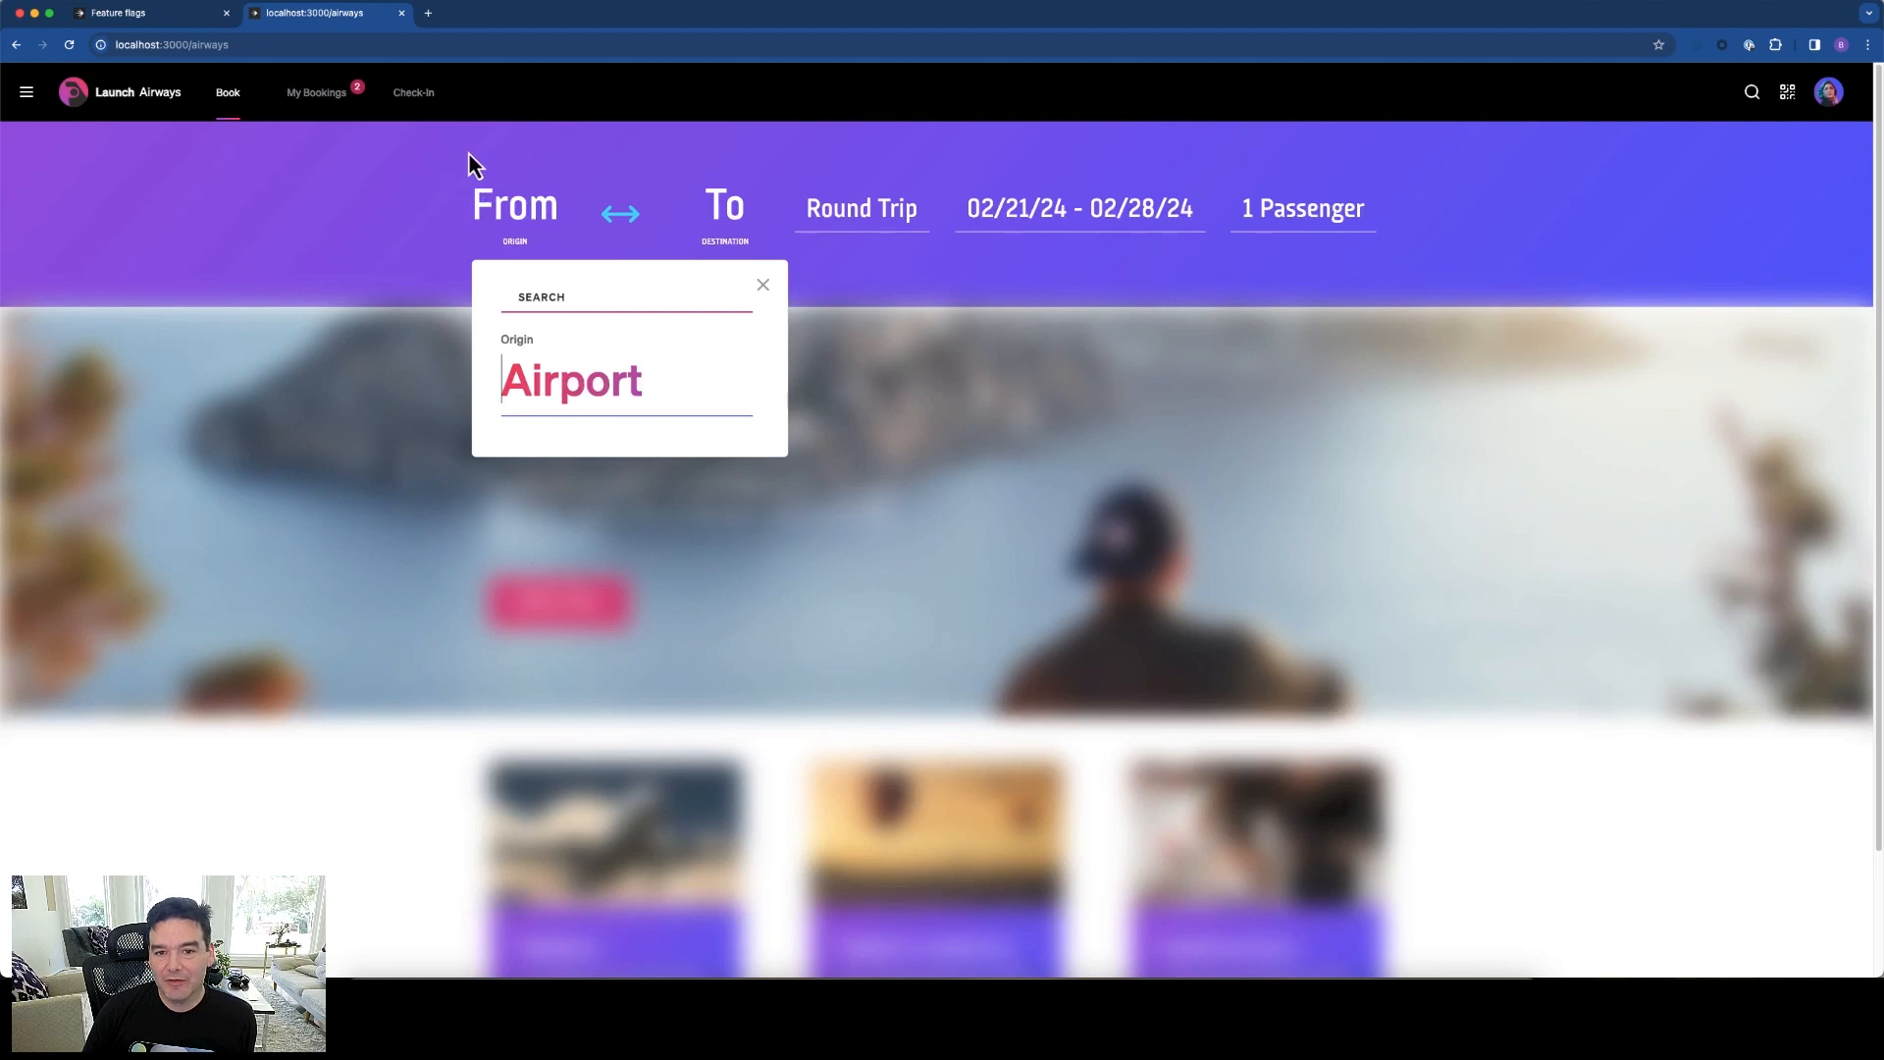
{"action": "left_click", "coordinate": [351, 110]}
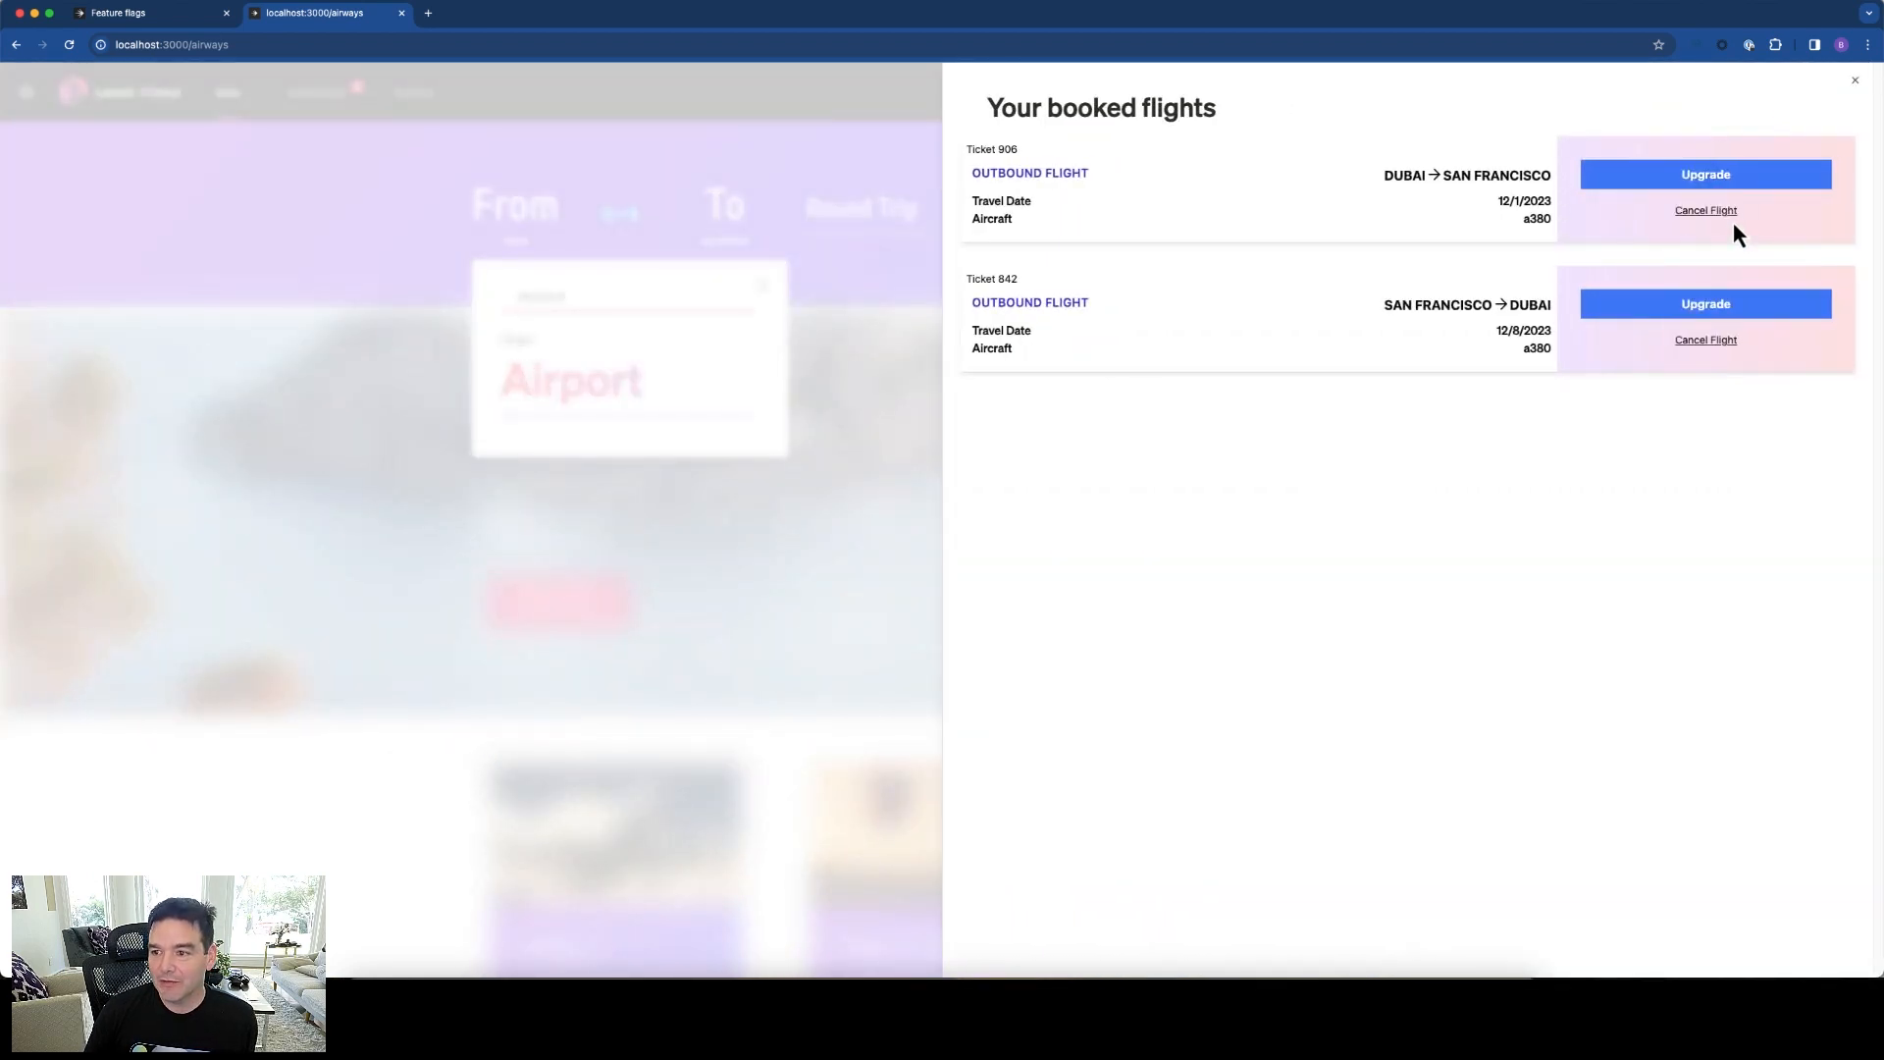
{"action": "left_click", "coordinate": [1854, 80]}
{"action": "left_click", "coordinate": [1829, 93]}
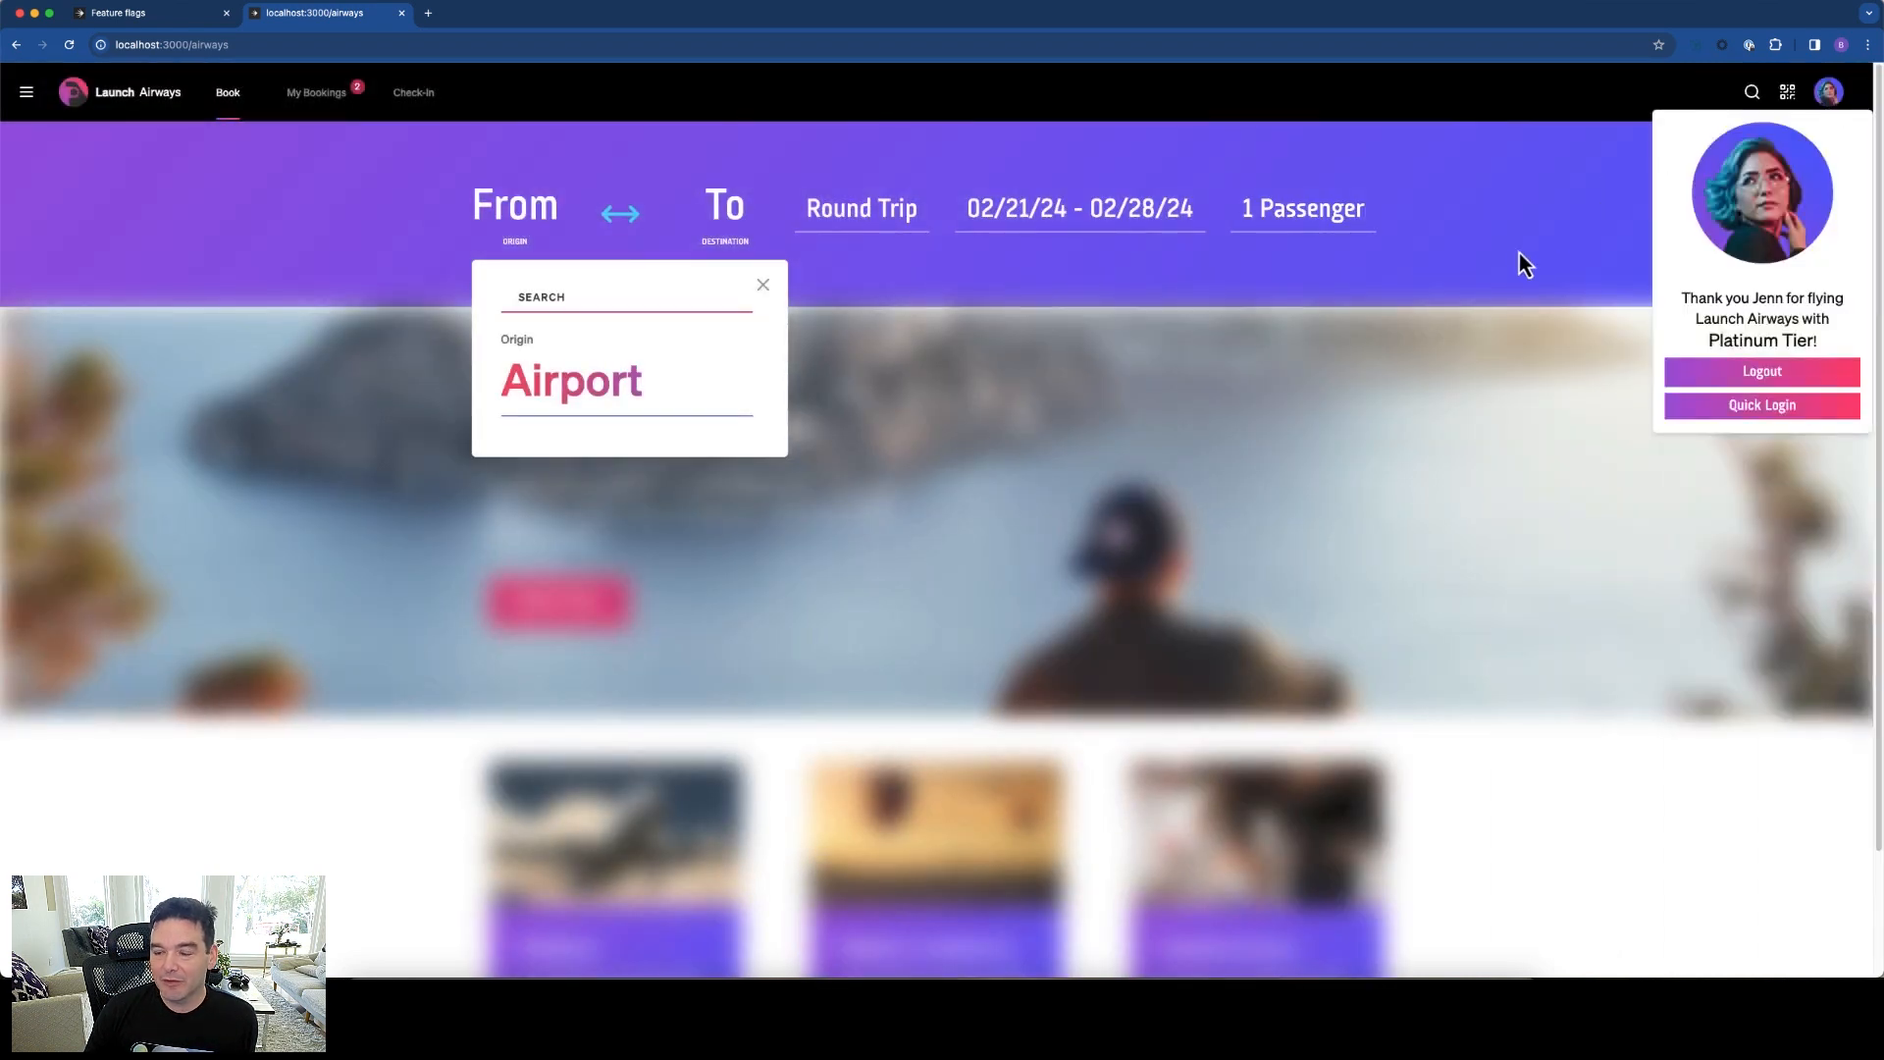
{"action": "left_click", "coordinate": [1480, 282]}
{"action": "left_click", "coordinate": [763, 286]}
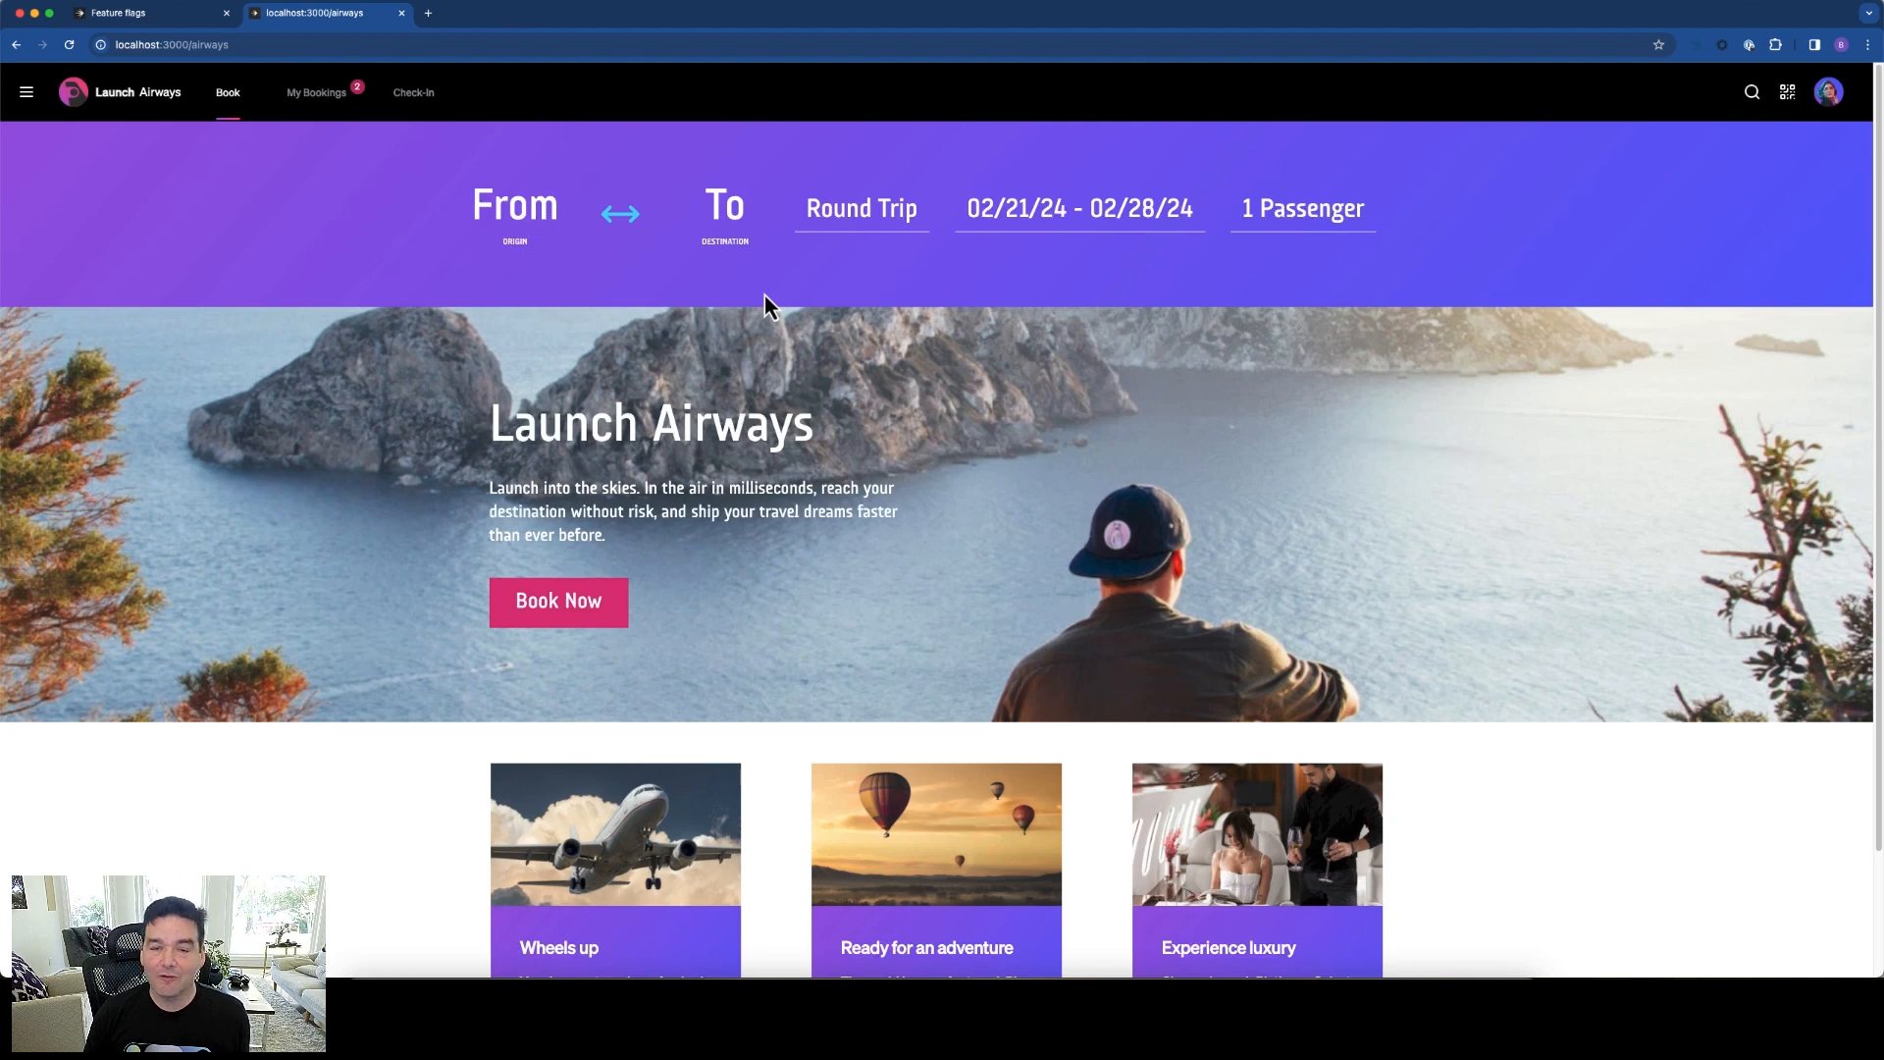
Switch to LaunchDarkly and turn on targeting for the "05 - Enable Launch Club Loyalty Program" flag.
{"action": "left_click", "coordinate": [173, 25]}
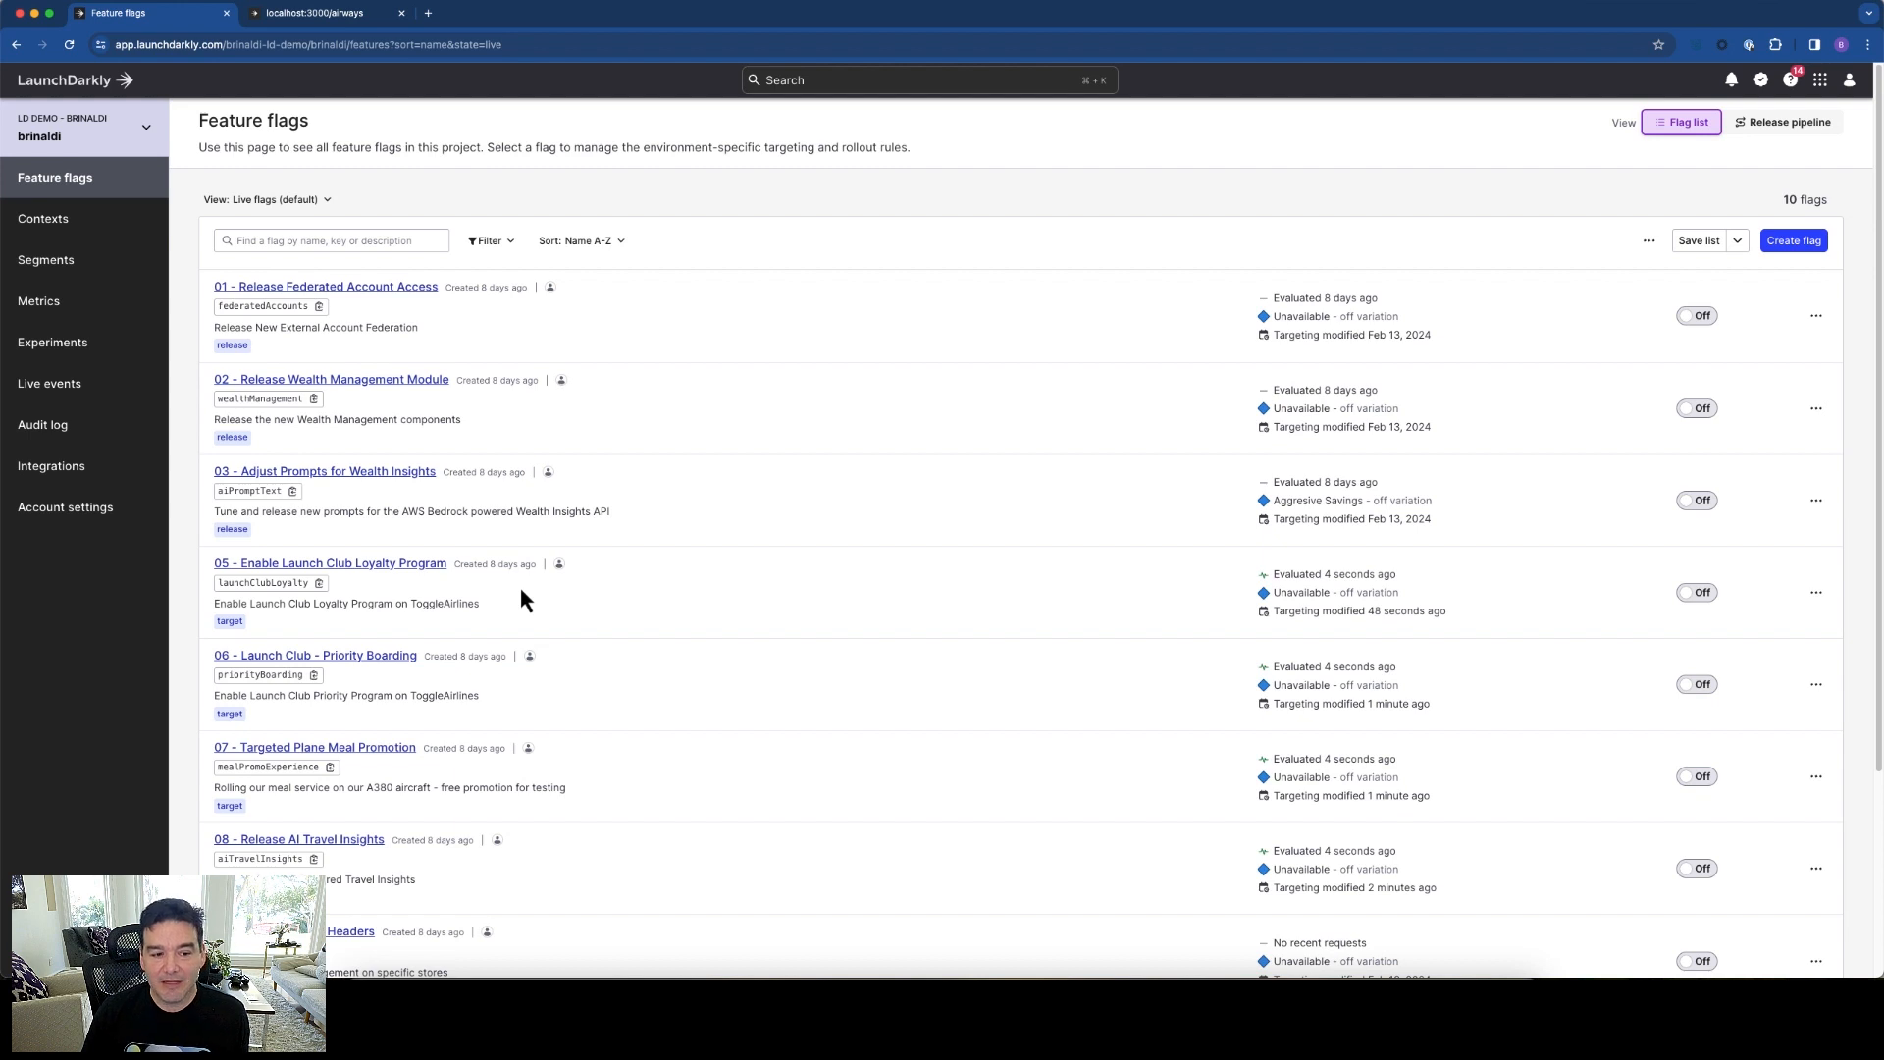
{"action": "left_click", "coordinate": [436, 569]}
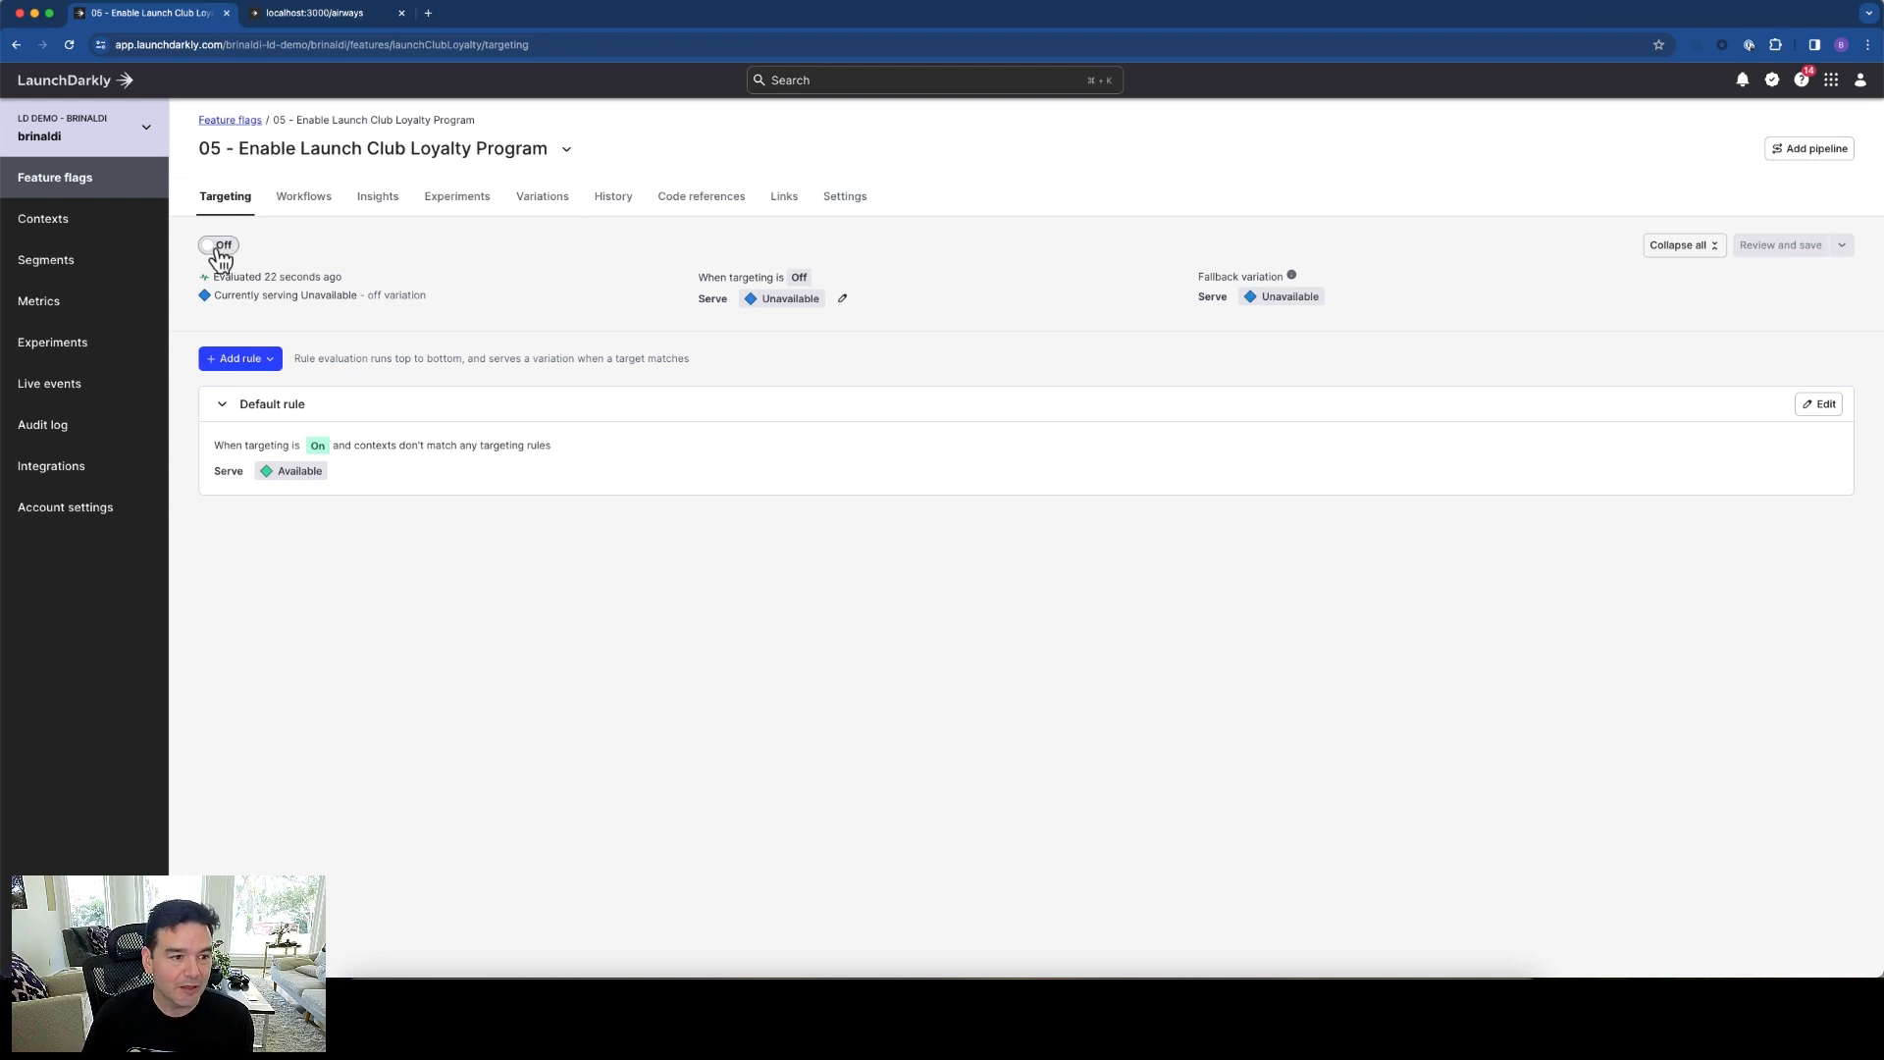
{"action": "left_click", "coordinate": [218, 246]}
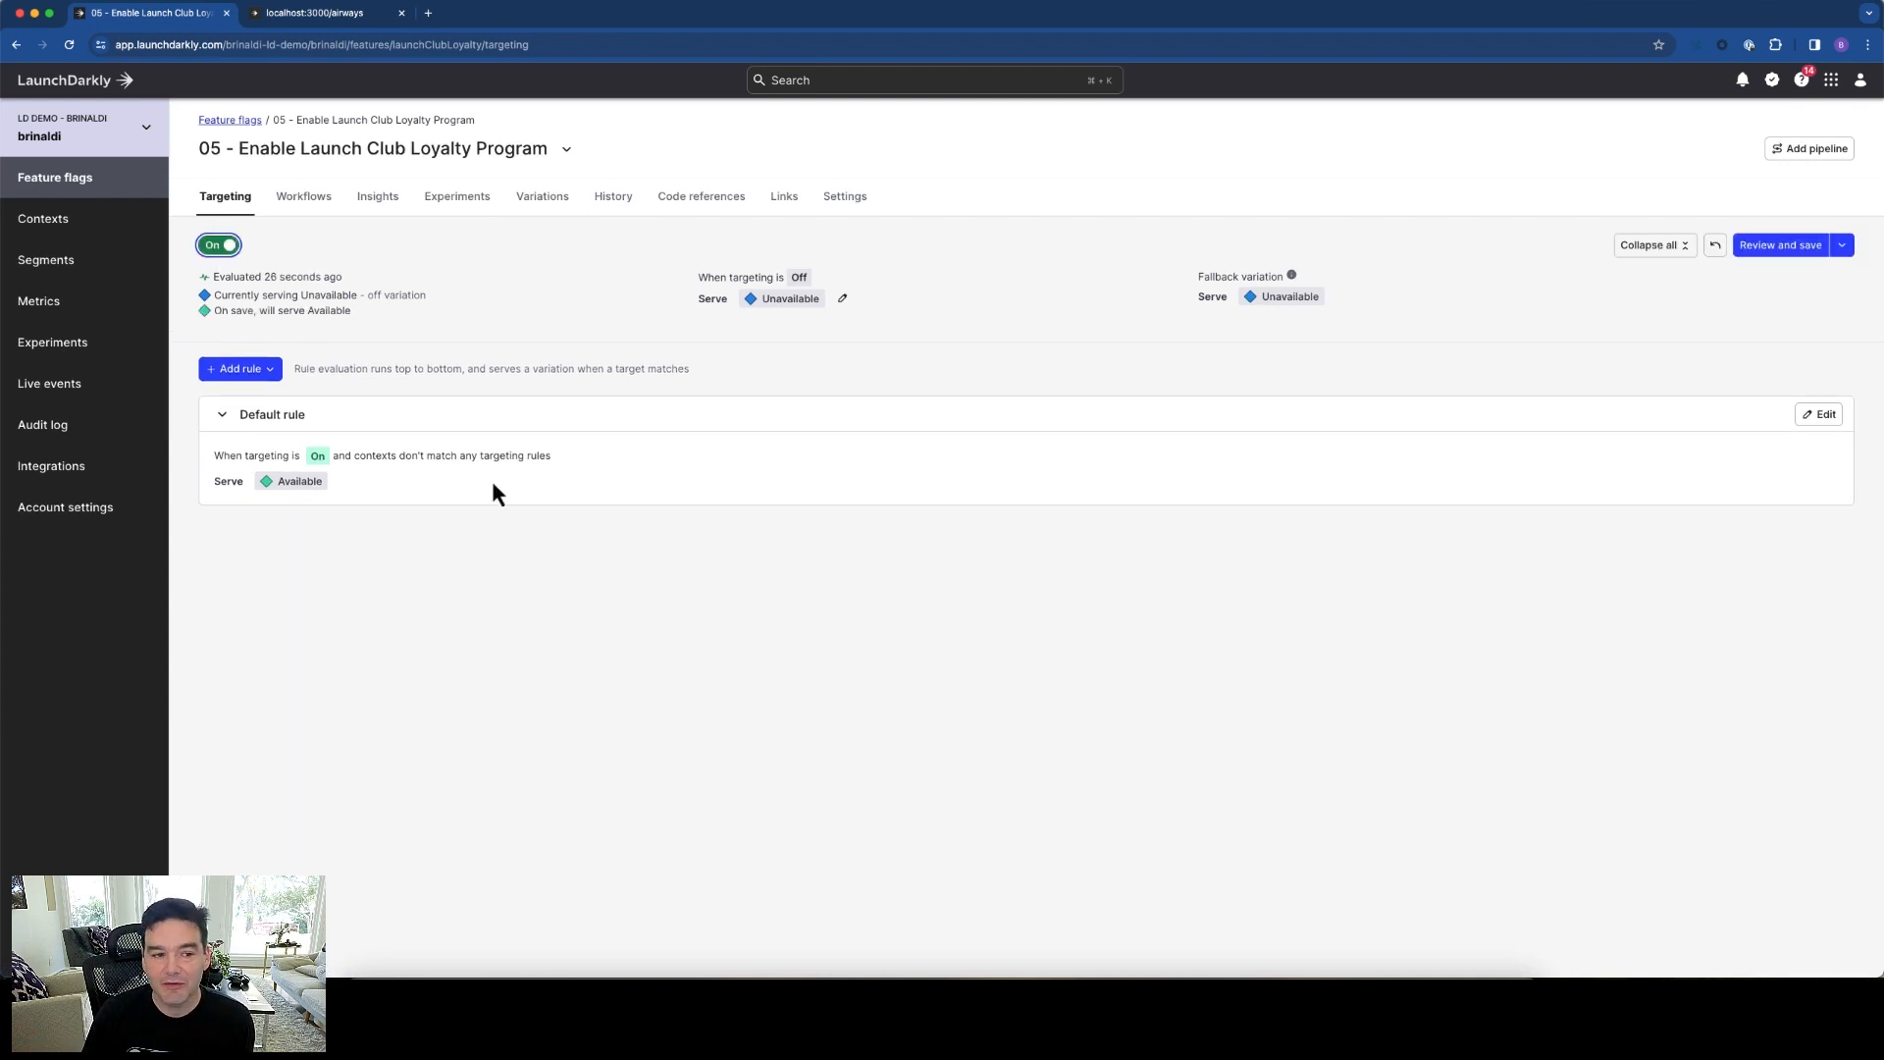
Add a segment targeting rule to the loyalty program flag that serves Available to contexts in the Development Team segment.
{"action": "left_click", "coordinate": [275, 370]}
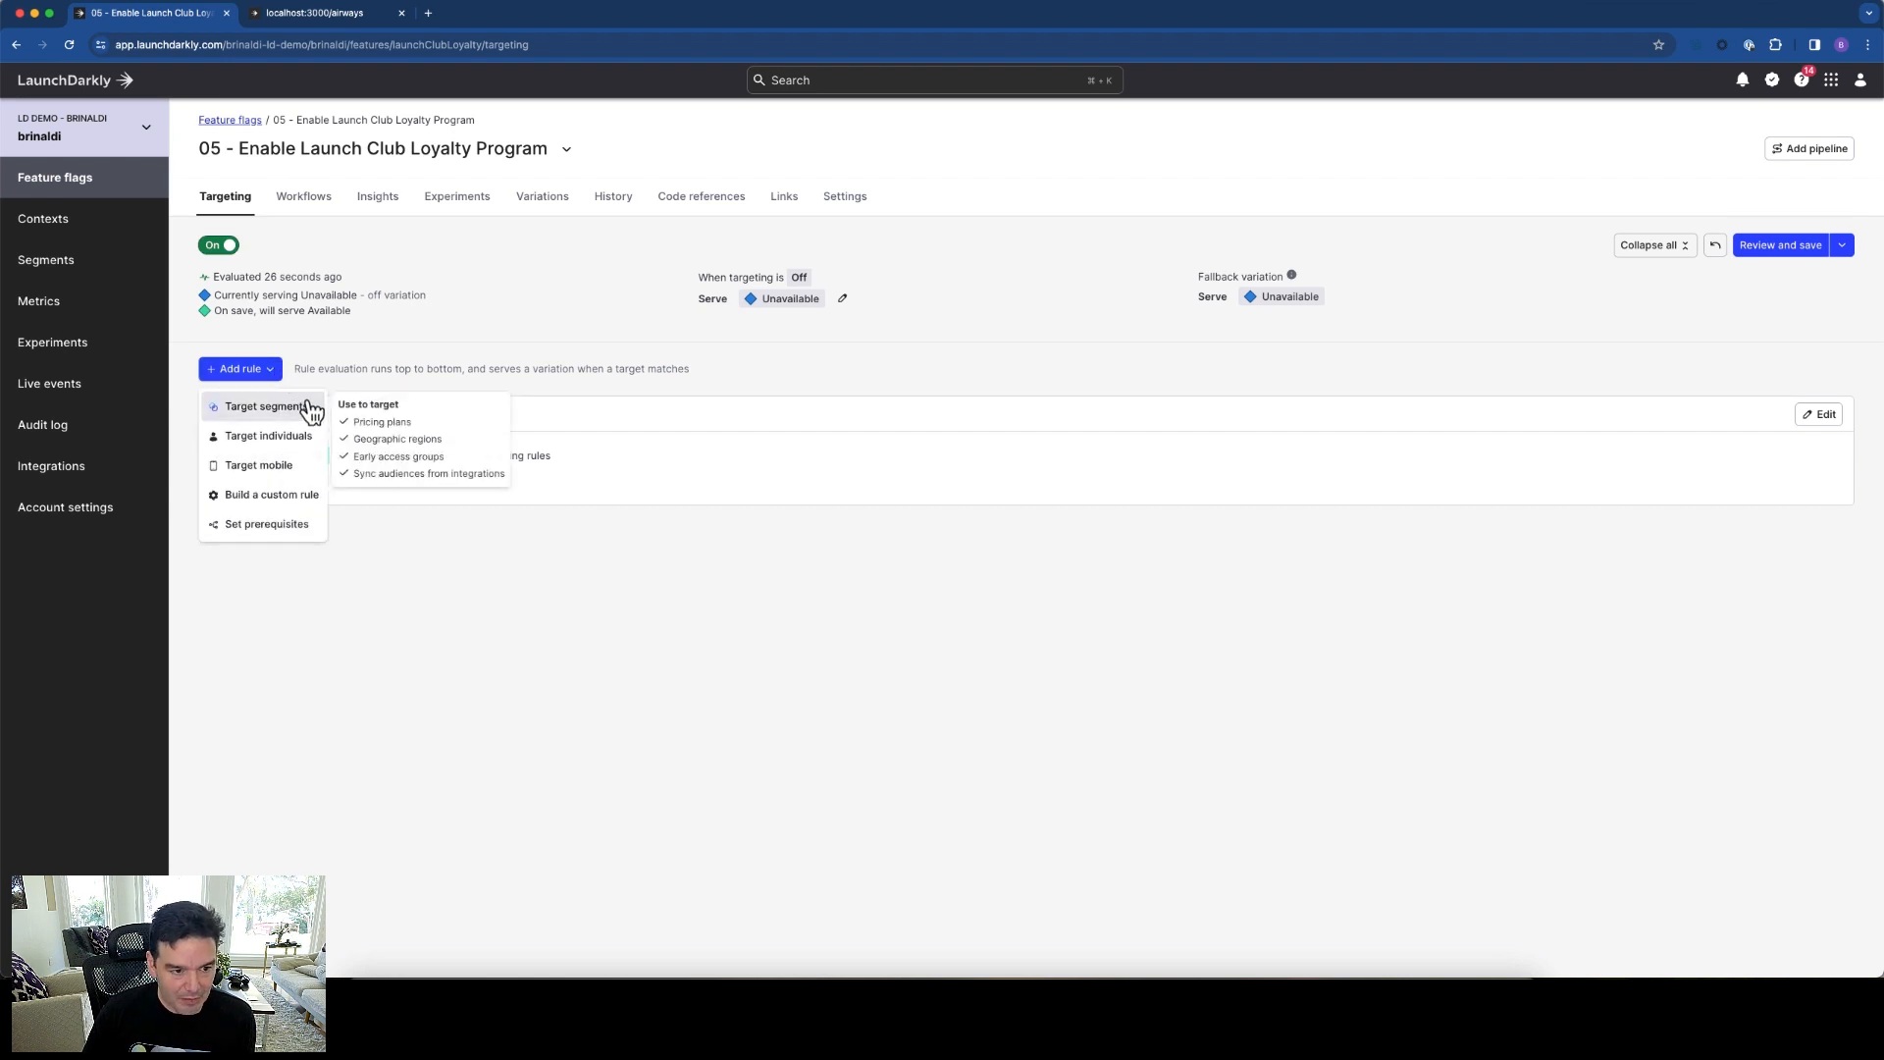
{"action": "left_click", "coordinate": [312, 408]}
{"action": "left_click", "coordinate": [564, 528]}
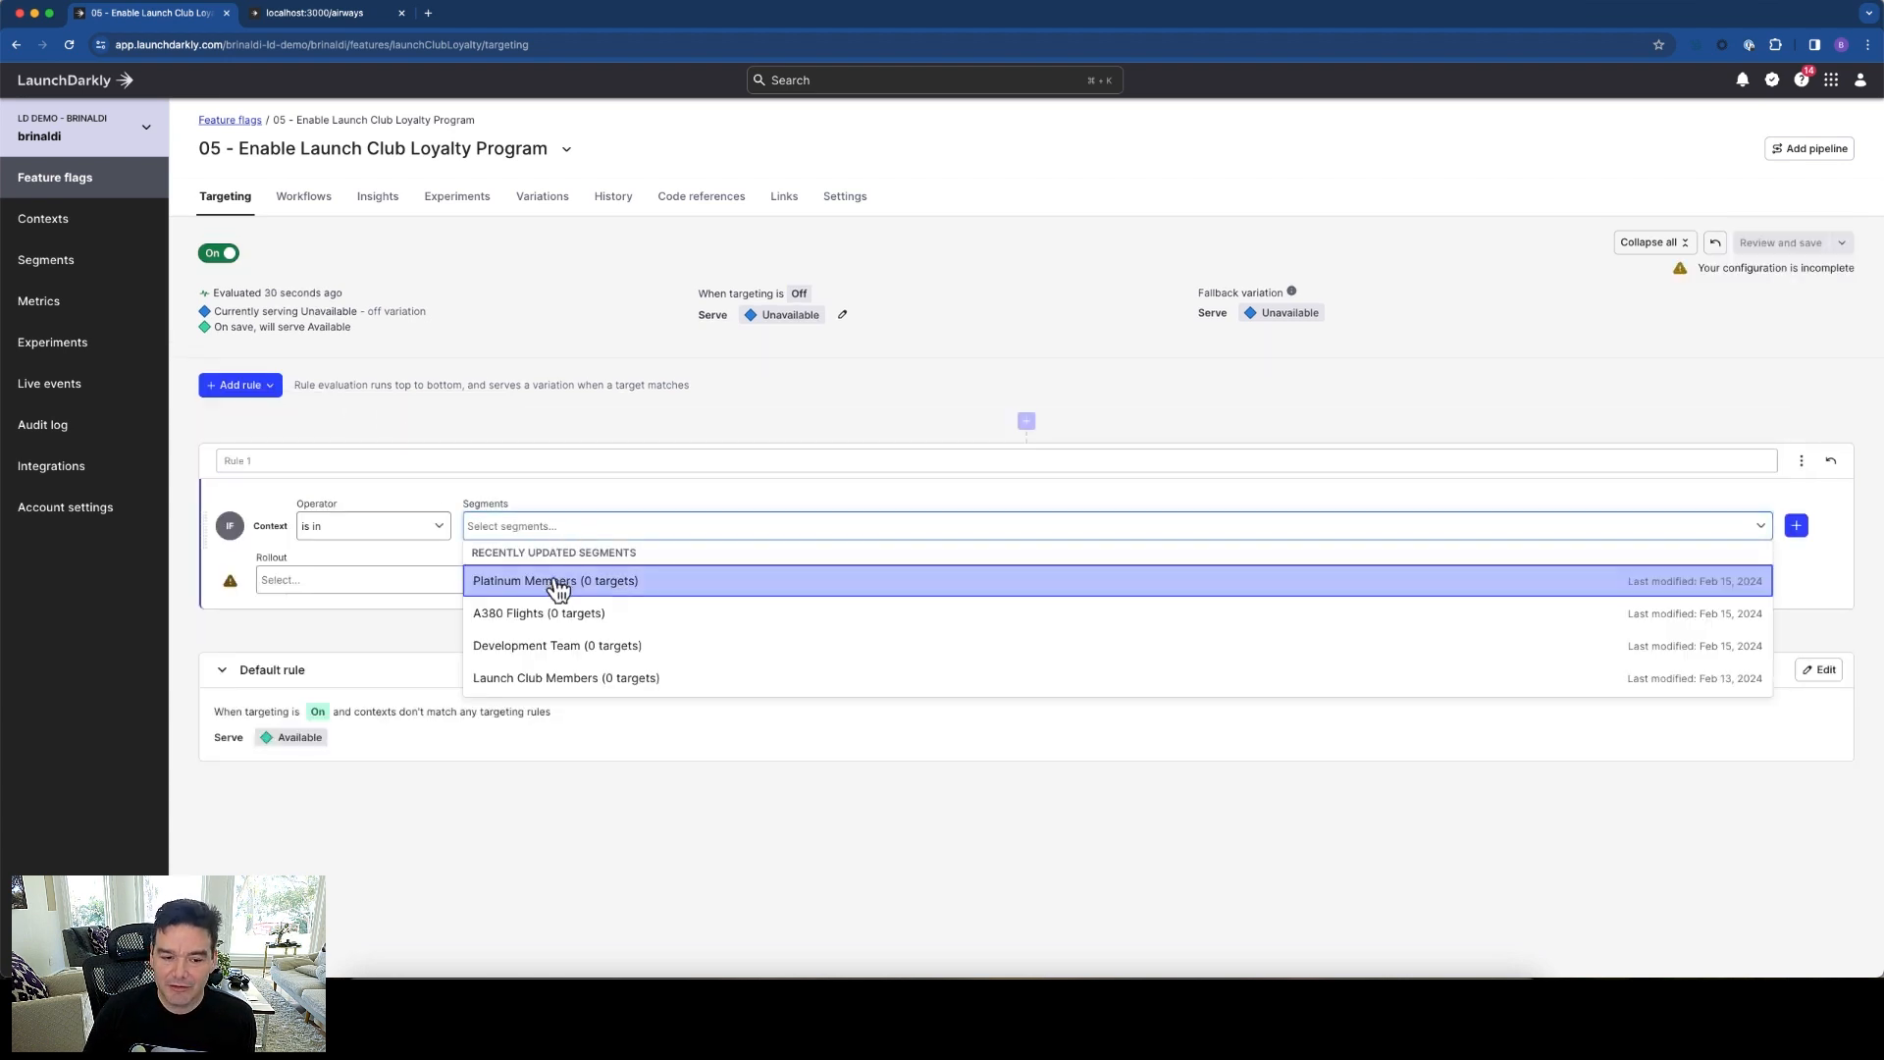
{"action": "left_click", "coordinate": [576, 644]}
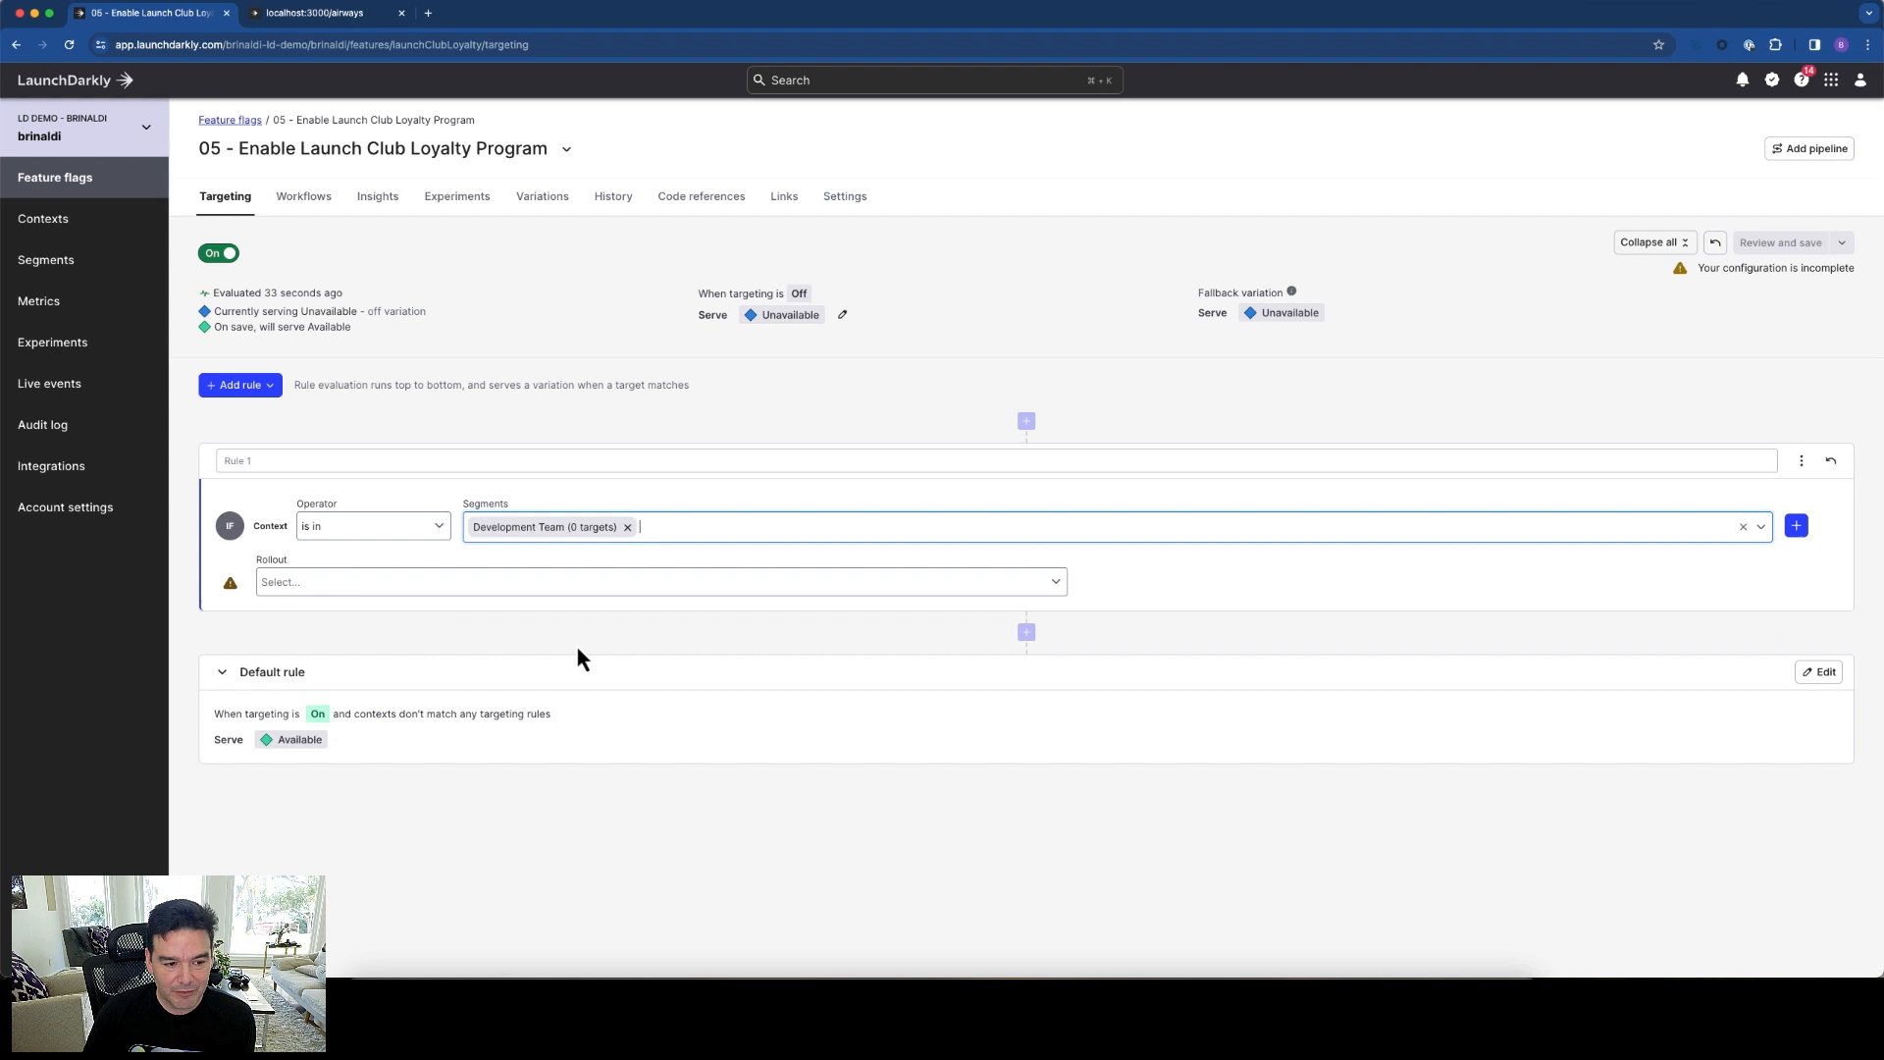
{"action": "left_click", "coordinate": [509, 584]}
{"action": "left_click", "coordinate": [490, 615]}
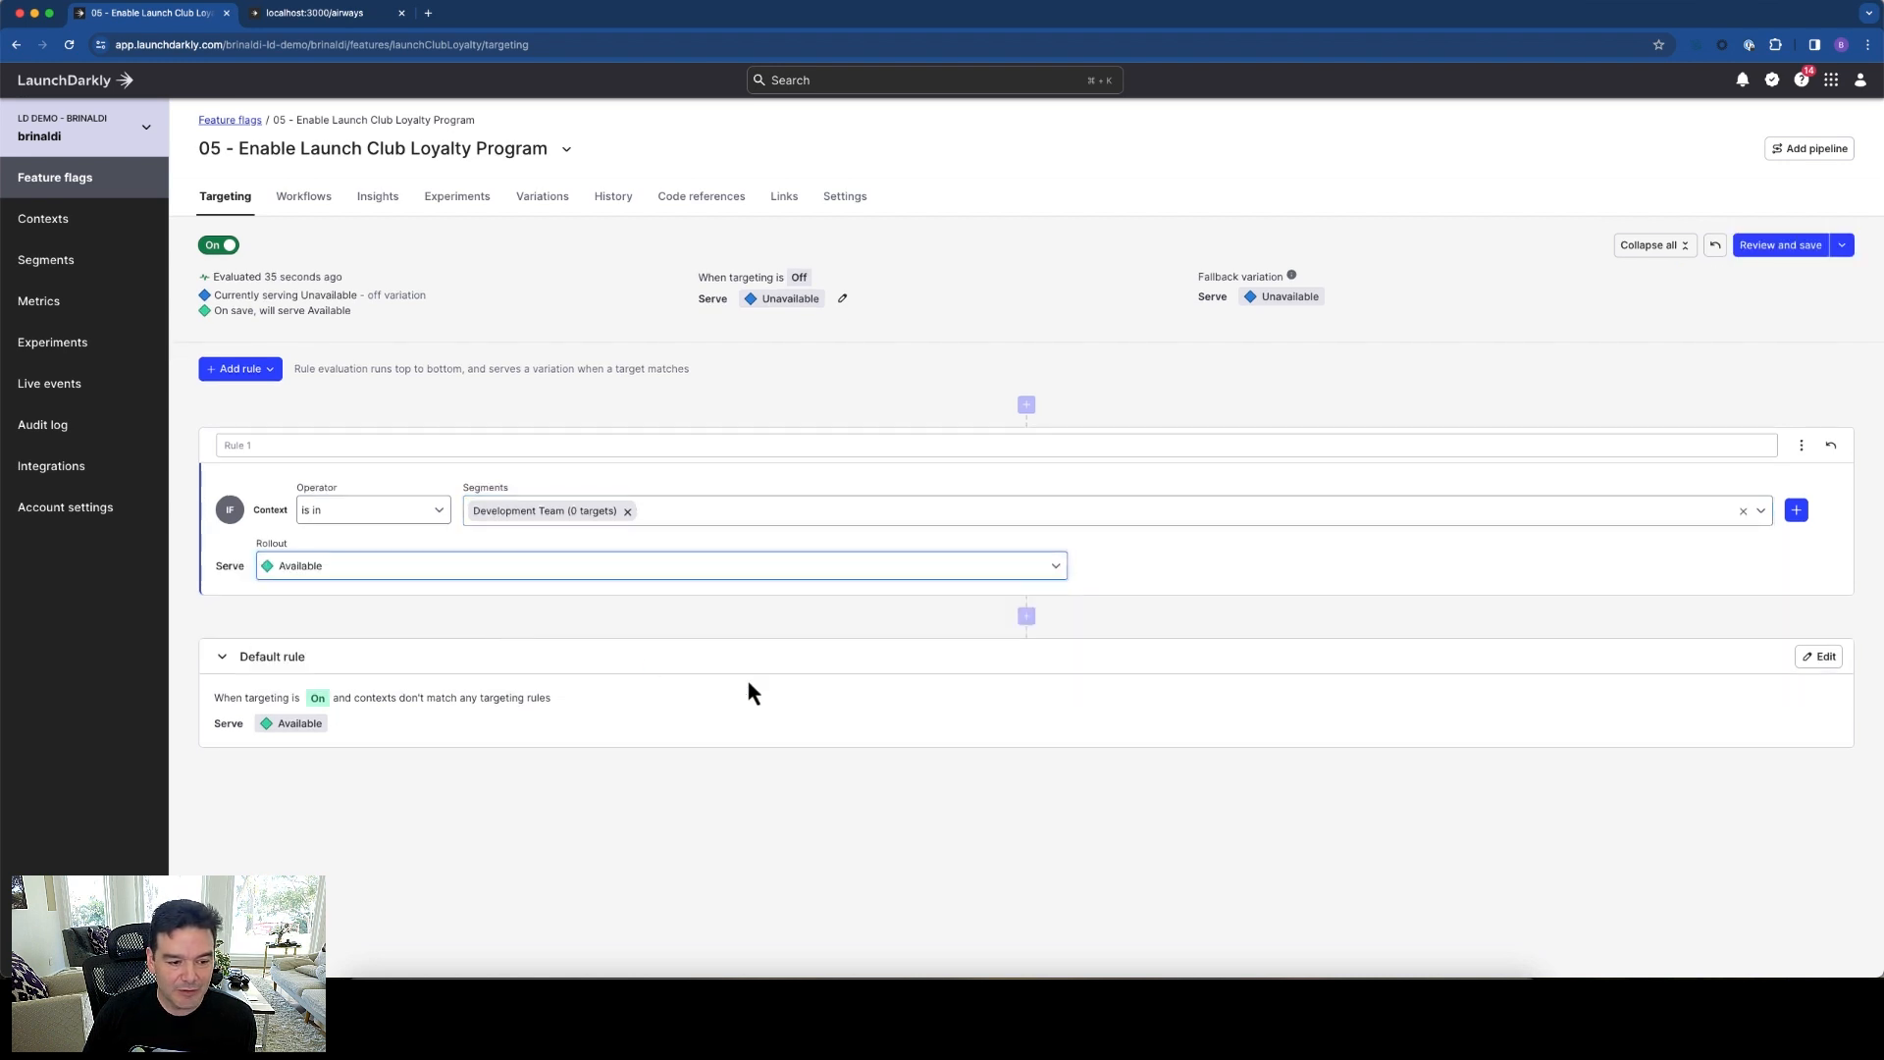
Set the loyalty program flag's default rule to serve Unavailable and save the flag changes.
{"action": "left_click", "coordinate": [1817, 656]}
{"action": "left_click", "coordinate": [557, 748]}
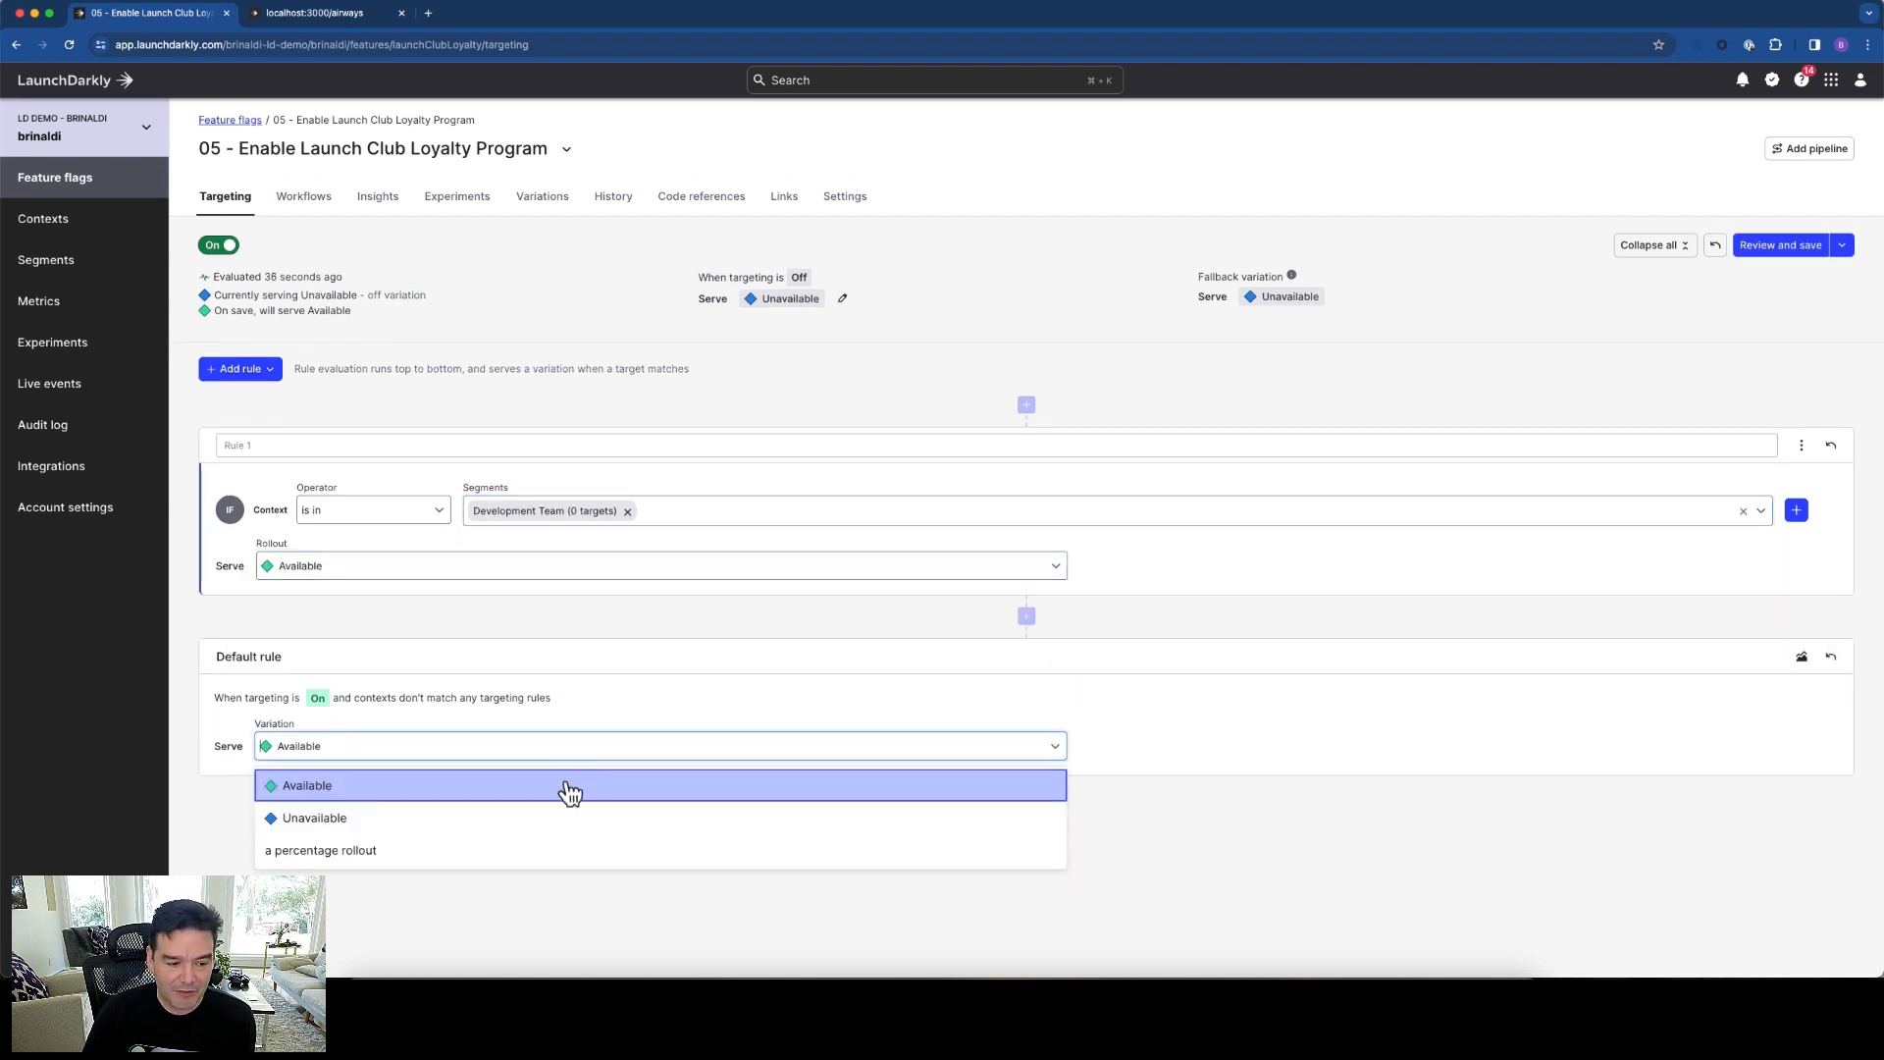
{"action": "left_click", "coordinate": [559, 817]}
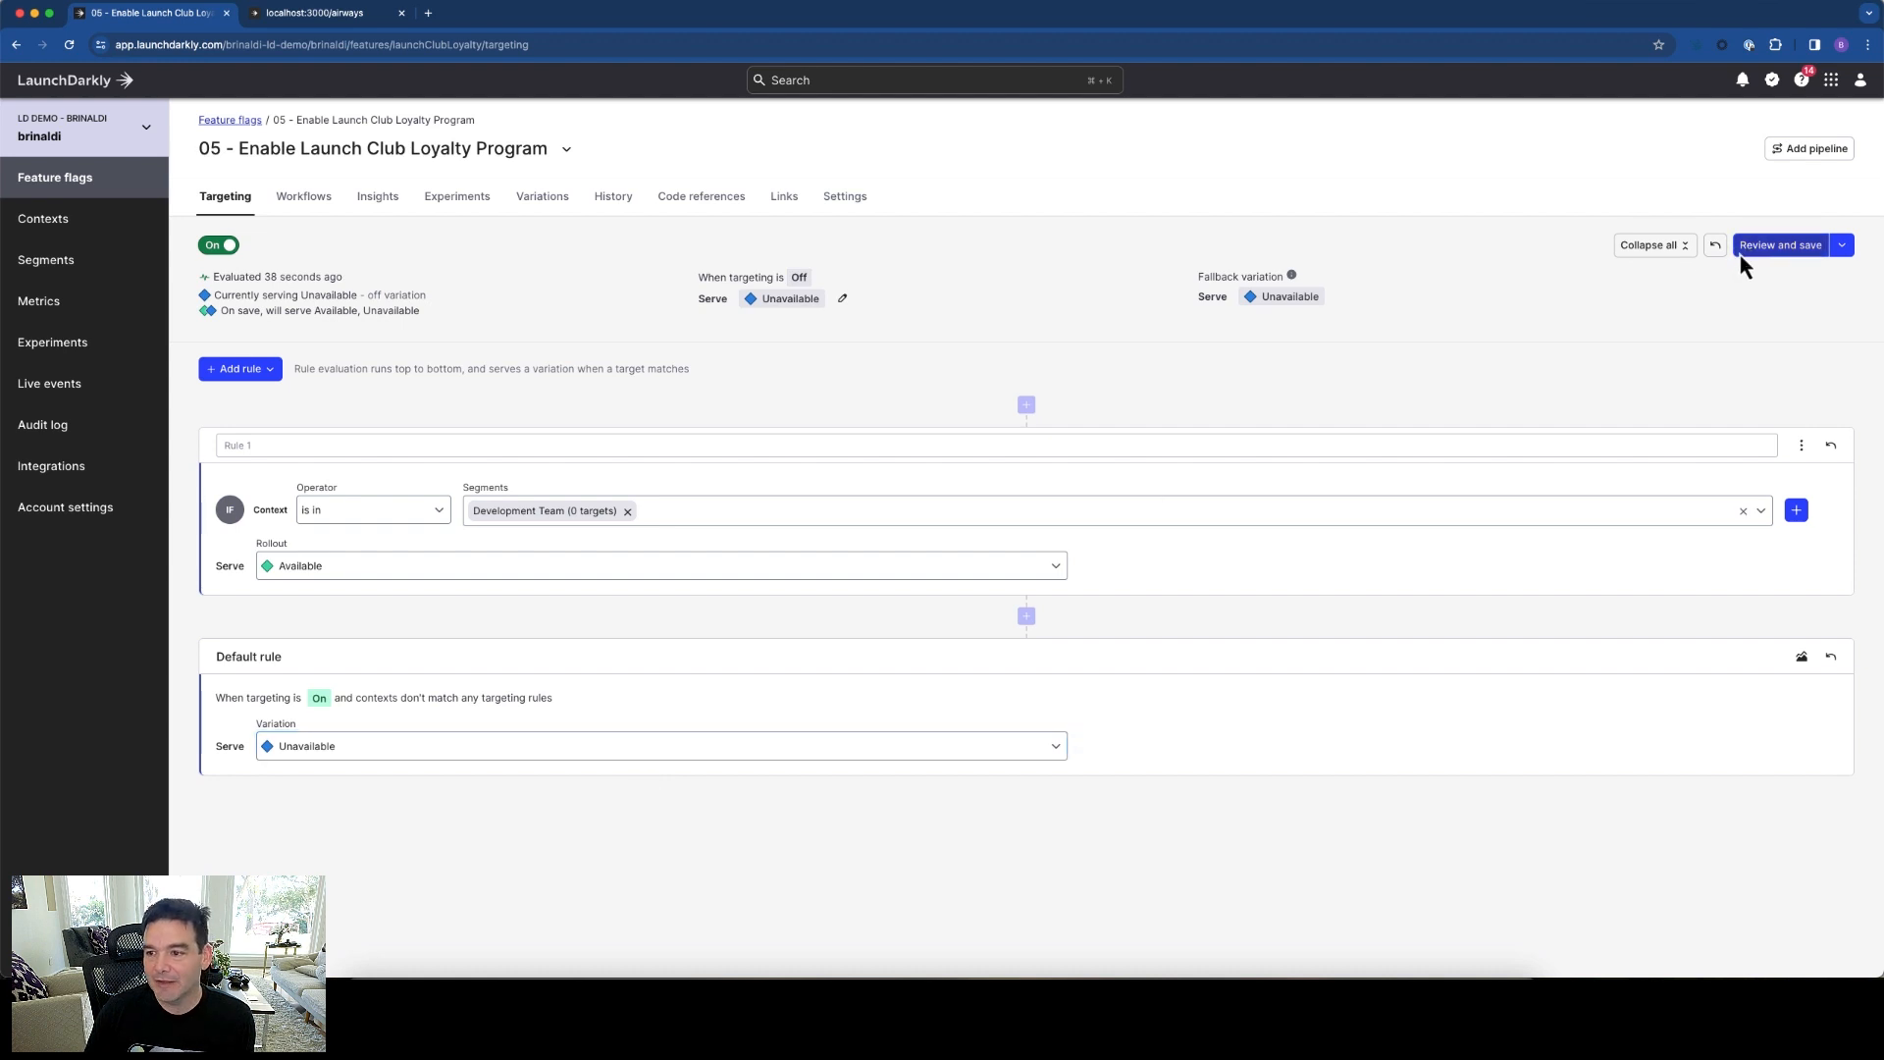
{"action": "left_click", "coordinate": [1746, 248]}
{"action": "left_click", "coordinate": [1129, 742]}
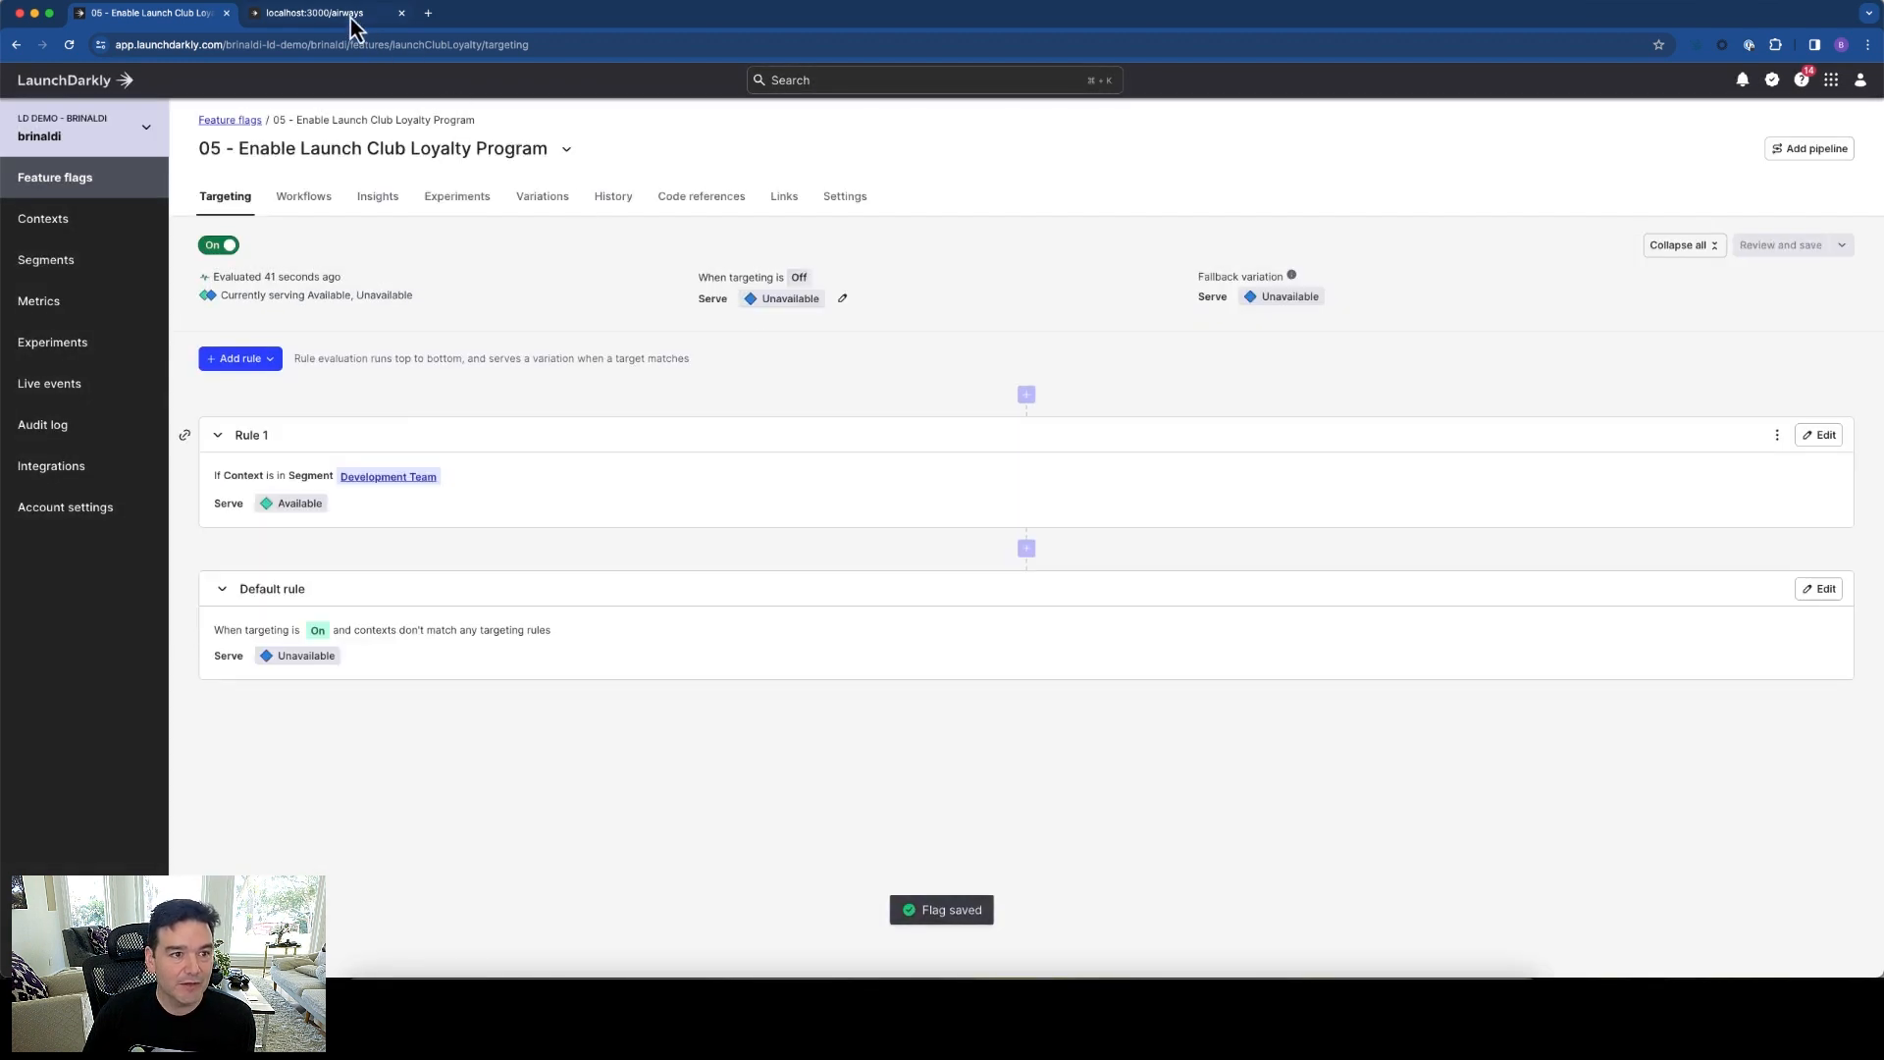
Switch to the Launch Airways site, join Launch Club from the promotional banner and dismiss the confirmation.
{"action": "left_click", "coordinate": [324, 13]}
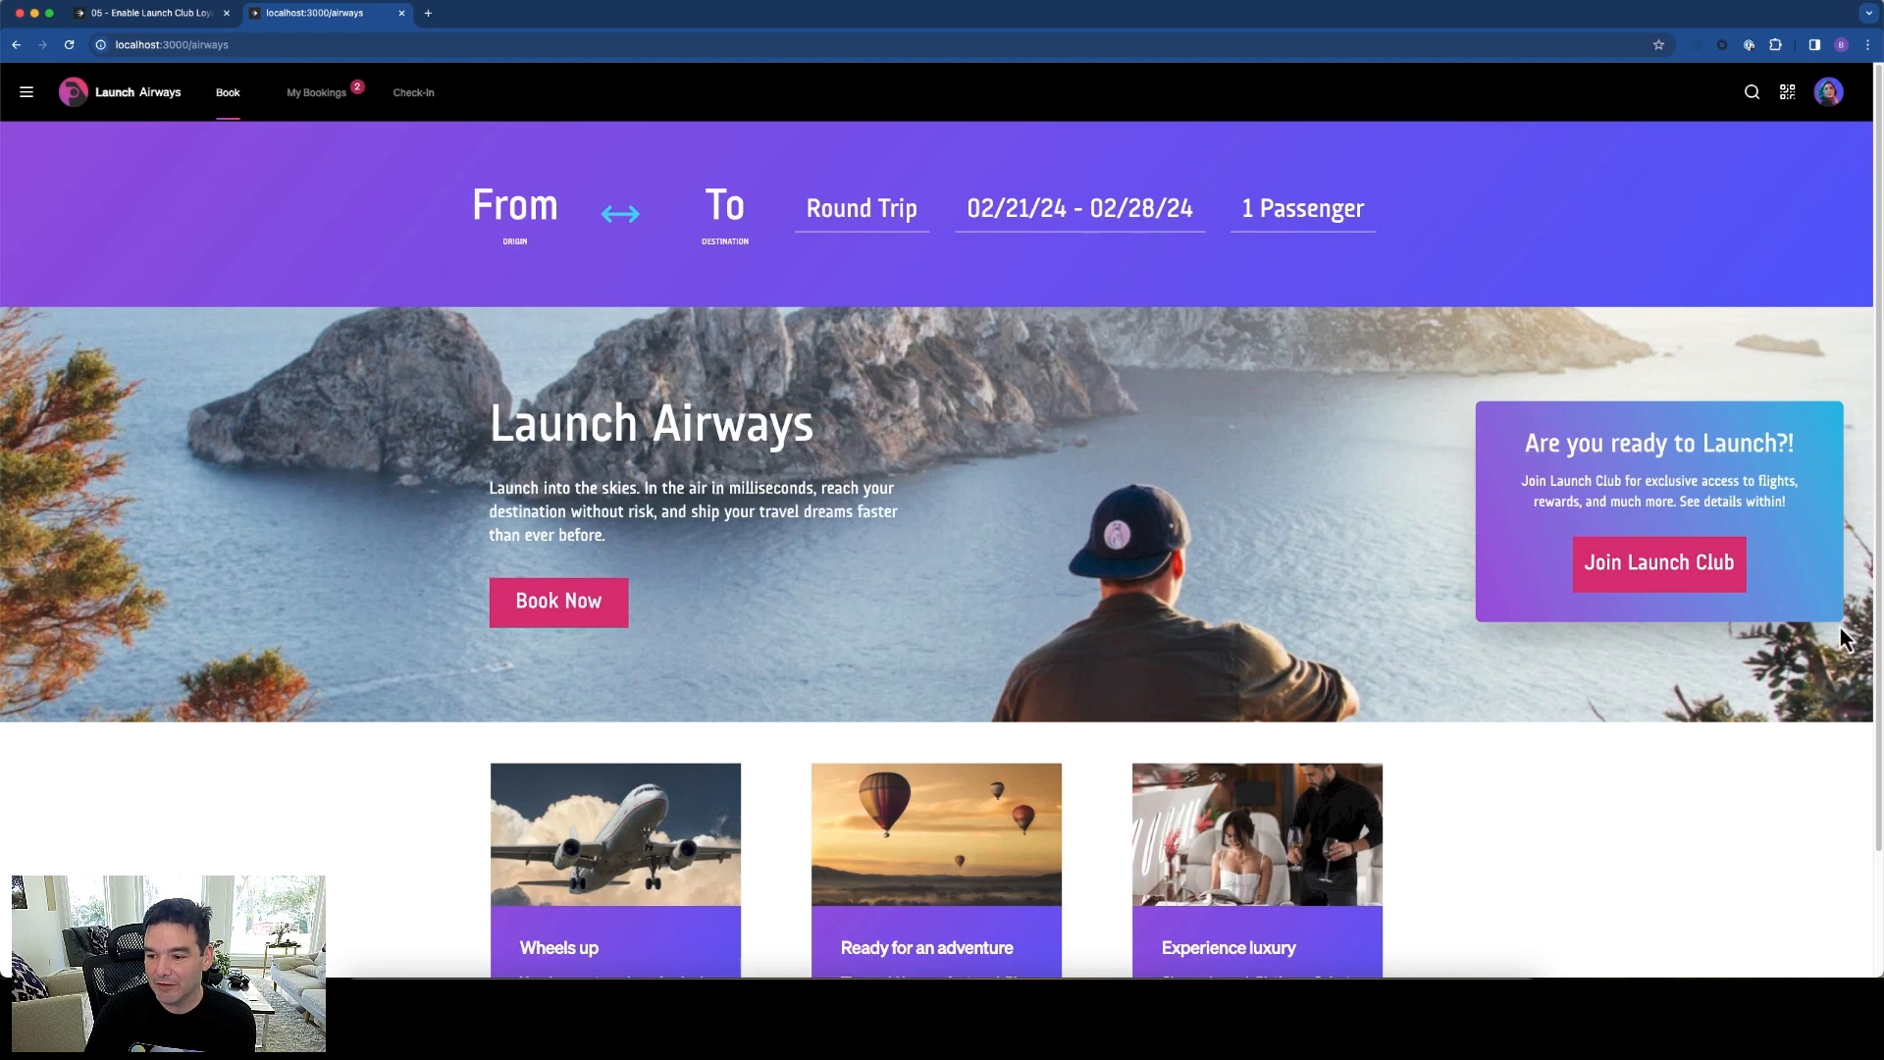
{"action": "left_click", "coordinate": [1693, 580]}
{"action": "left_click", "coordinate": [1411, 567]}
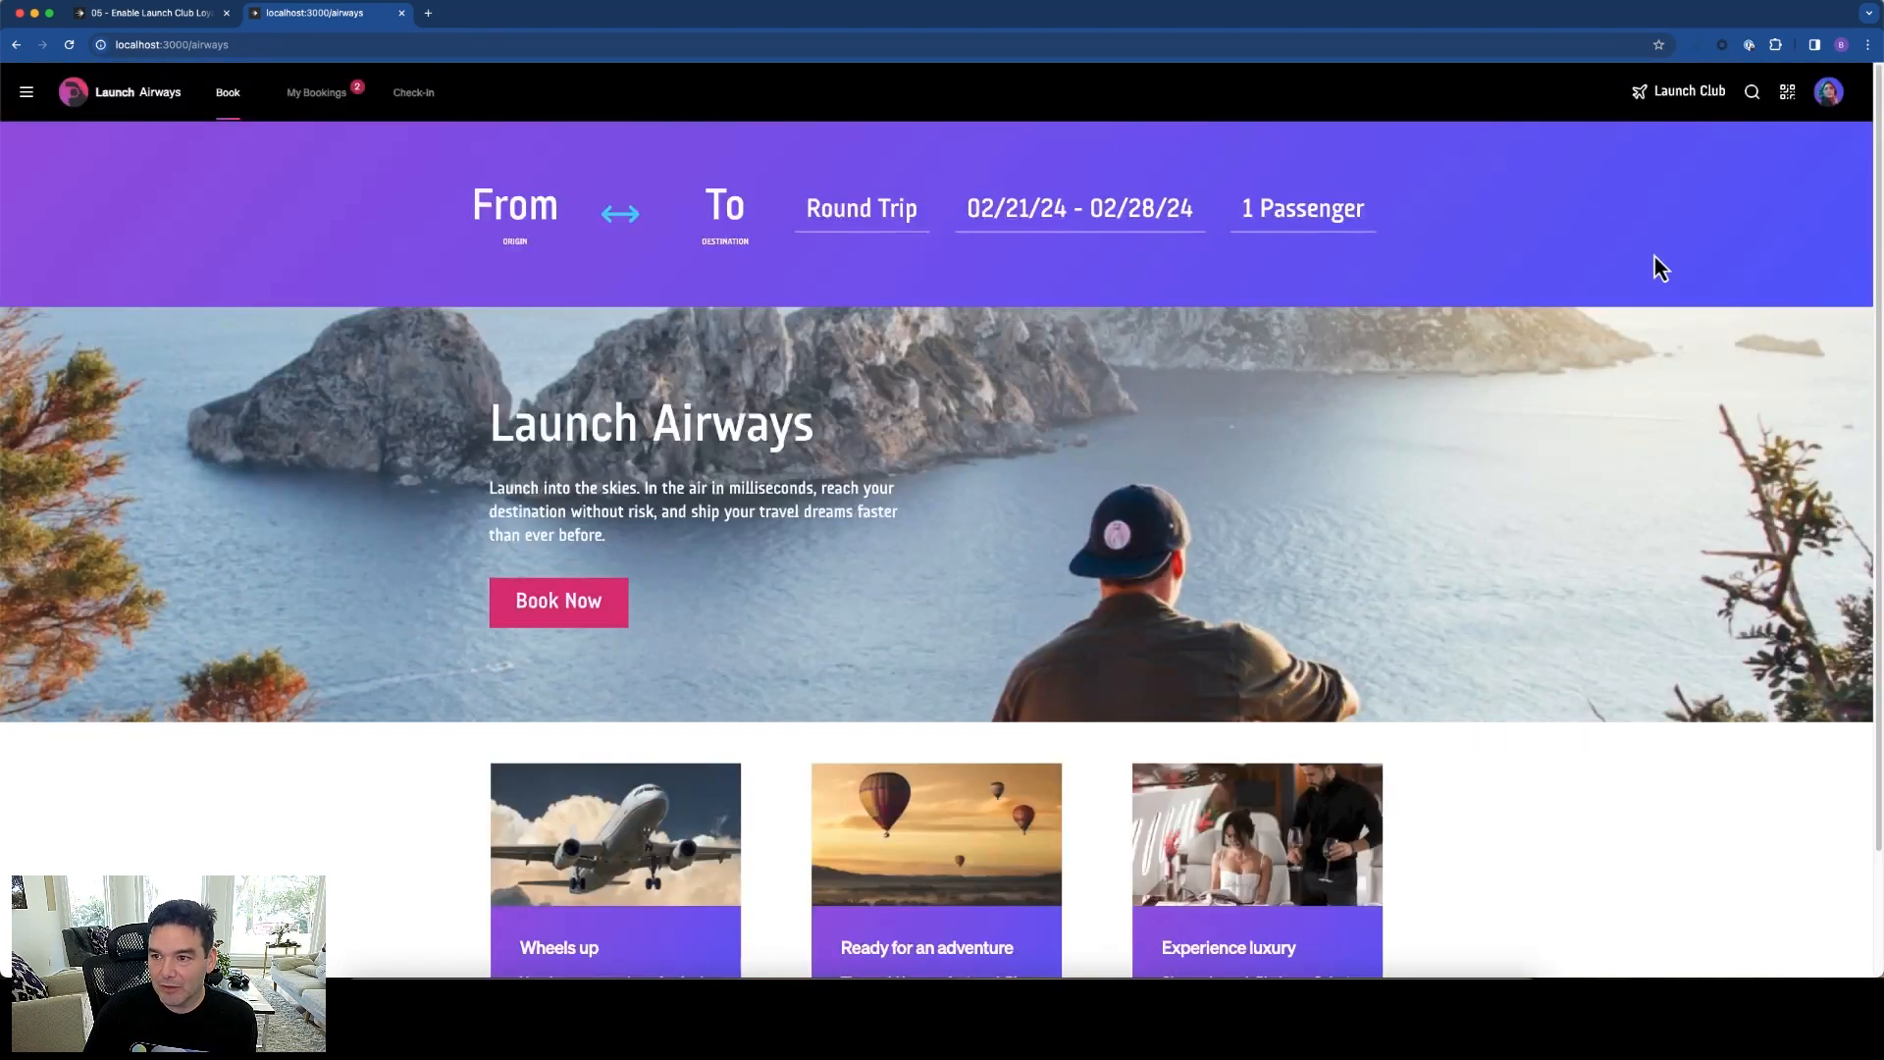
Check the Launch Club membership status and perks, and review the perks listed on the booked flights.
{"action": "left_click", "coordinate": [1683, 93]}
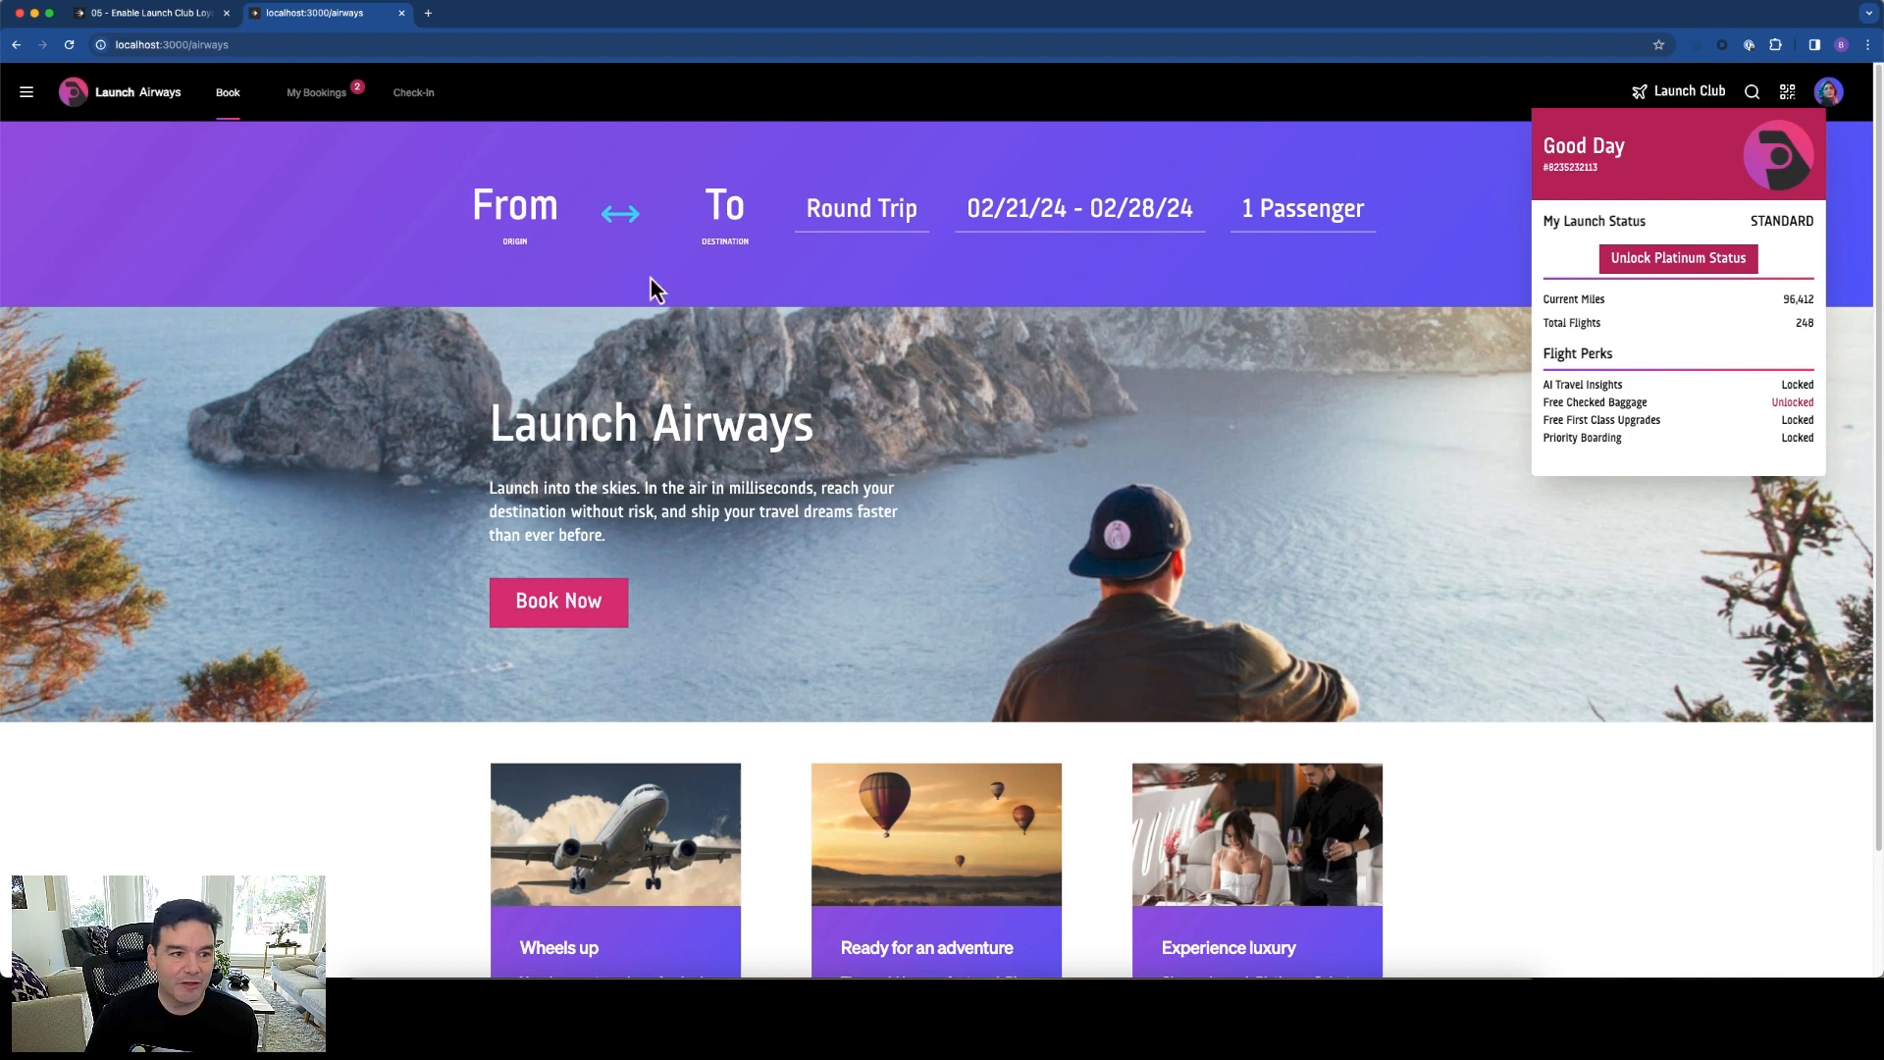
{"action": "left_click", "coordinate": [314, 92]}
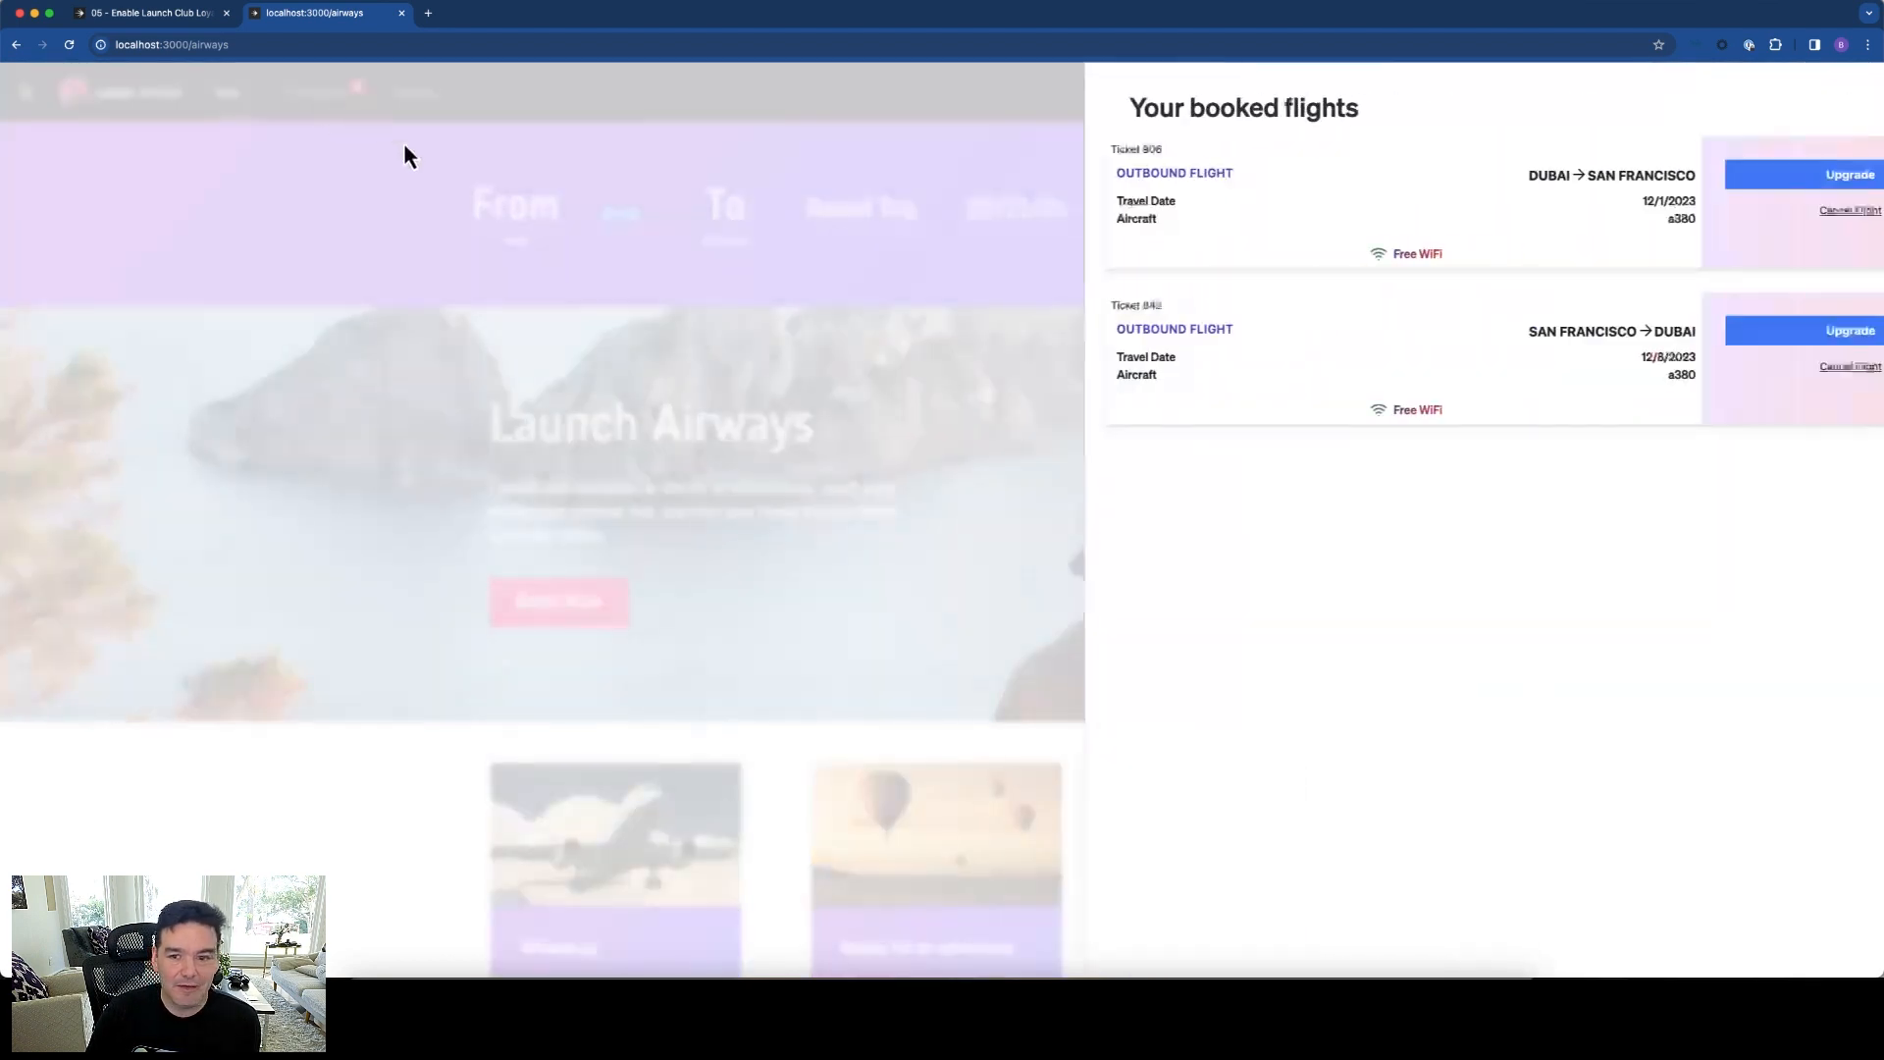
{"action": "left_click", "coordinate": [743, 299]}
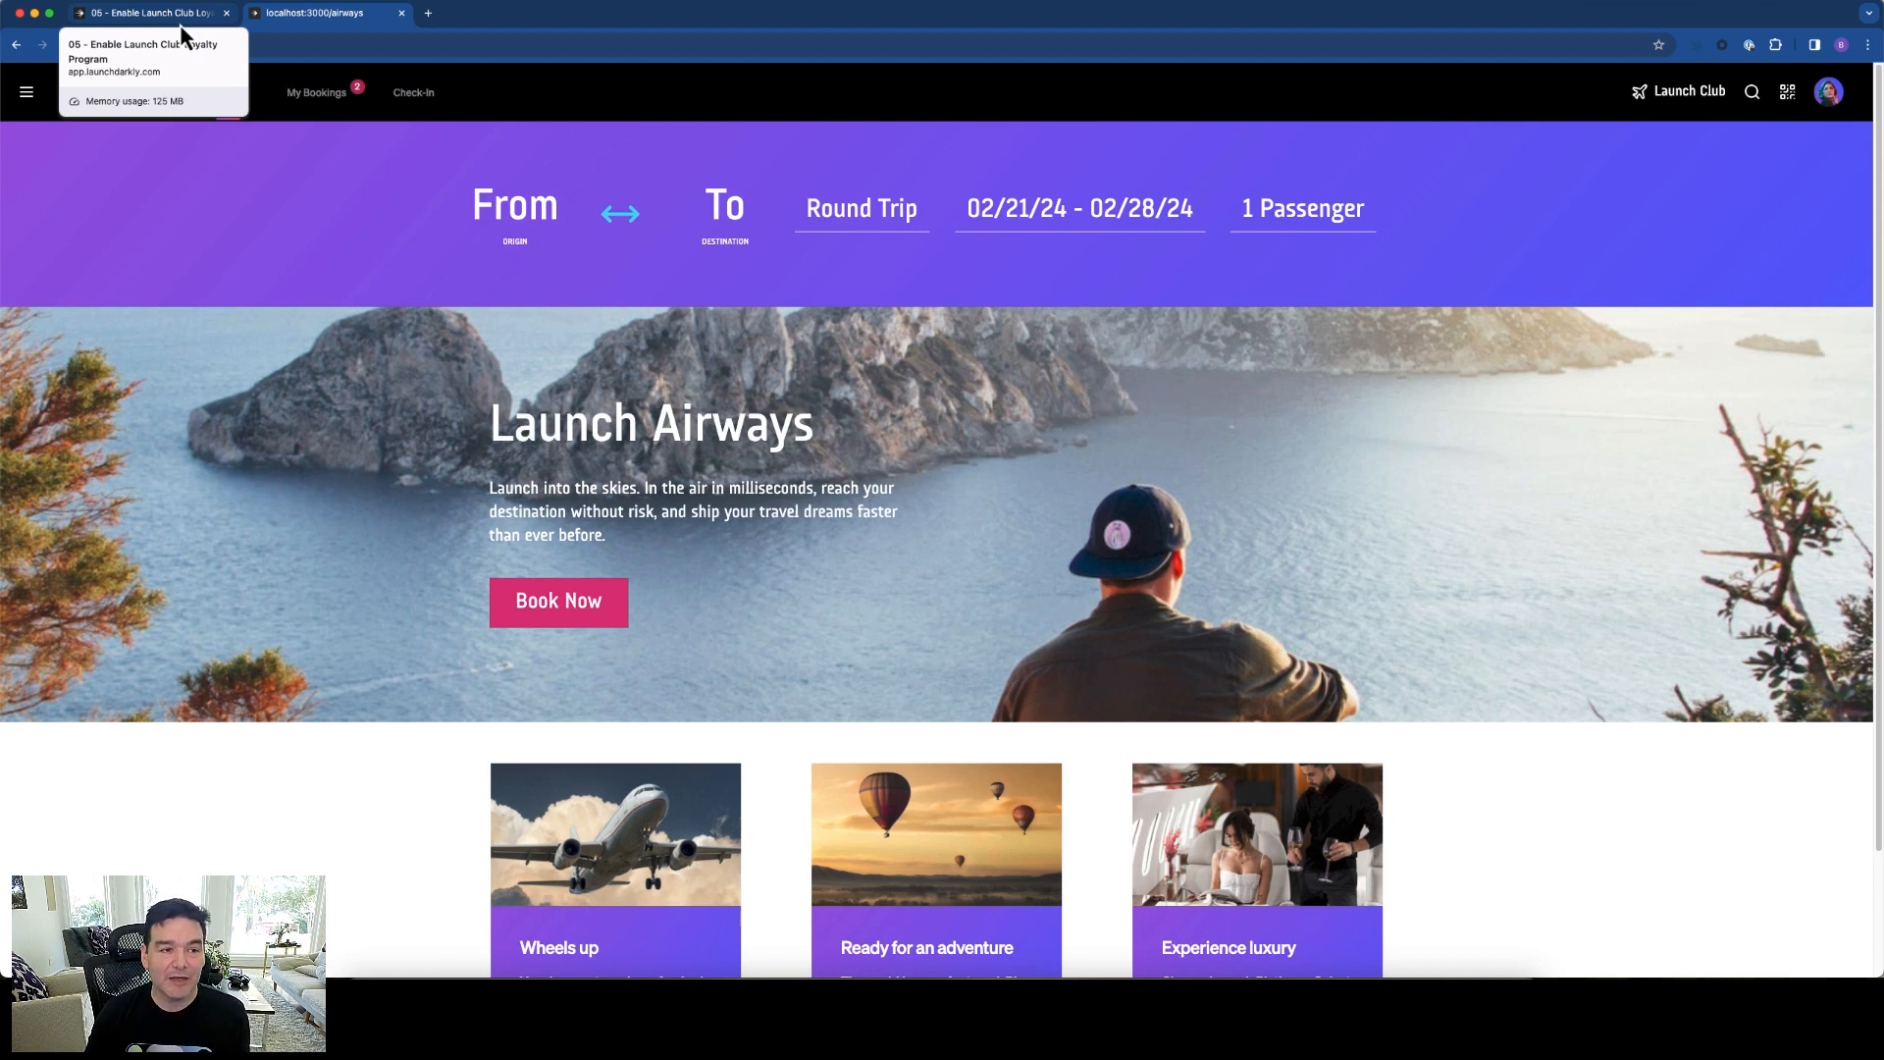
Return to the LaunchDarkly flag list and turn on targeting for the "06 - Launch Club - Priority Boarding" flag.
{"action": "left_click", "coordinate": [180, 25]}
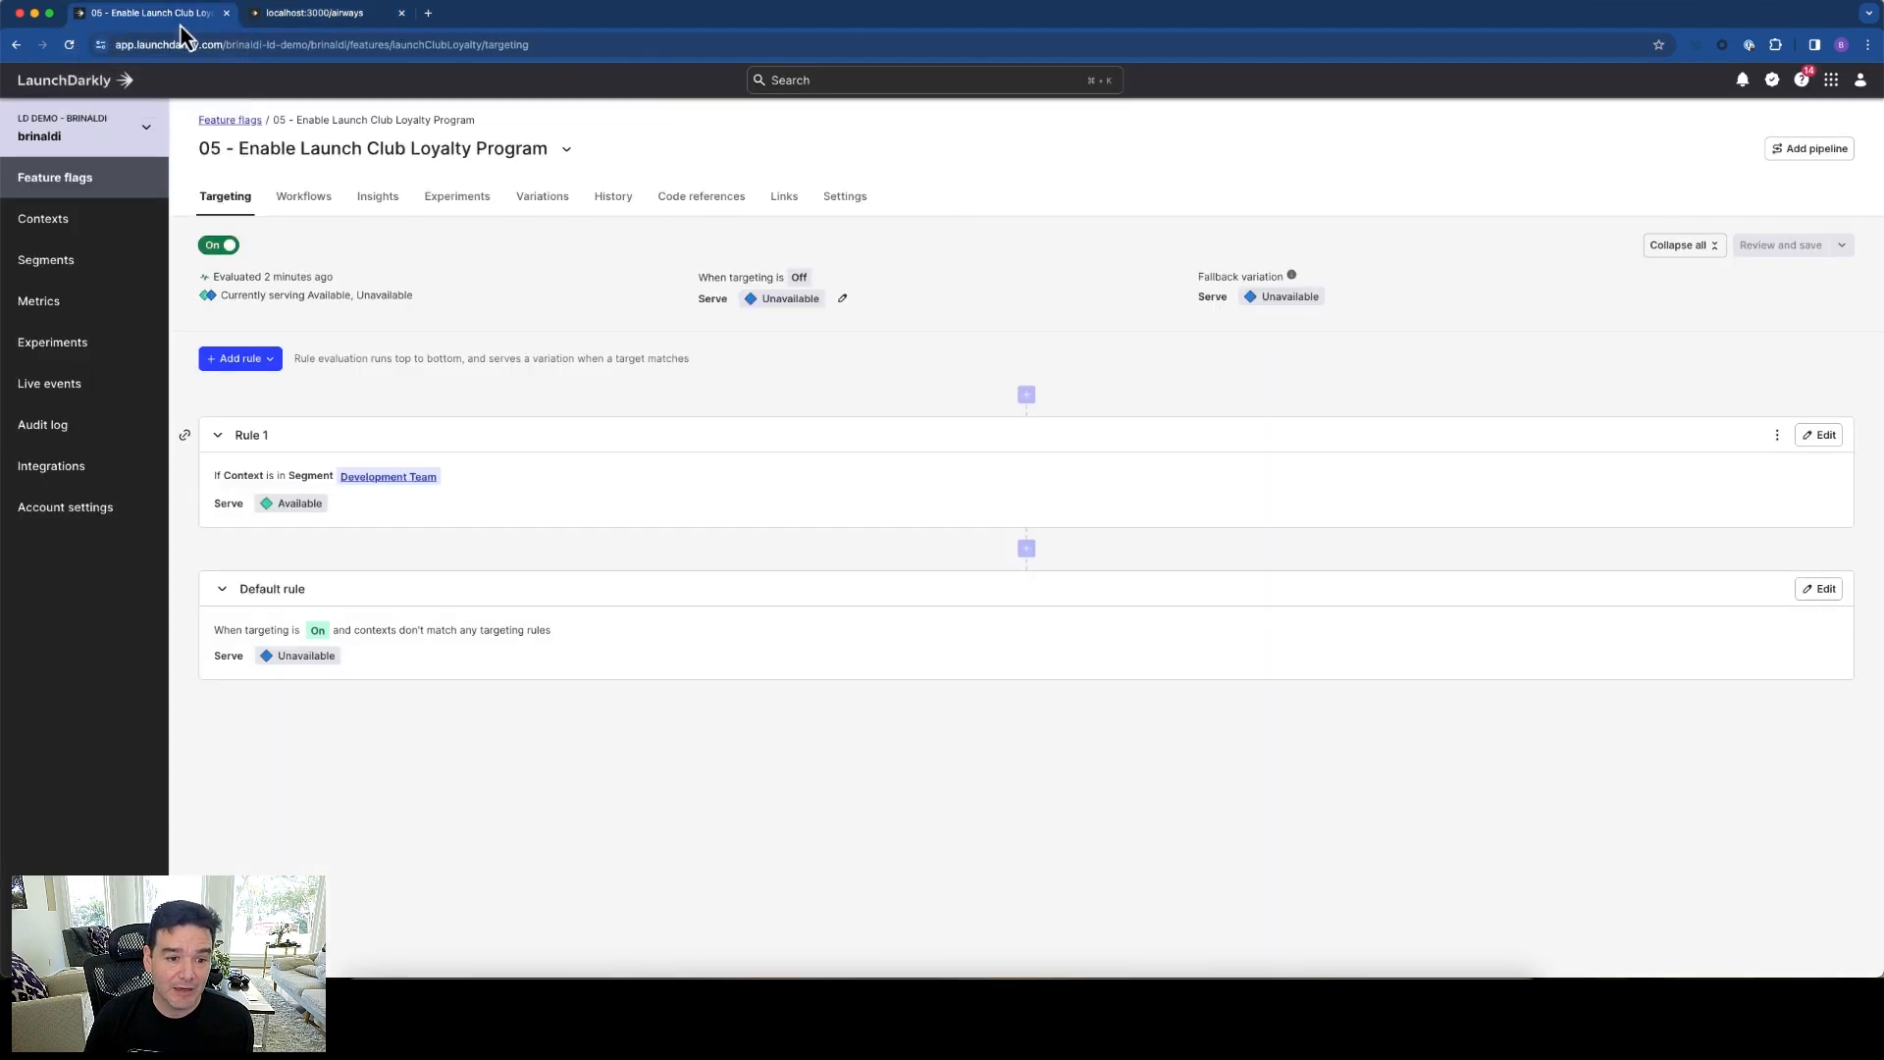
{"action": "left_click", "coordinate": [225, 120]}
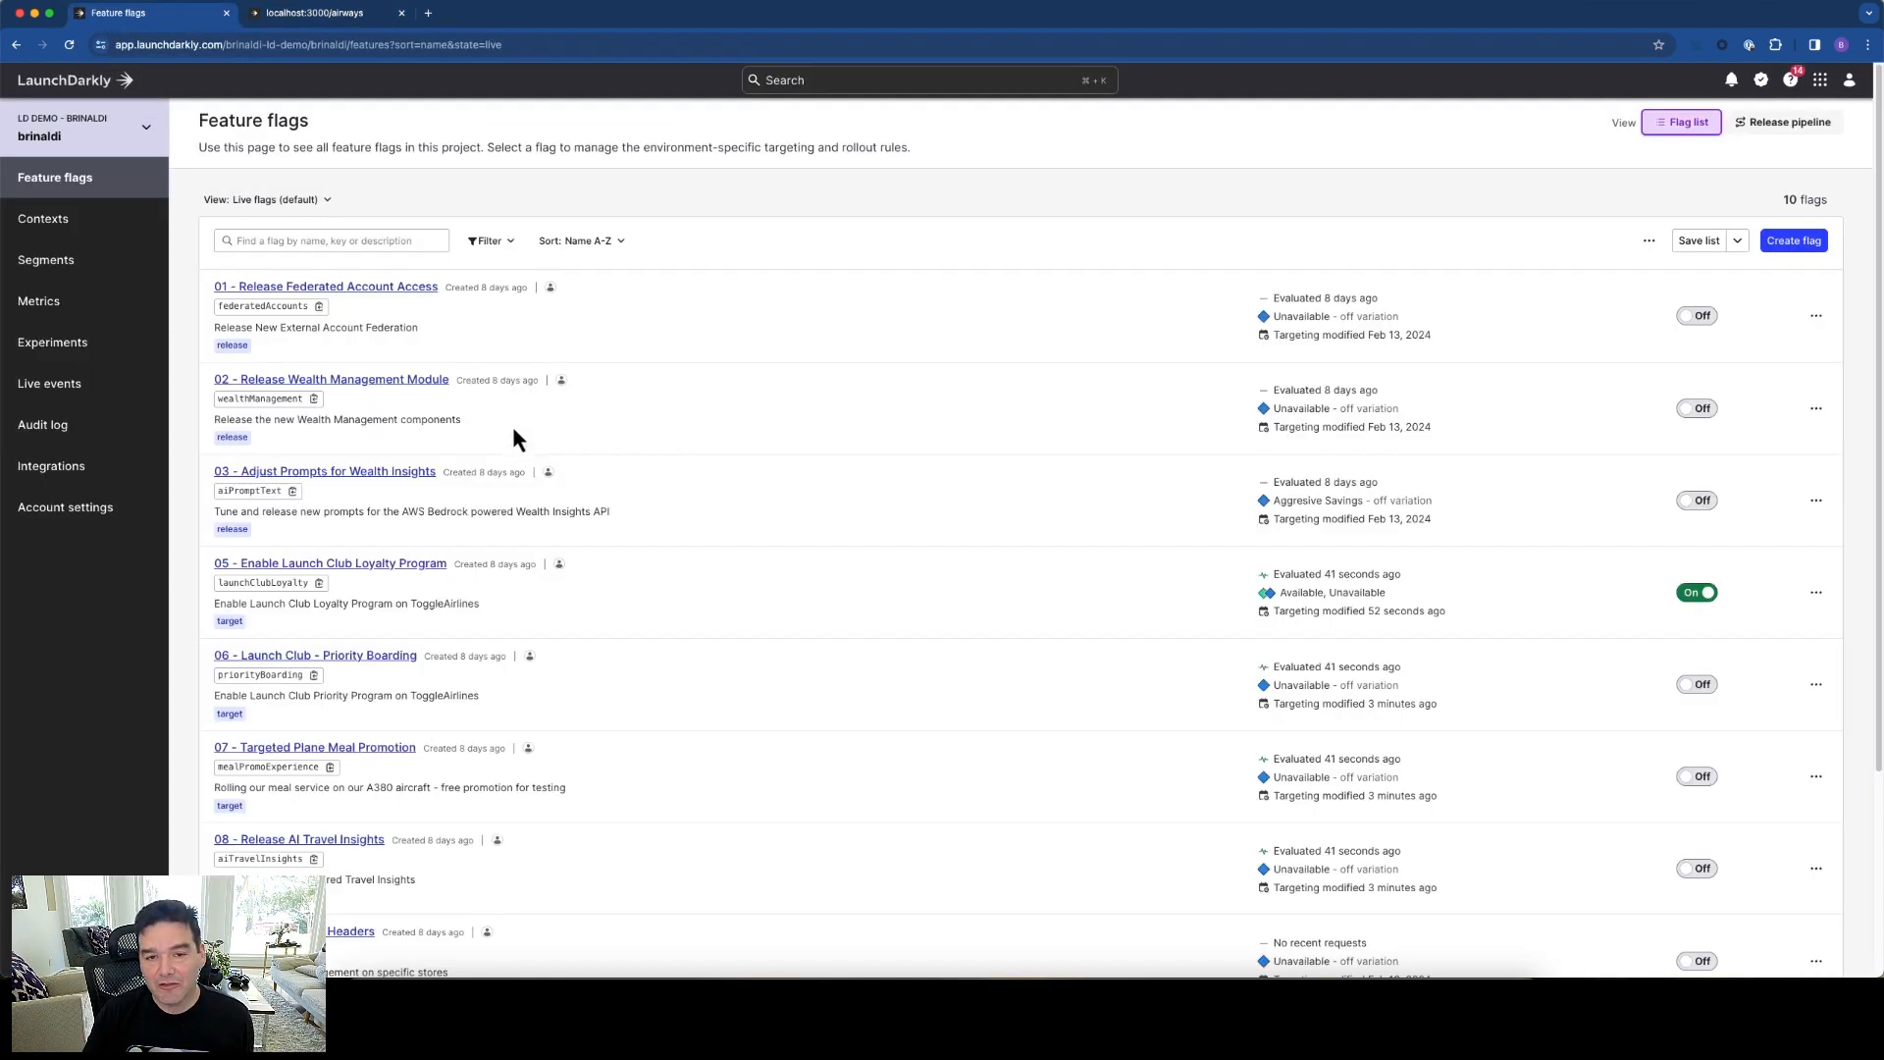
{"action": "scroll", "coordinate": [514, 438], "scroll_direction": "down", "scroll_amount": 3}
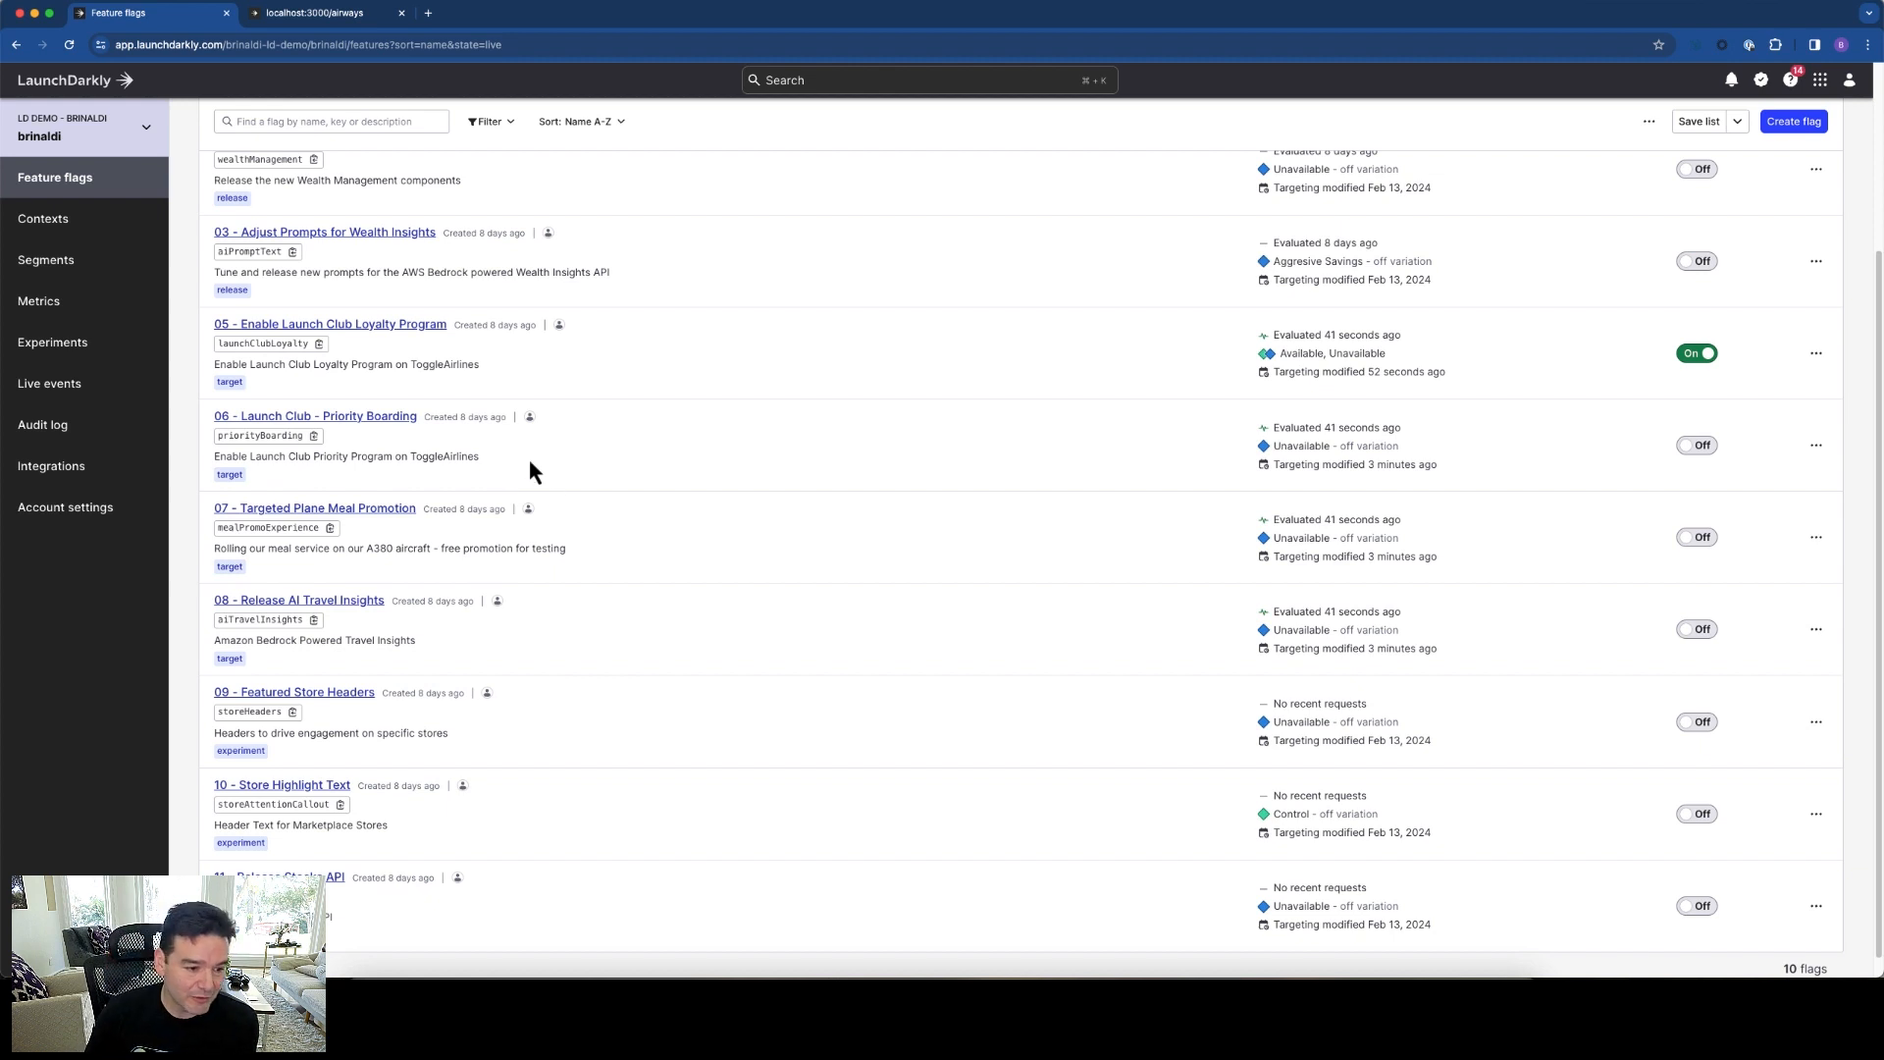
{"action": "scroll", "coordinate": [427, 657], "scroll_direction": "down", "scroll_amount": 1}
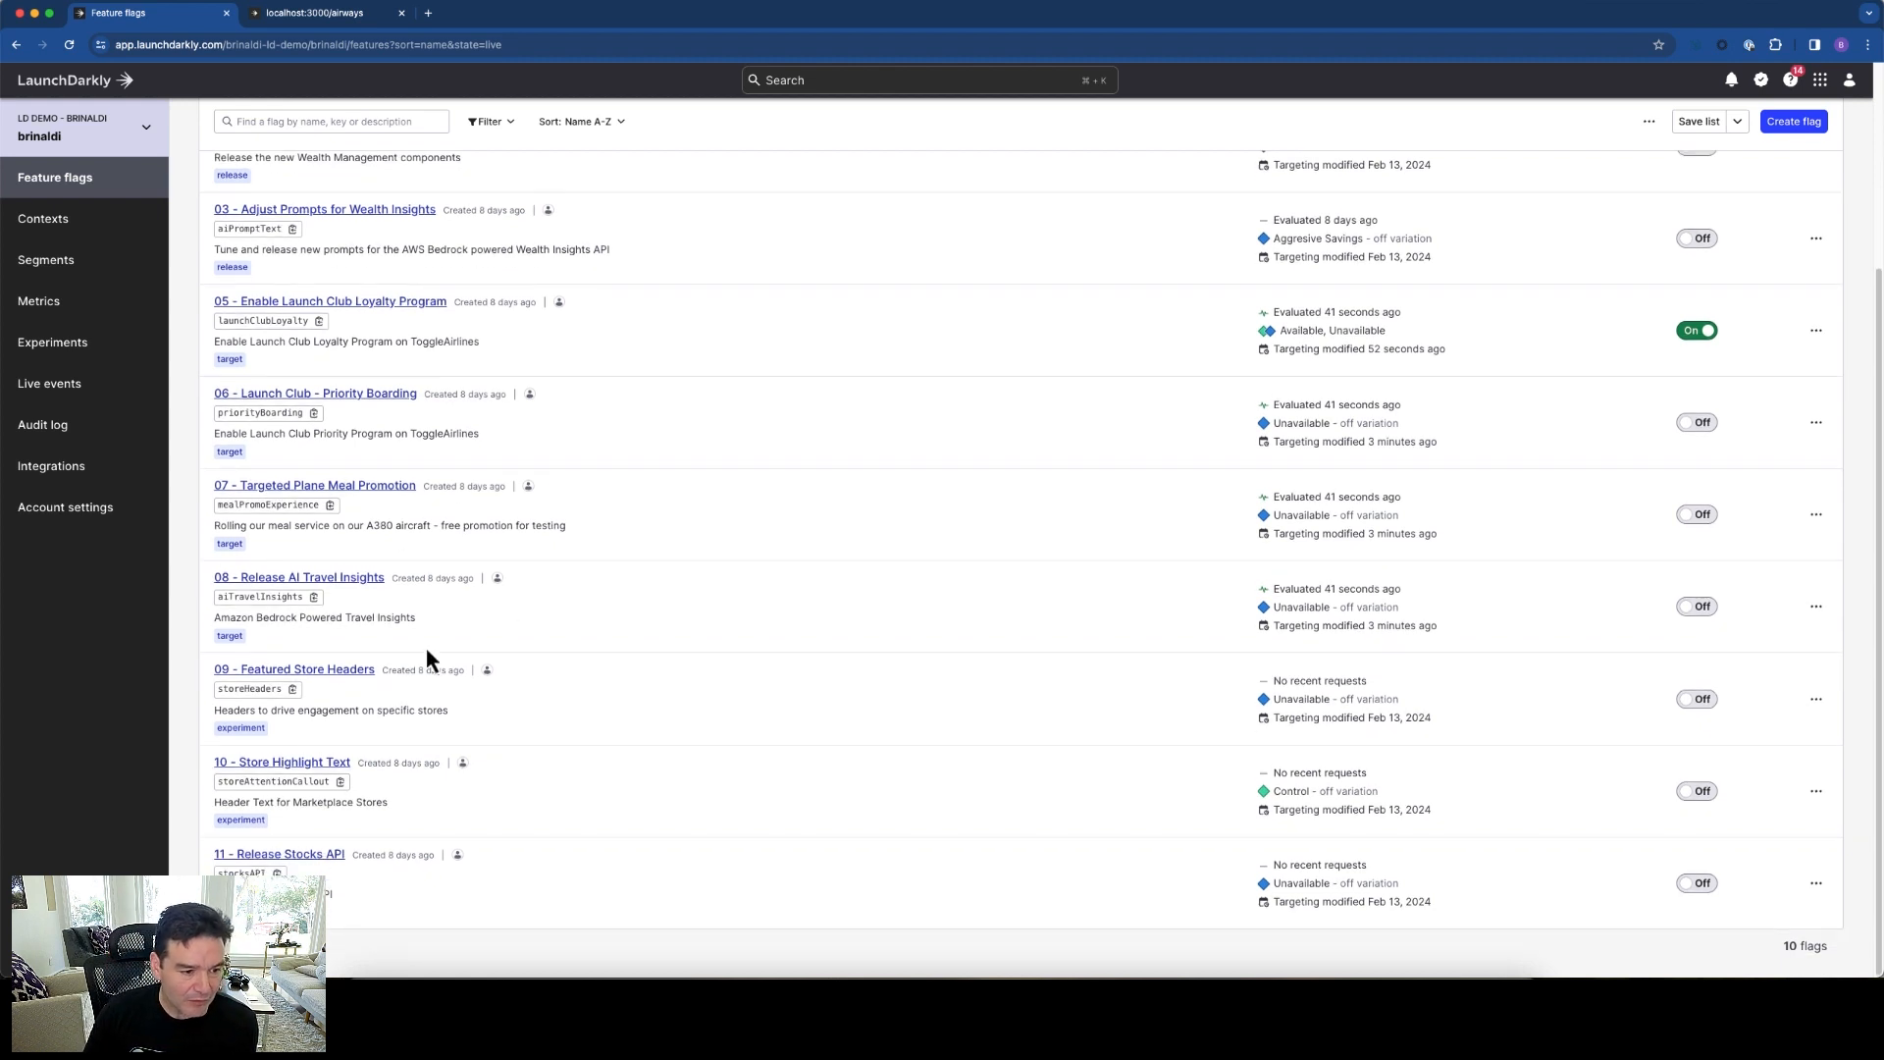
{"action": "left_click", "coordinate": [338, 393]}
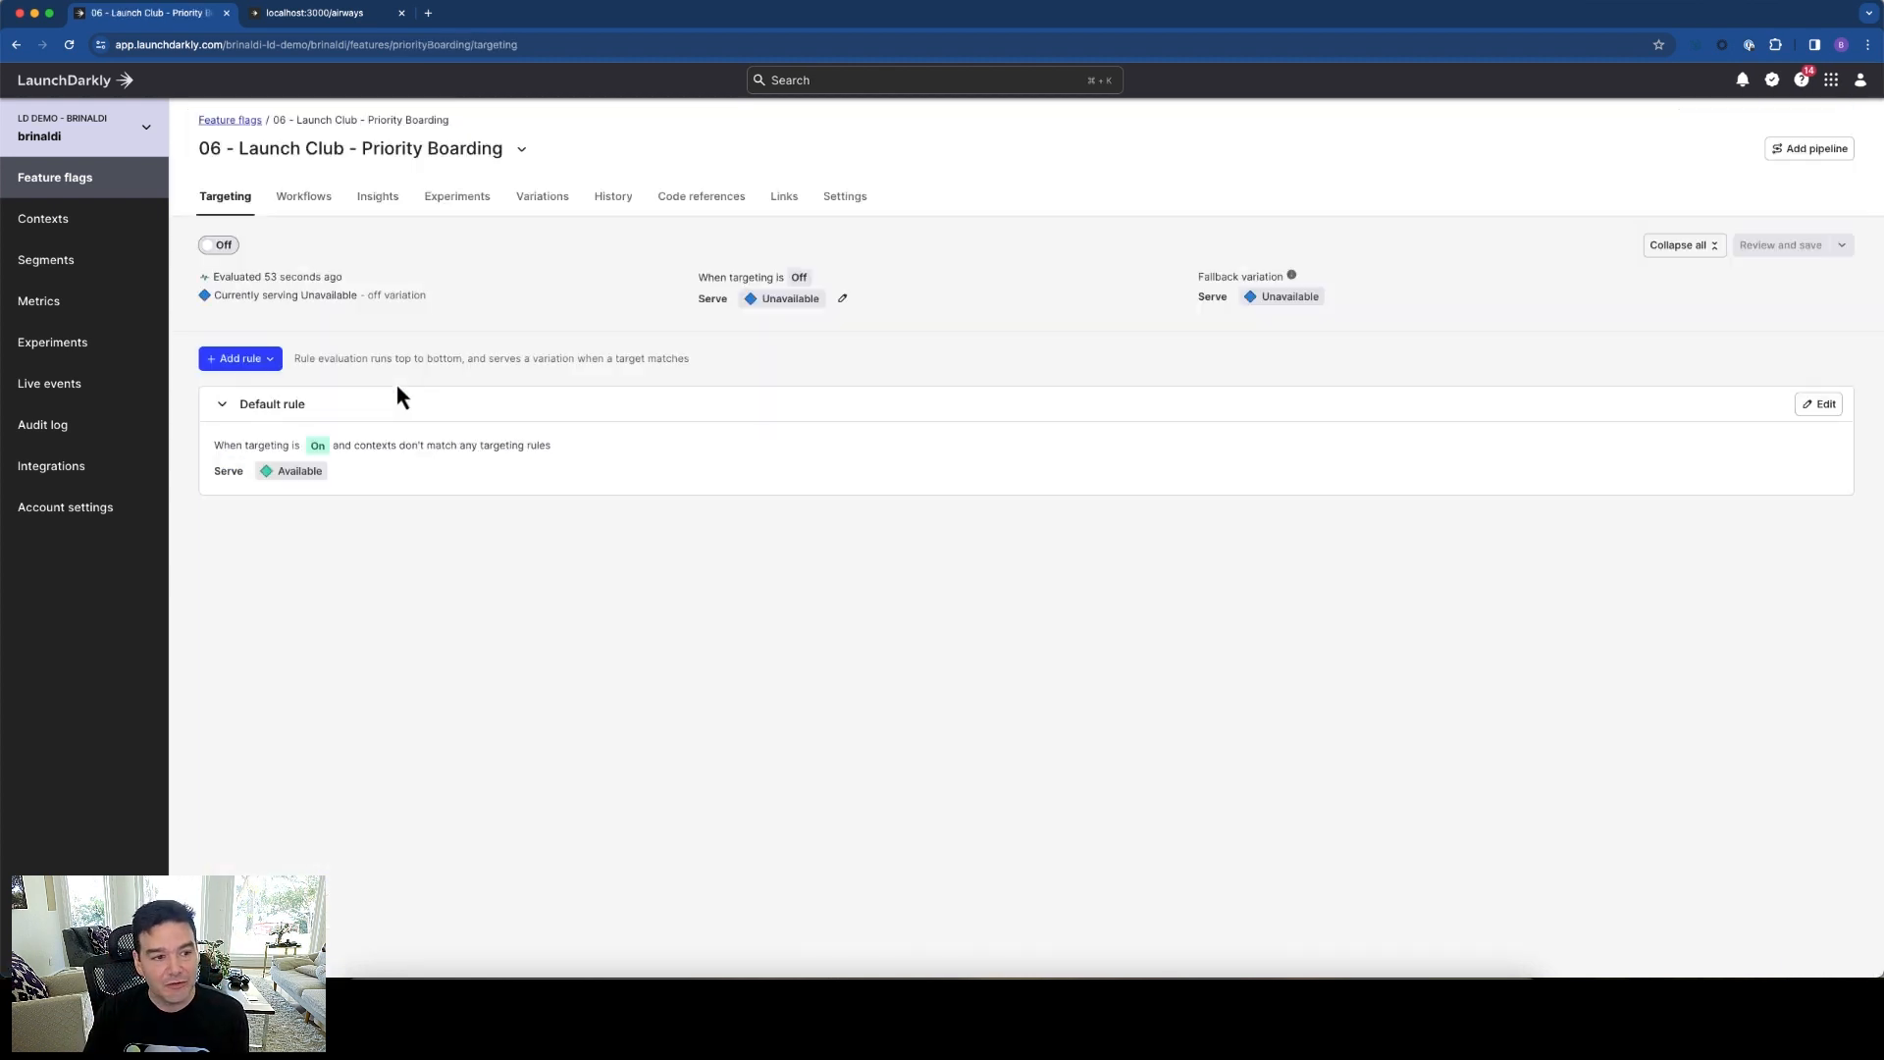
{"action": "left_click", "coordinate": [218, 245]}
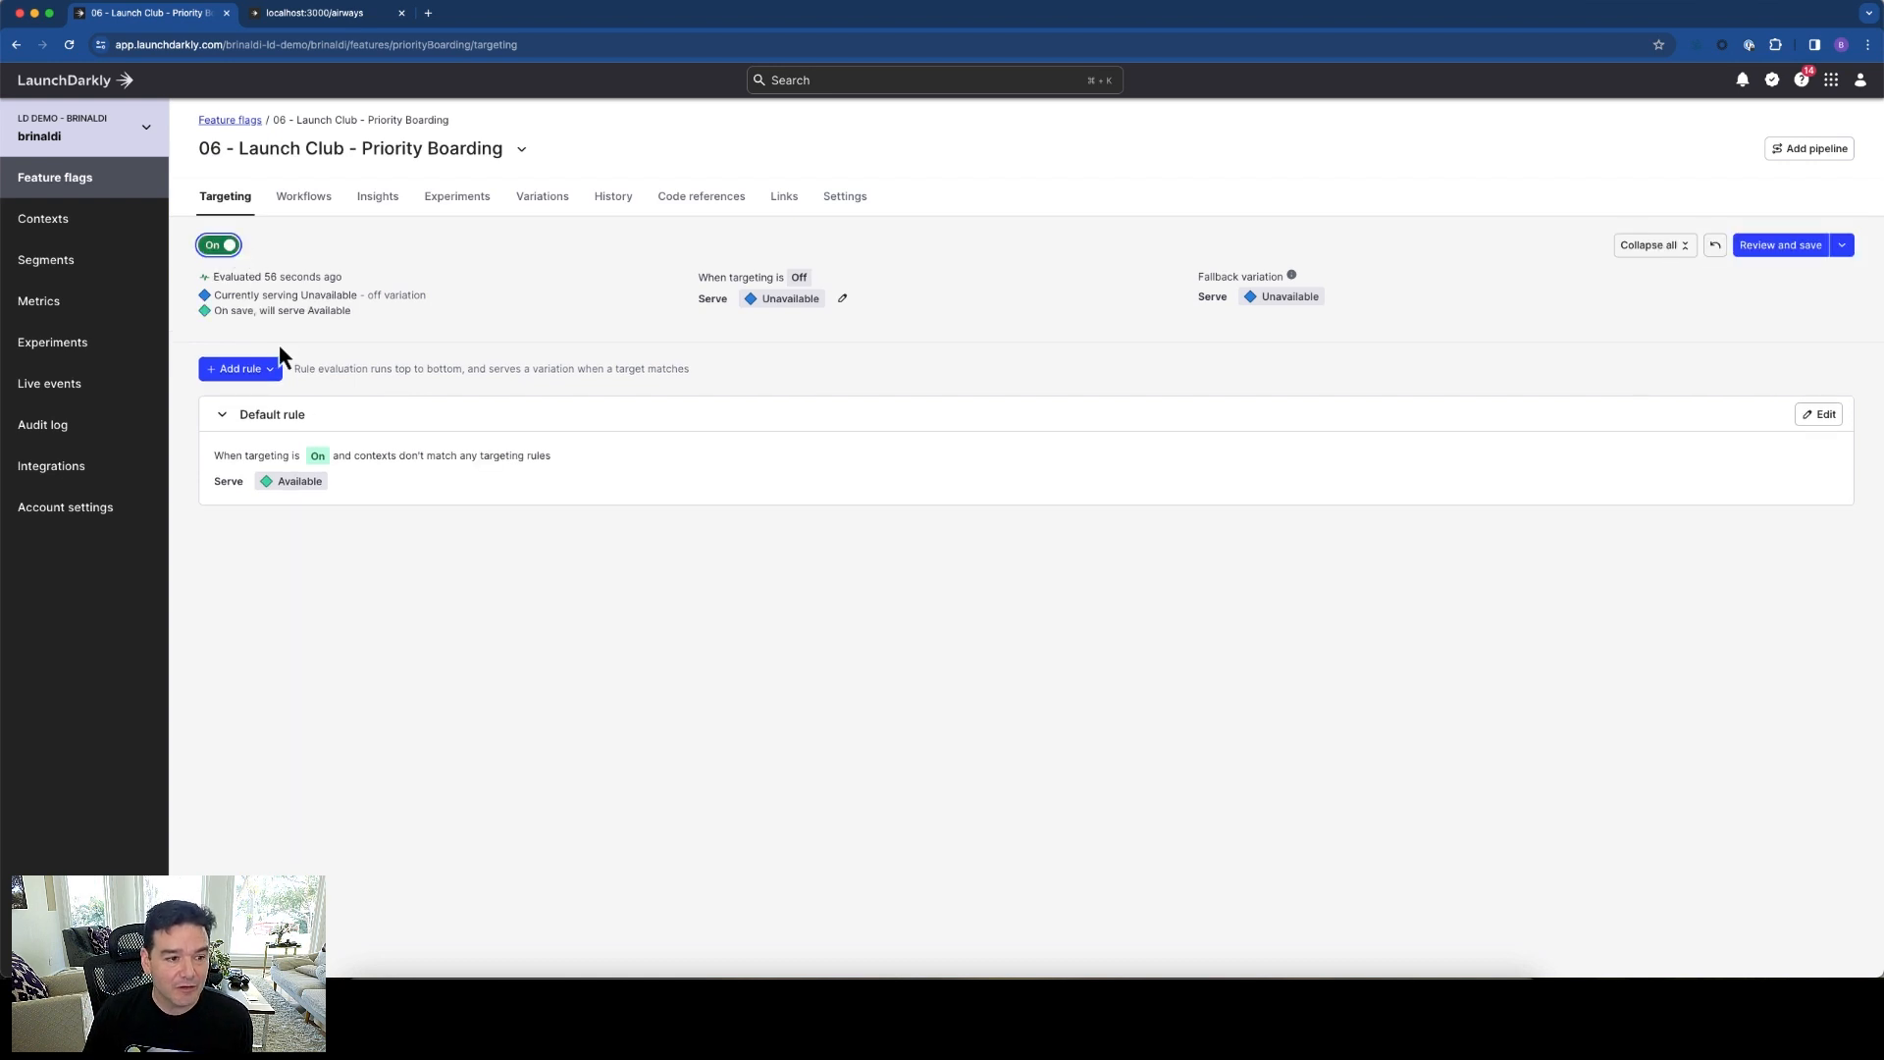
Add a segment targeting rule to the Priority Boarding flag that serves Available to the Launch Club Members segment.
{"action": "left_click", "coordinate": [266, 370]}
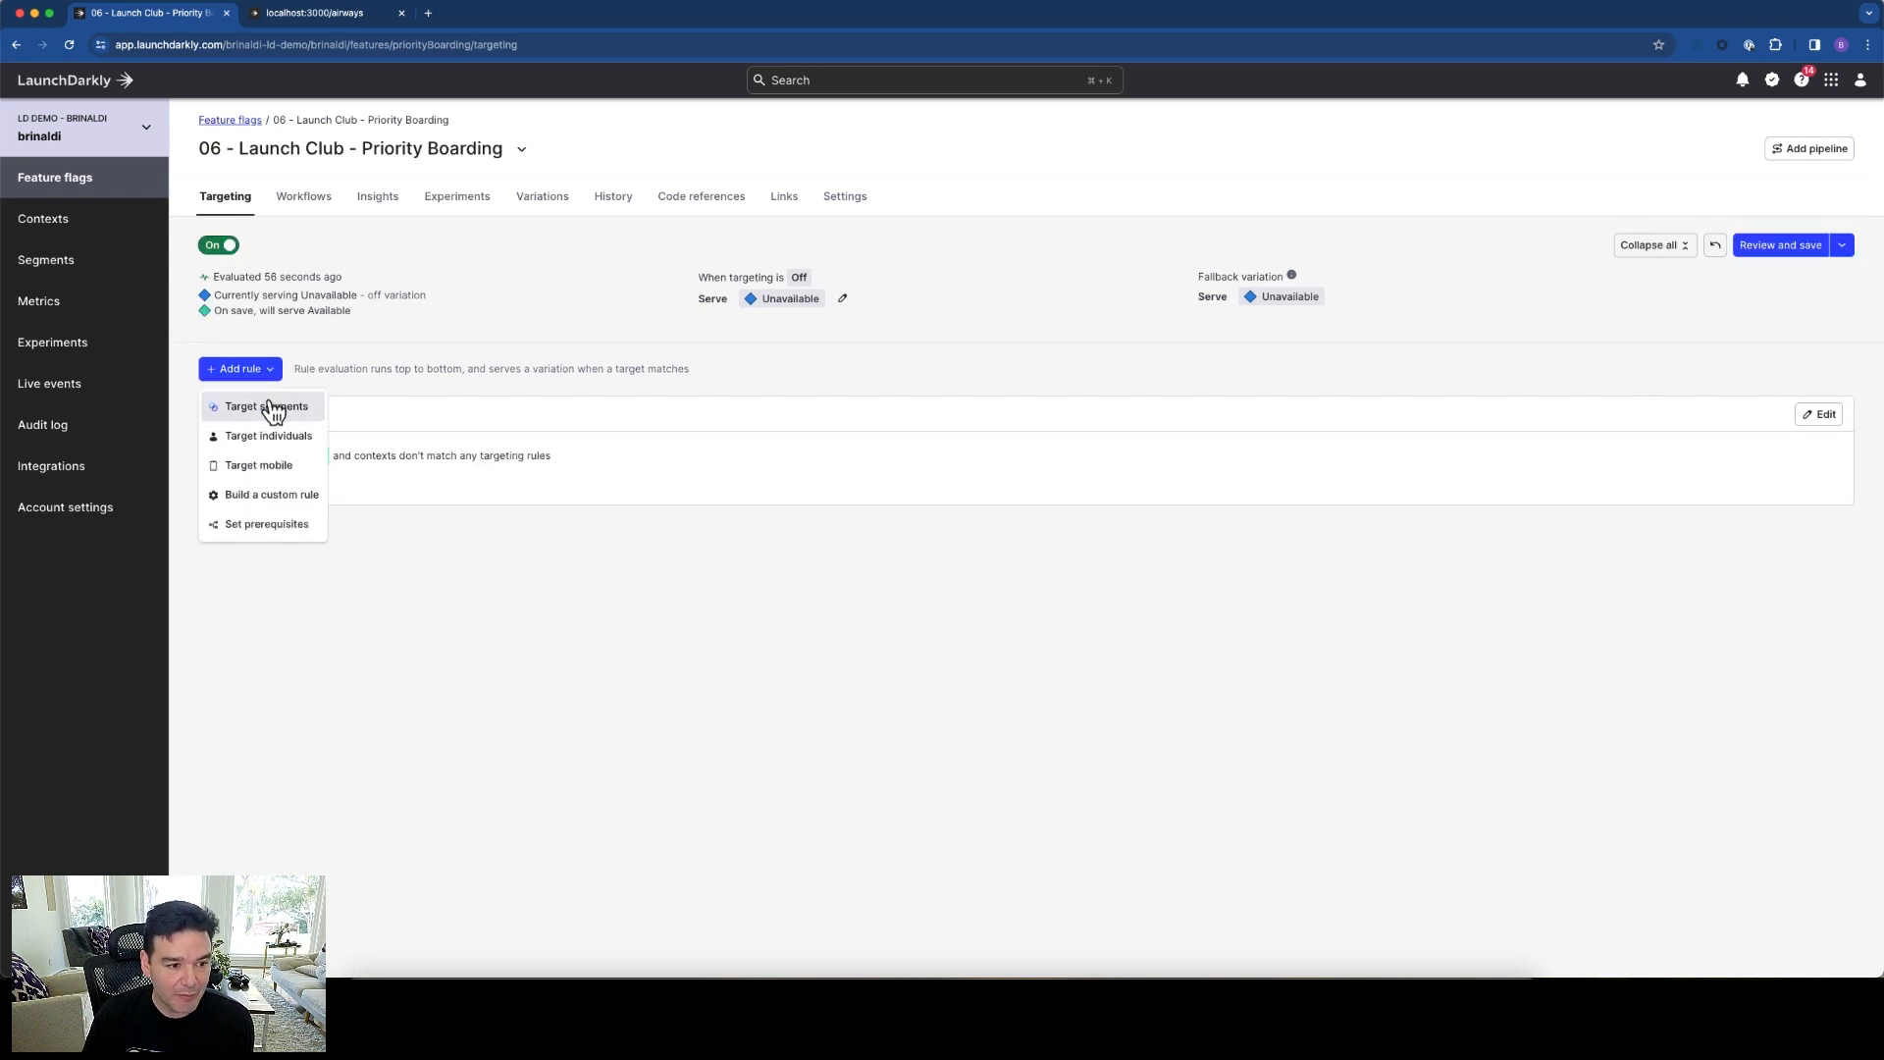
{"action": "left_click", "coordinate": [272, 407]}
{"action": "left_click", "coordinate": [562, 530]}
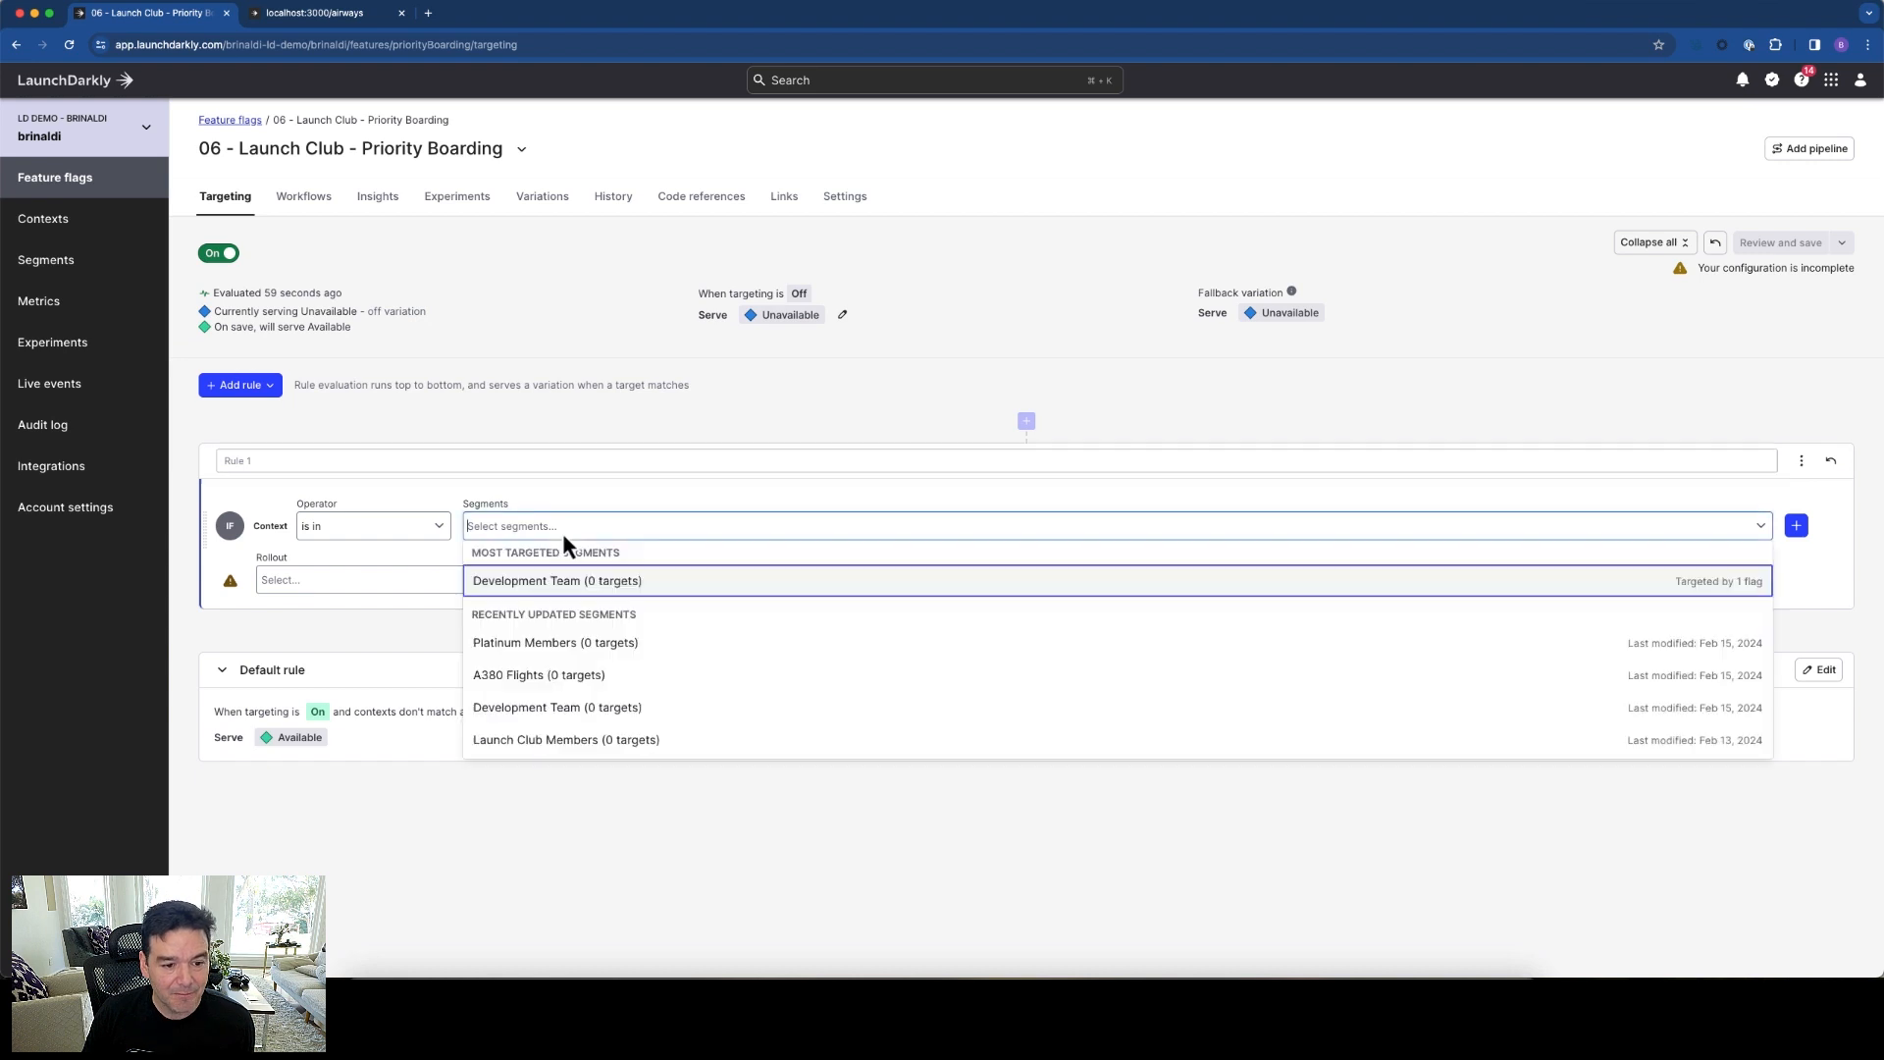
{"action": "left_click", "coordinate": [590, 741]}
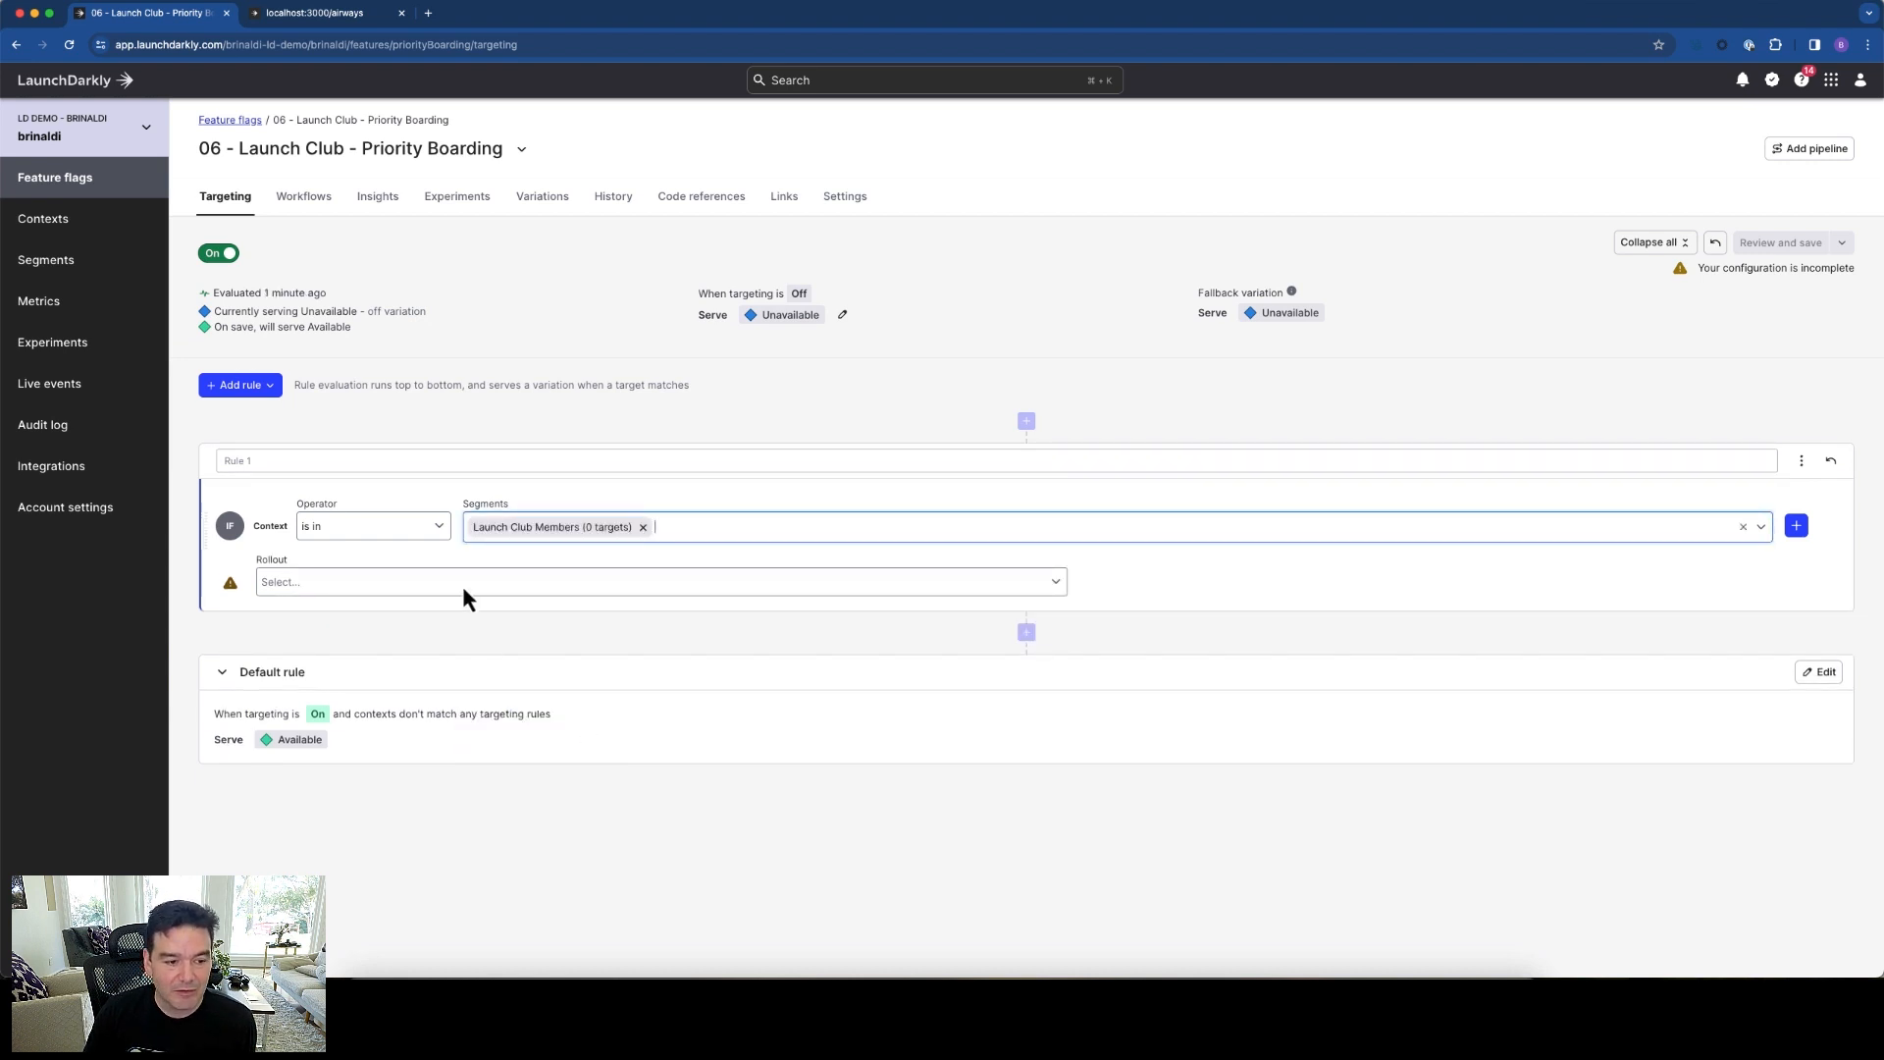
{"action": "left_click", "coordinate": [463, 583]}
{"action": "left_click", "coordinate": [458, 621]}
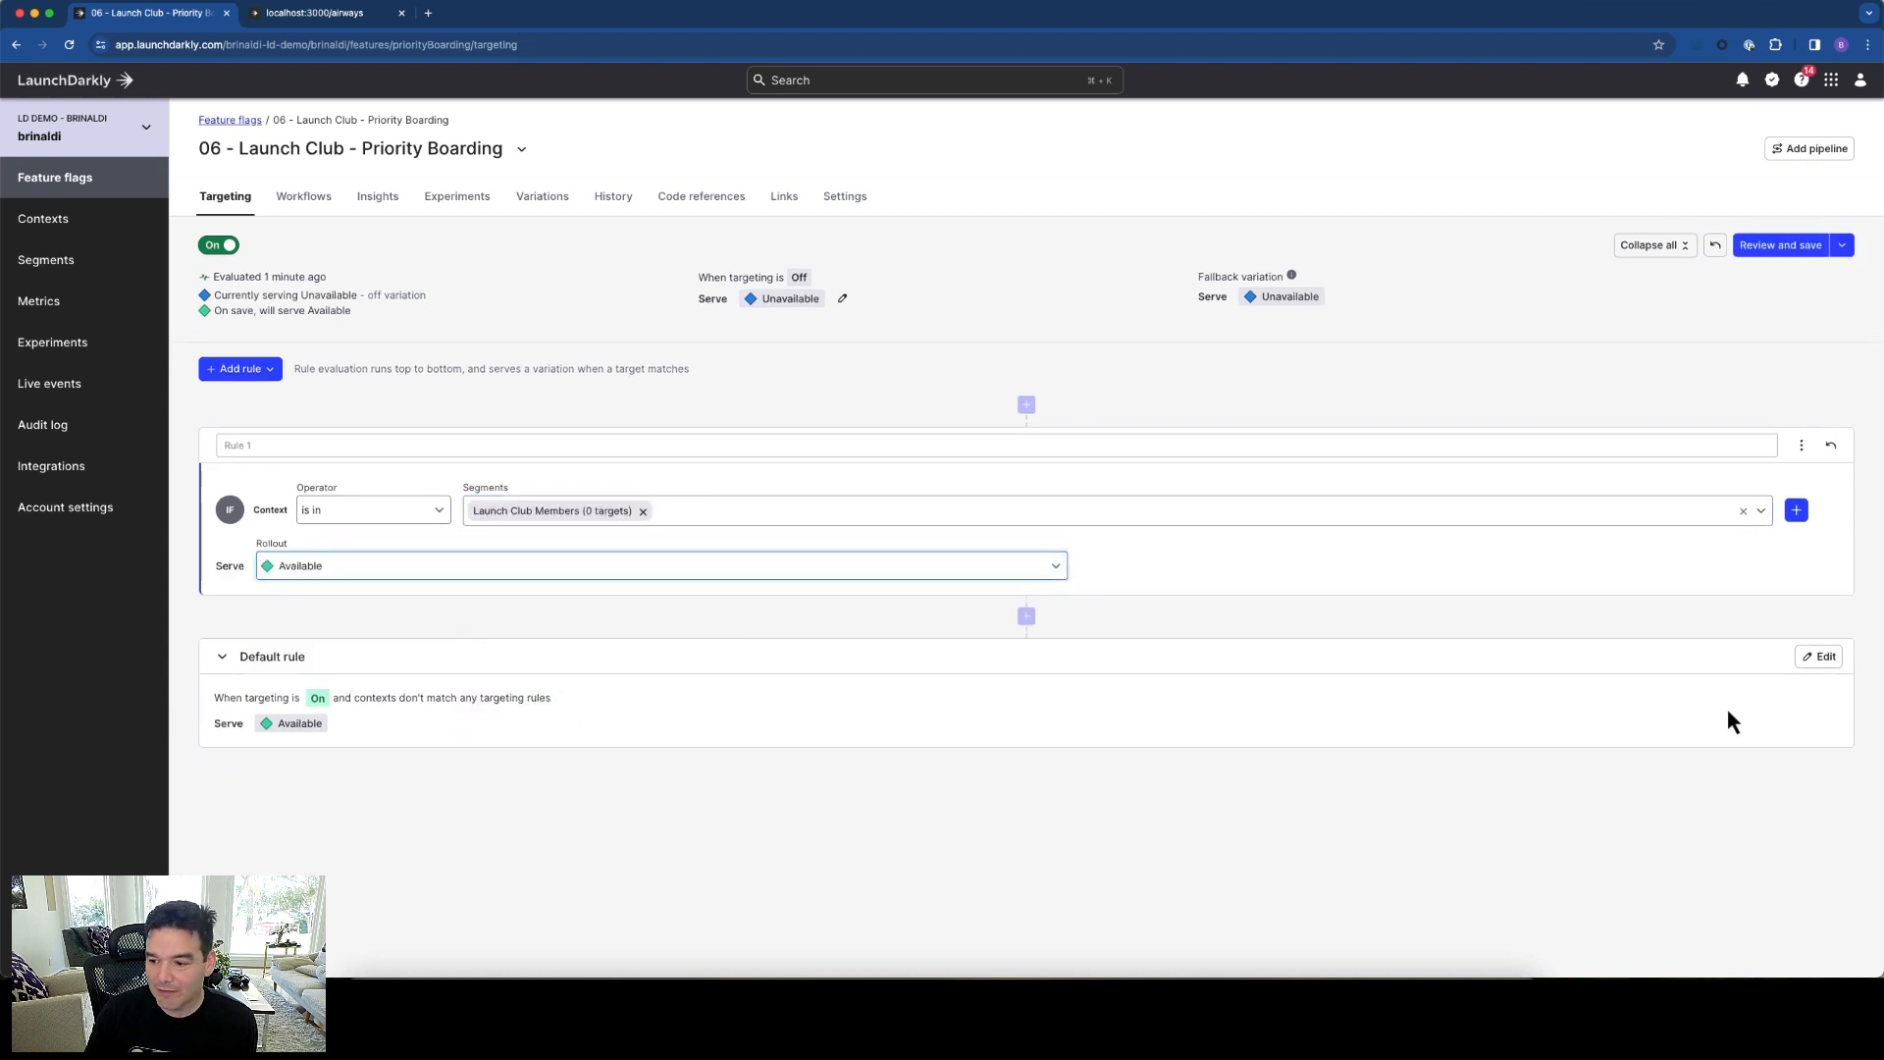
Set the Priority Boarding flag's default rule to serve Unavailable and save the flag changes.
{"action": "left_click", "coordinate": [1821, 656]}
{"action": "left_click", "coordinate": [716, 748]}
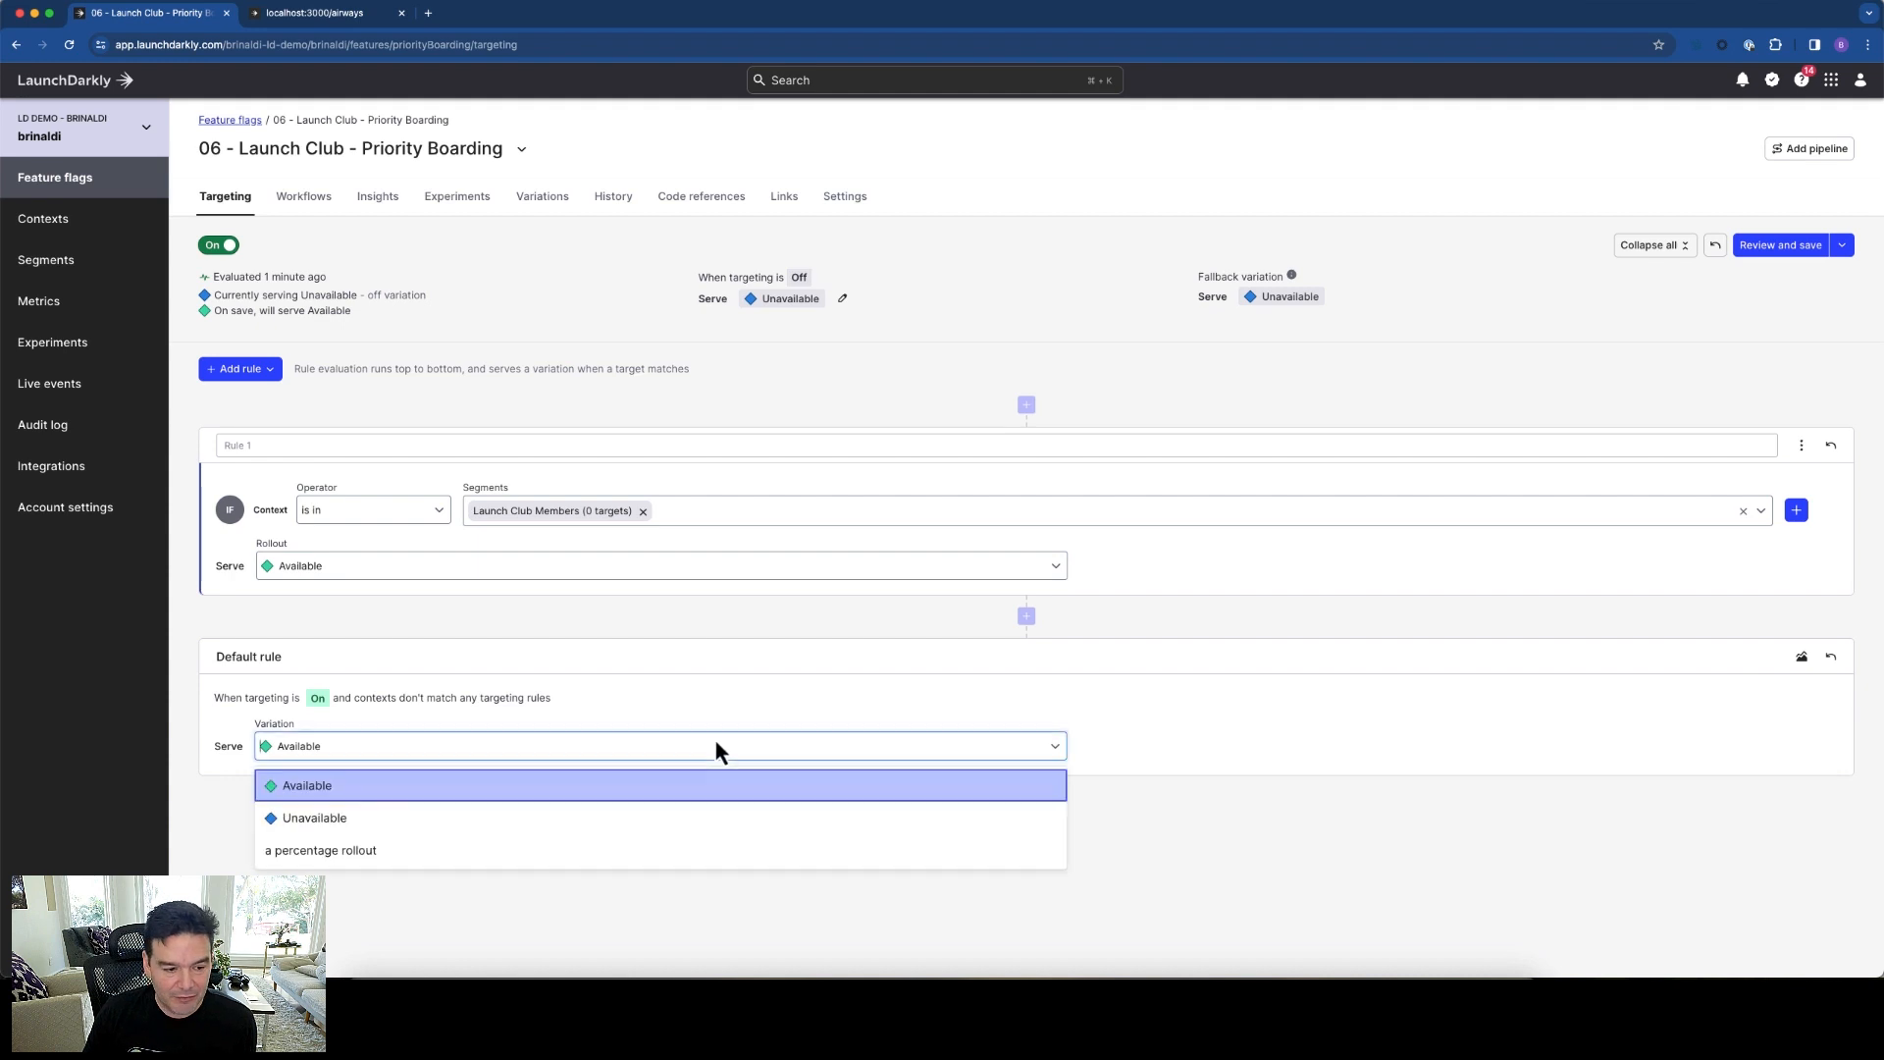
{"action": "left_click", "coordinate": [710, 815]}
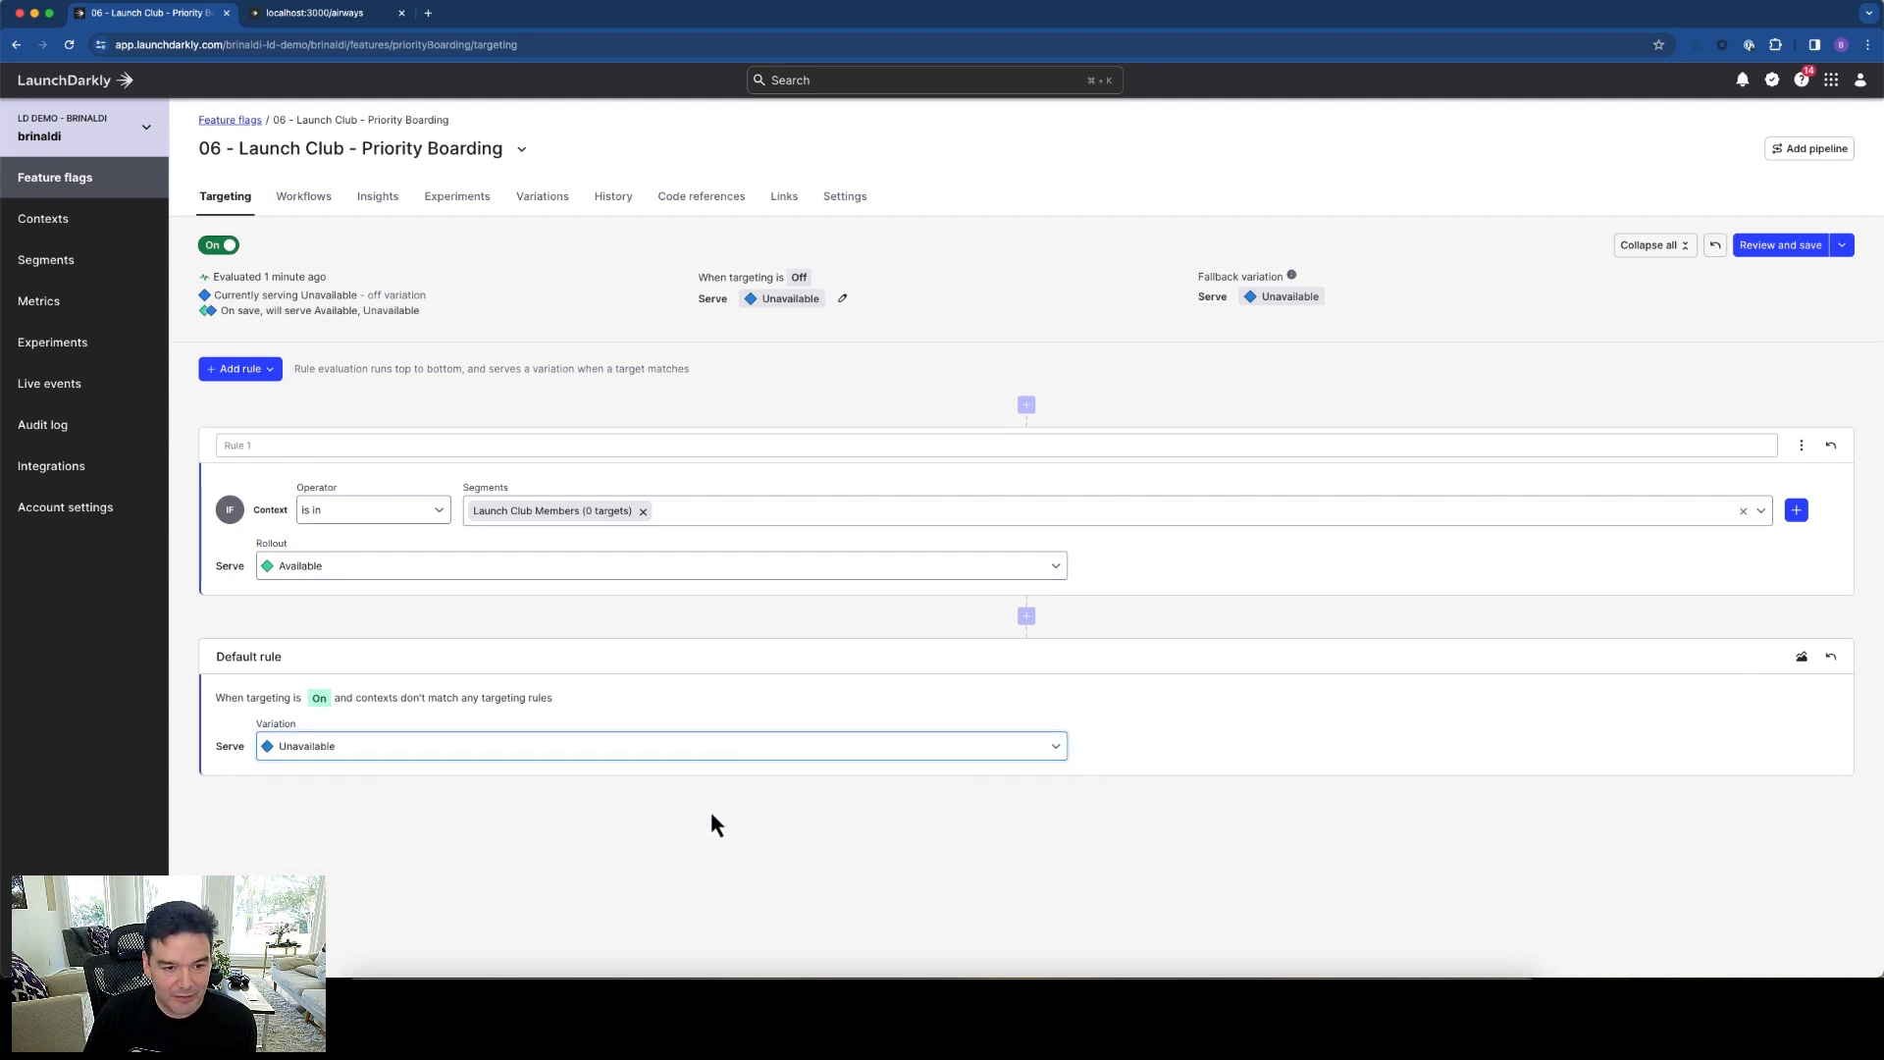
{"action": "left_click", "coordinate": [1767, 246]}
{"action": "left_click", "coordinate": [1129, 734]}
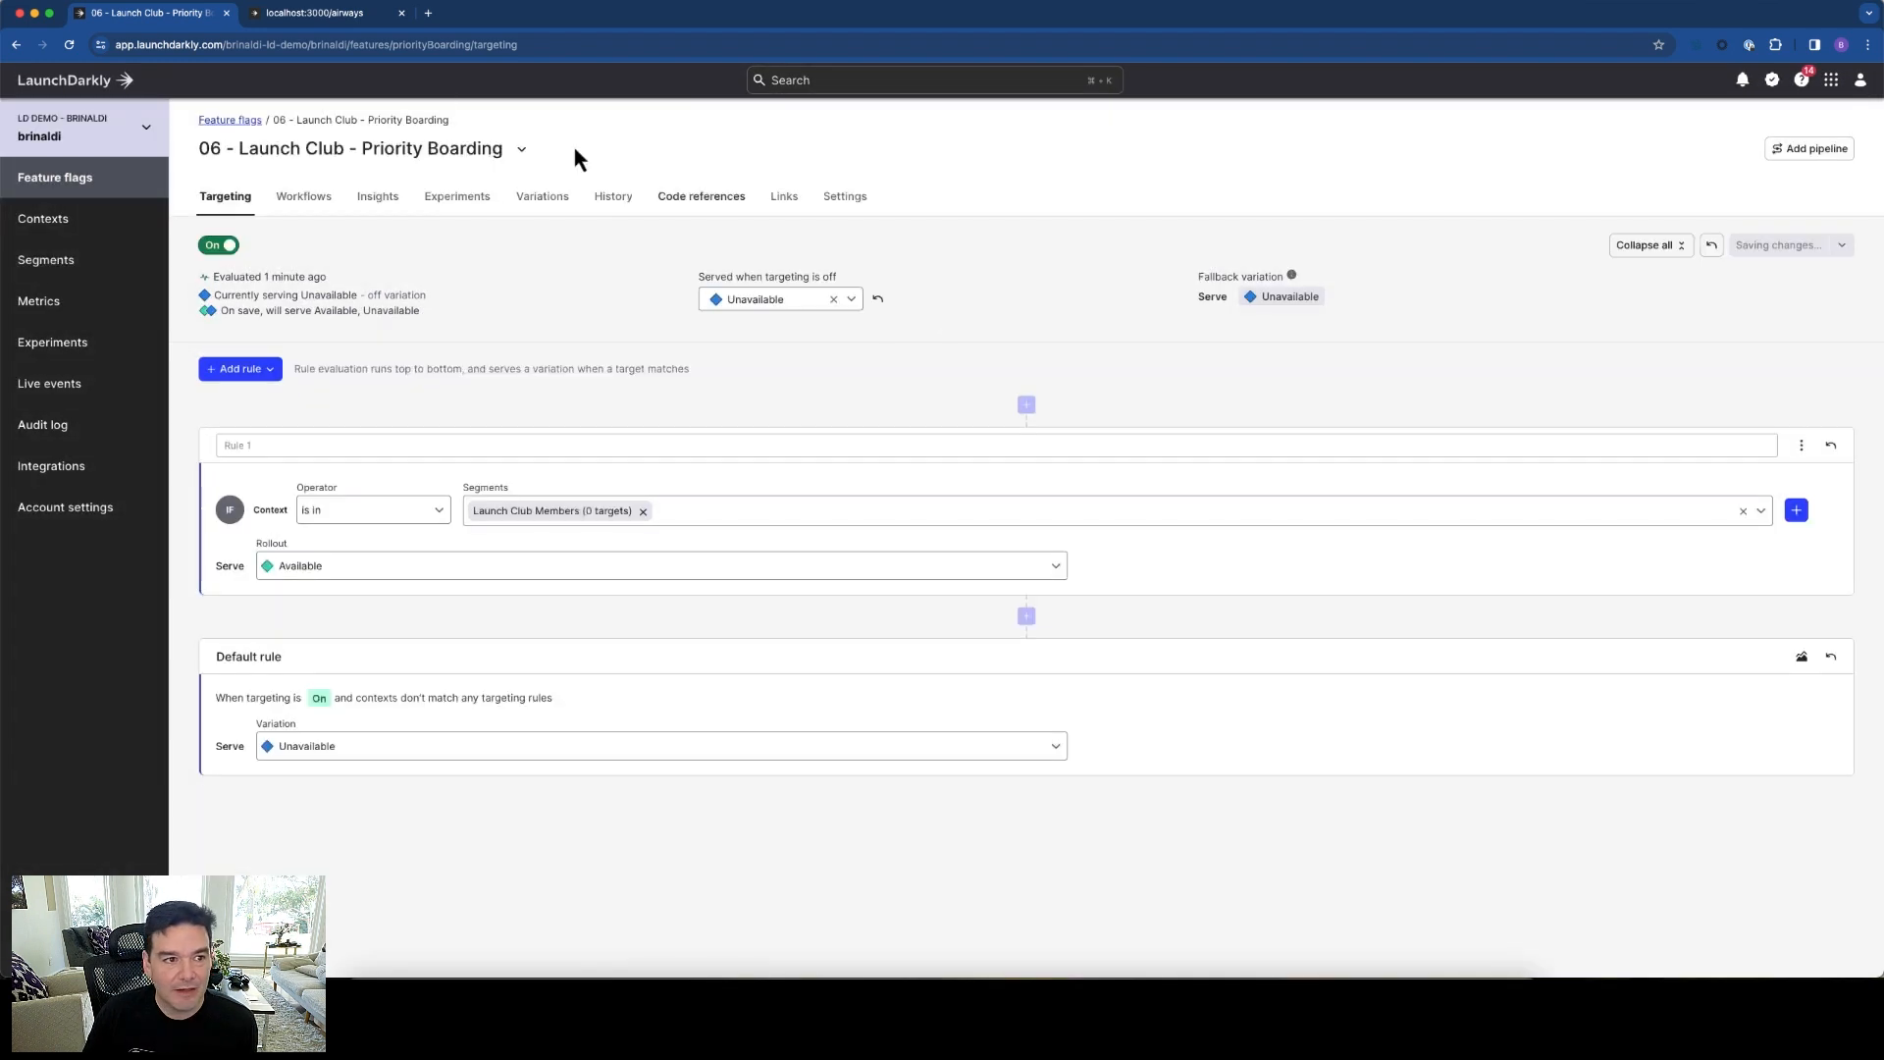
Switch to the Launch Airways site and inspect the booked flights for the priority boarding perks.
{"action": "left_click", "coordinate": [332, 26]}
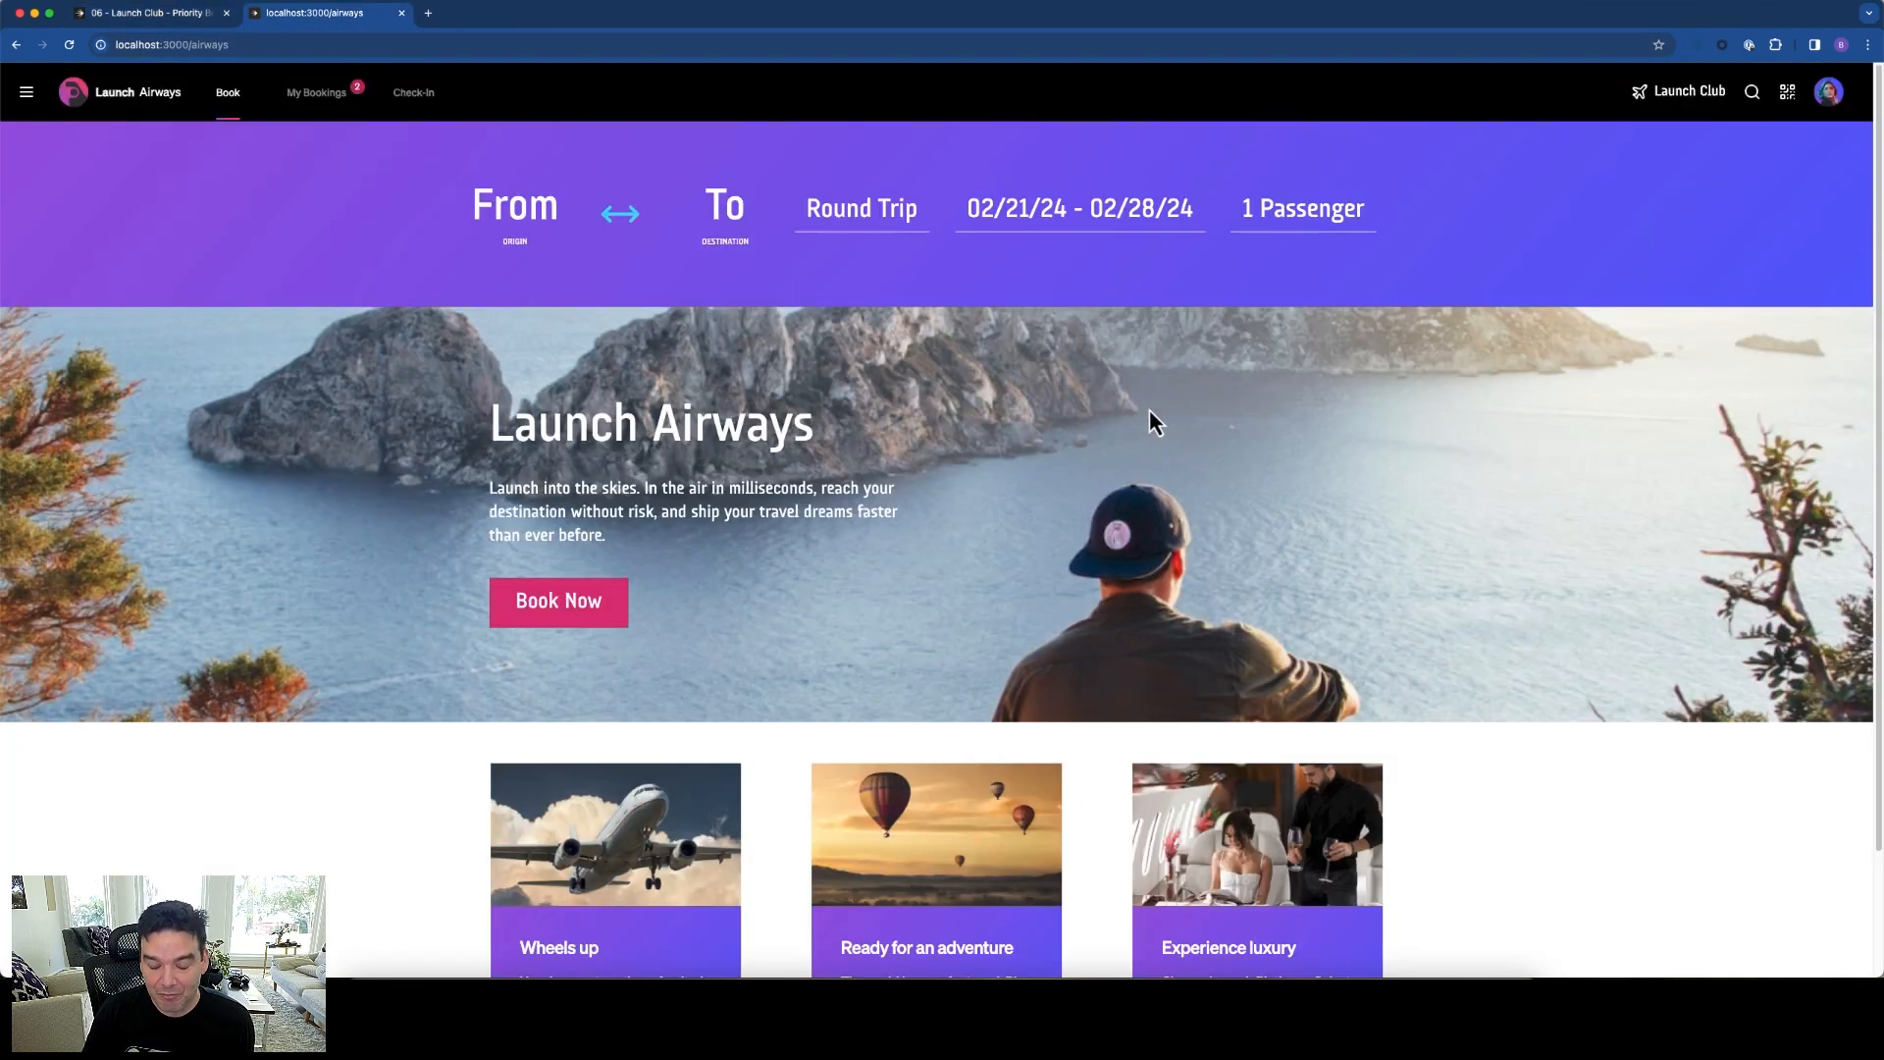
{"action": "left_click", "coordinate": [331, 99]}
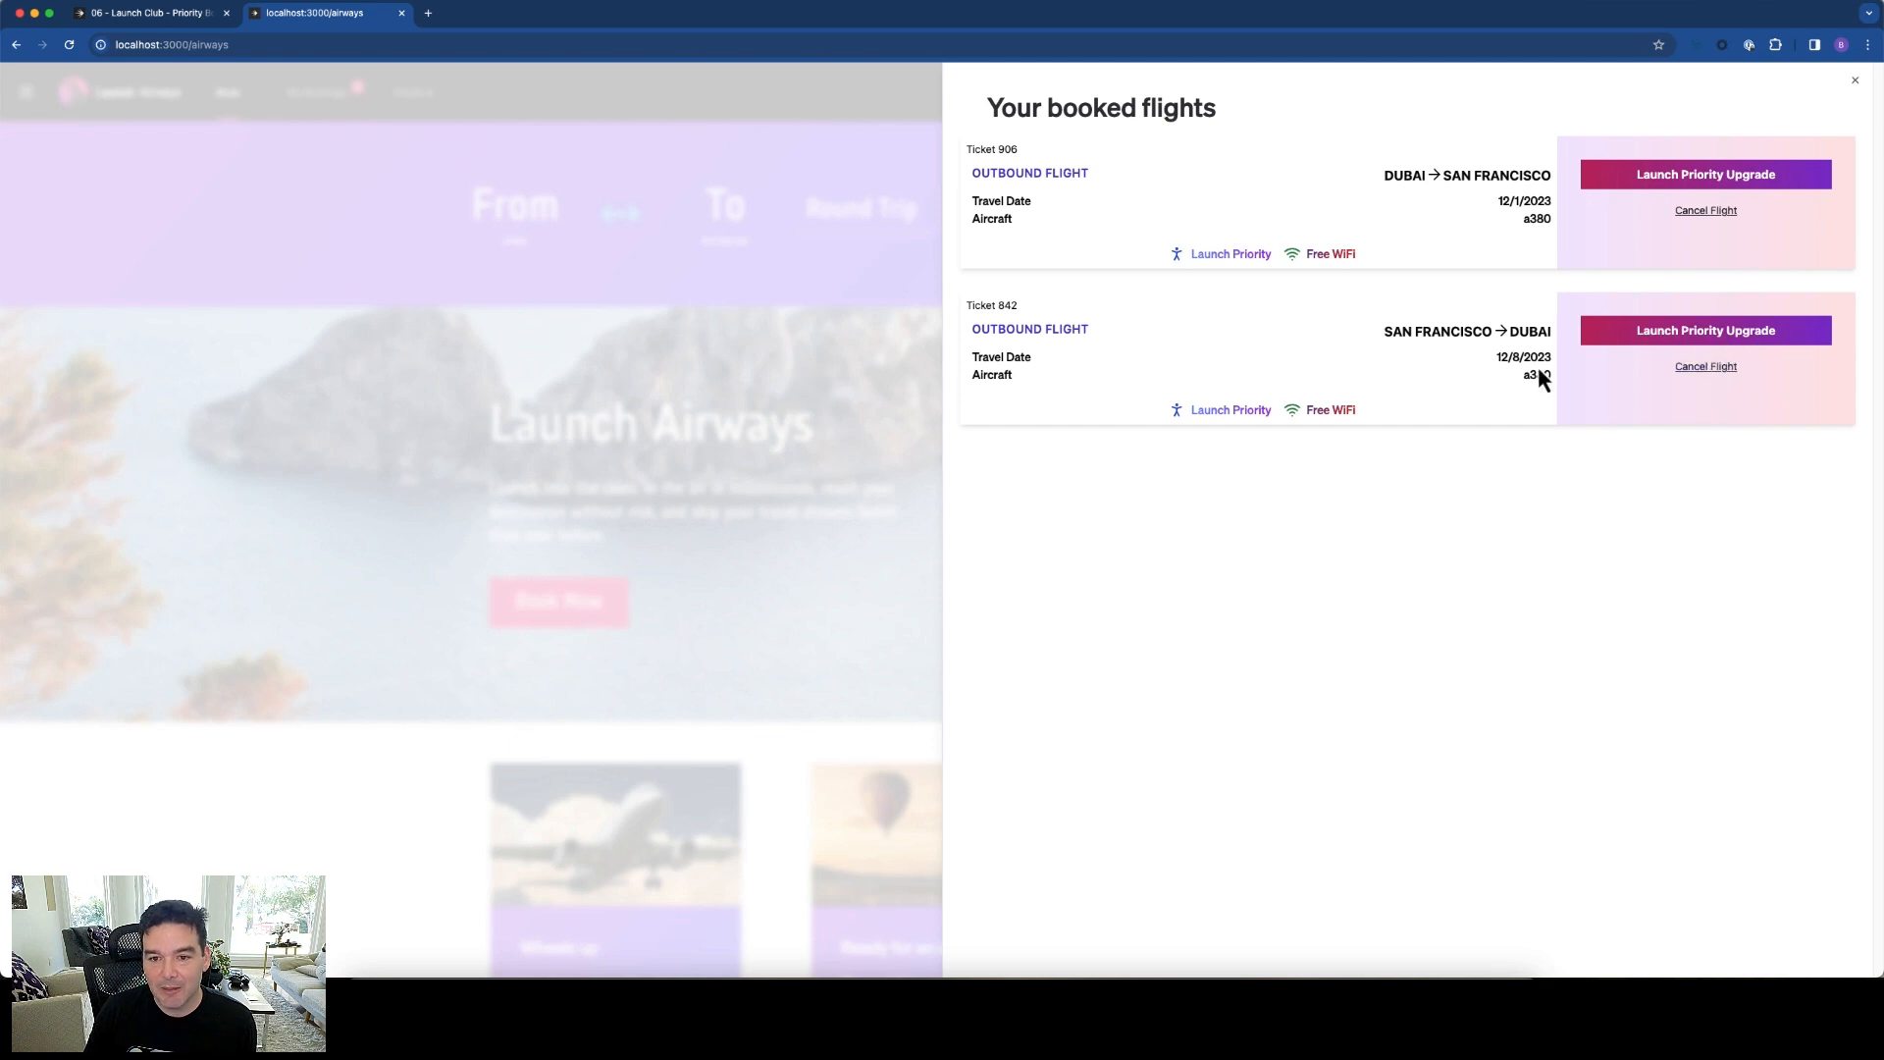
{"action": "left_click", "coordinate": [879, 414]}
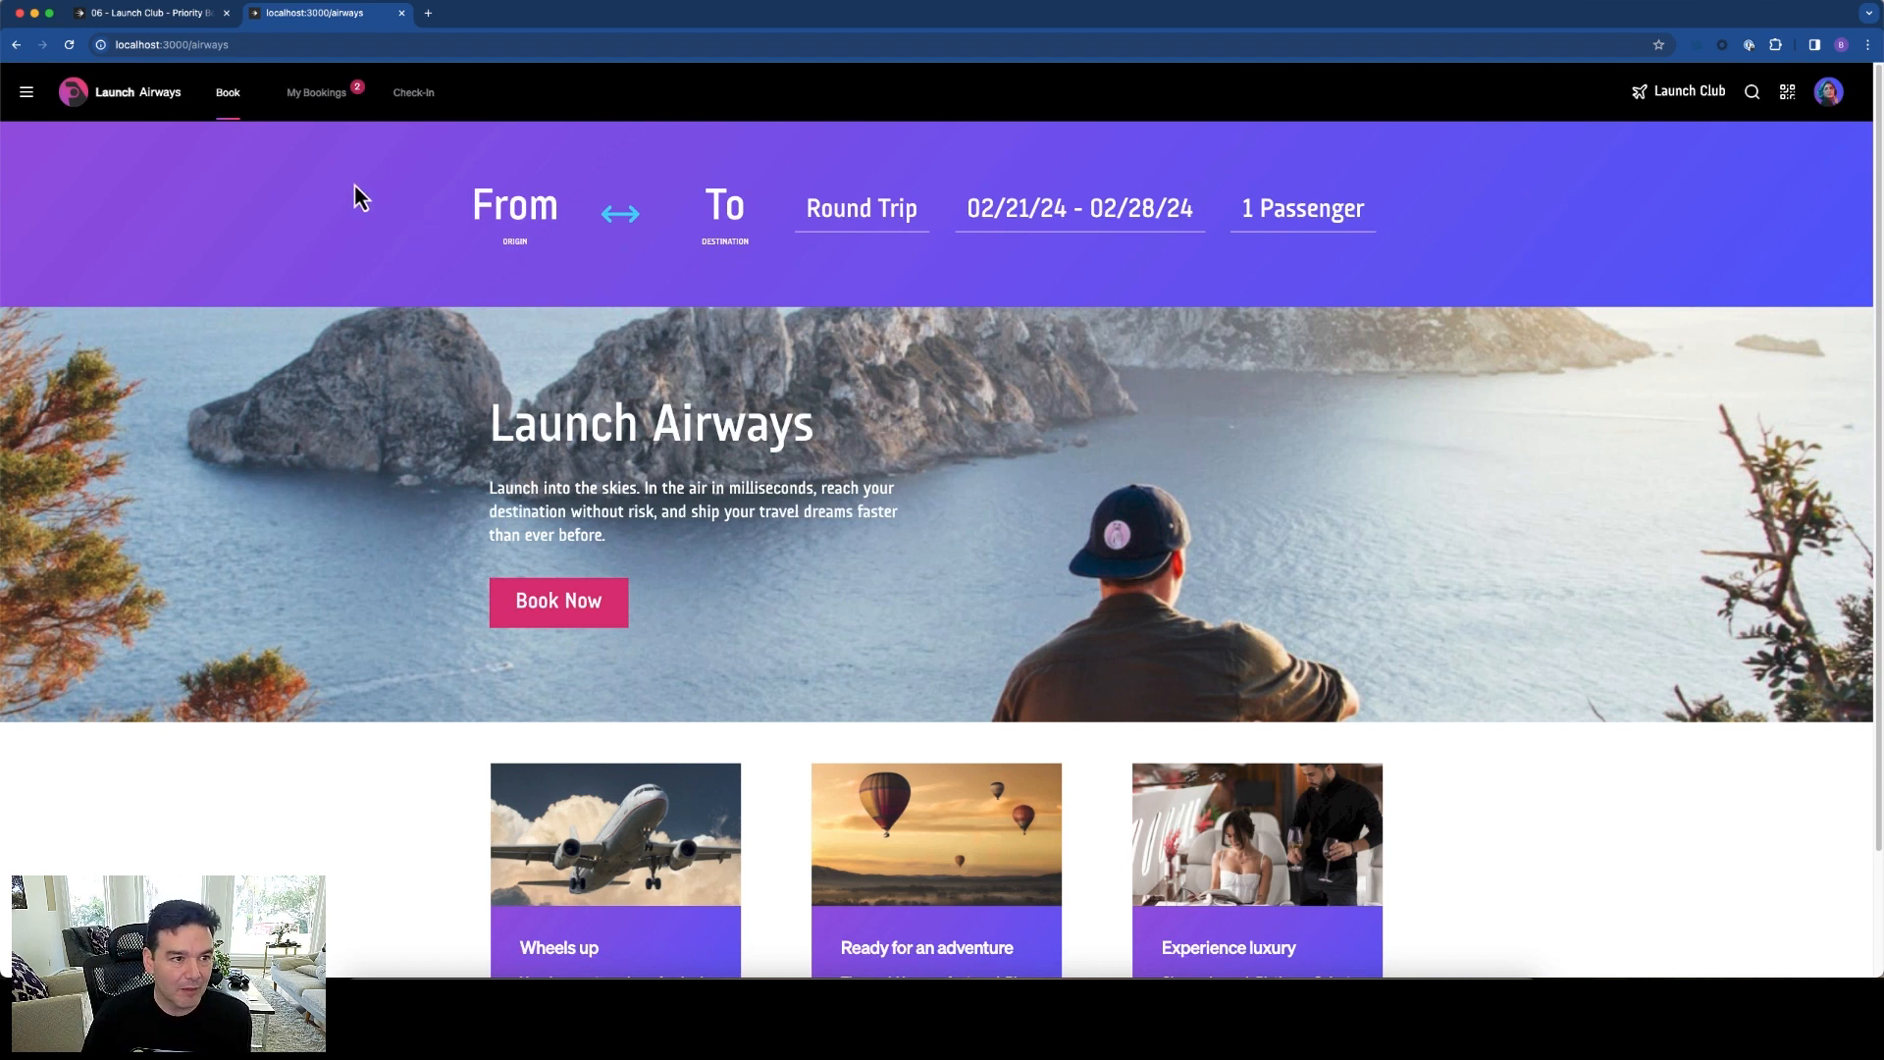
Switch back to LaunchDarkly and examine the targeting rule of the Launch Club Members segment, then return to the segments list.
{"action": "left_click", "coordinate": [162, 18]}
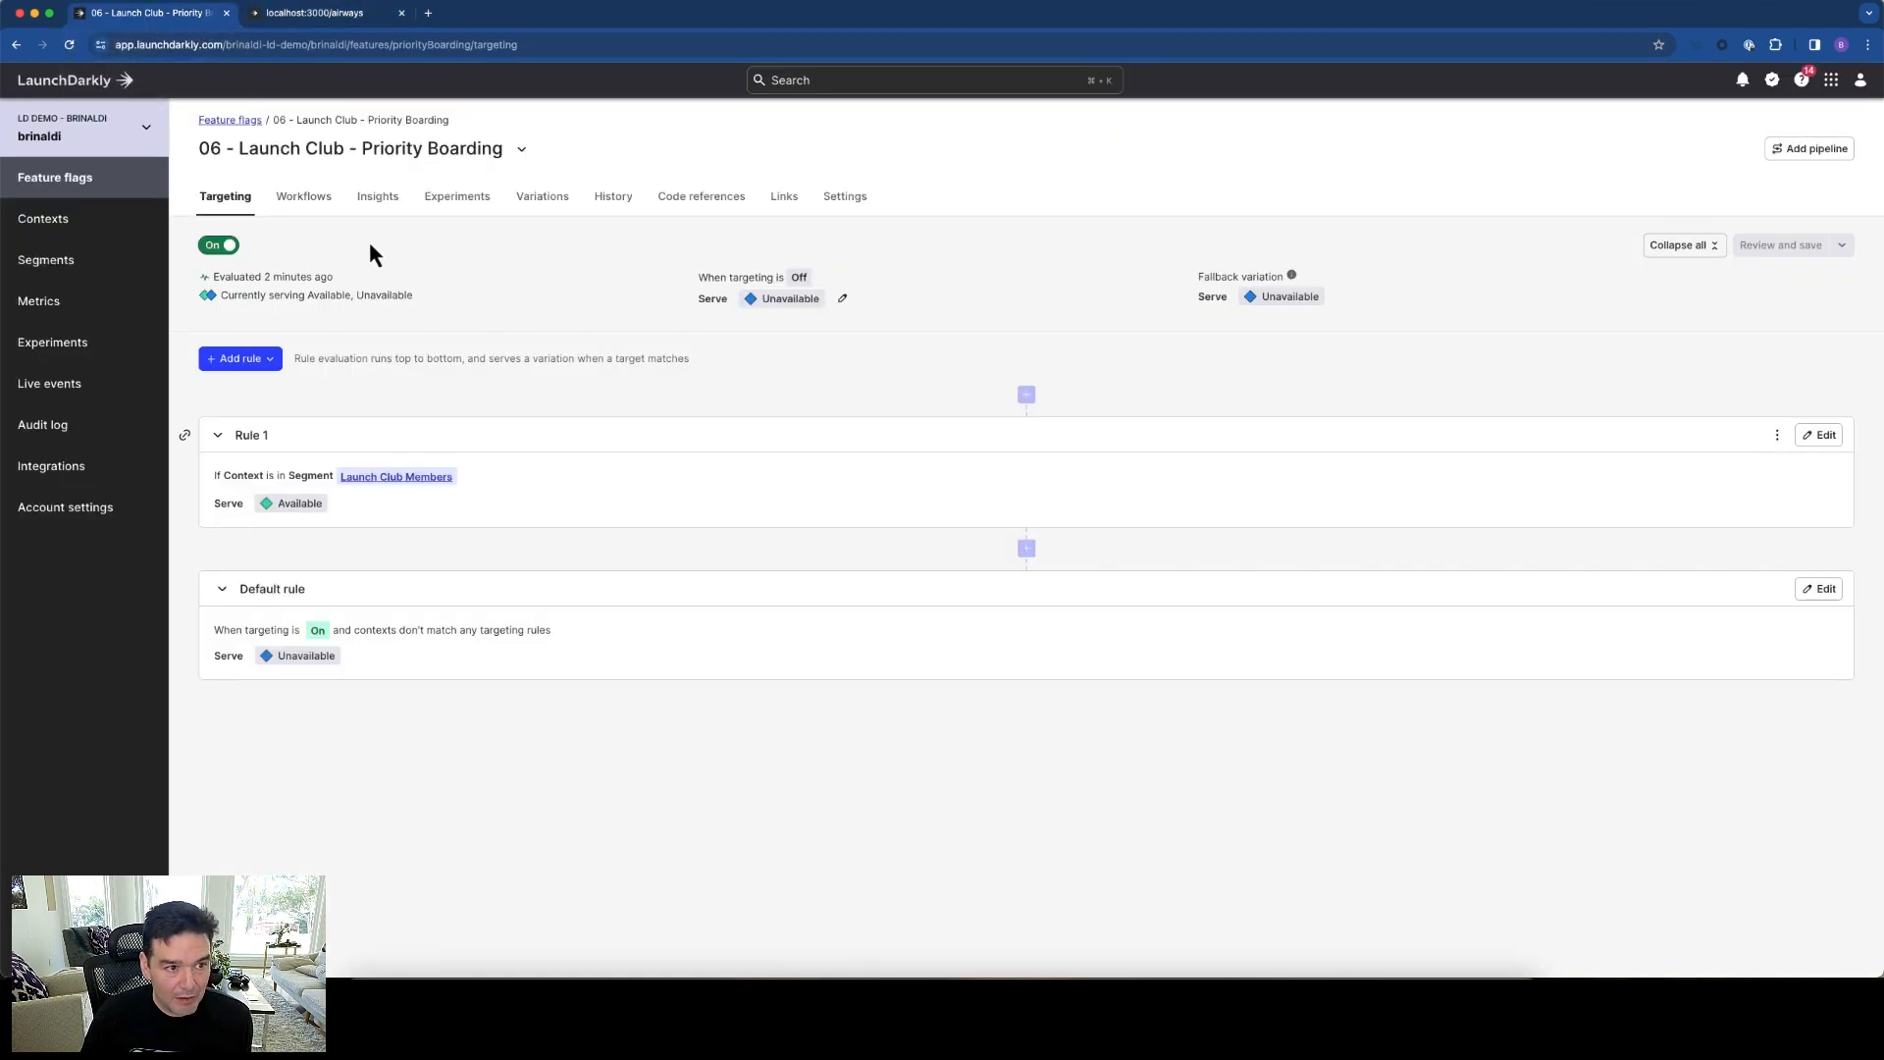
{"action": "left_click", "coordinate": [236, 120]}
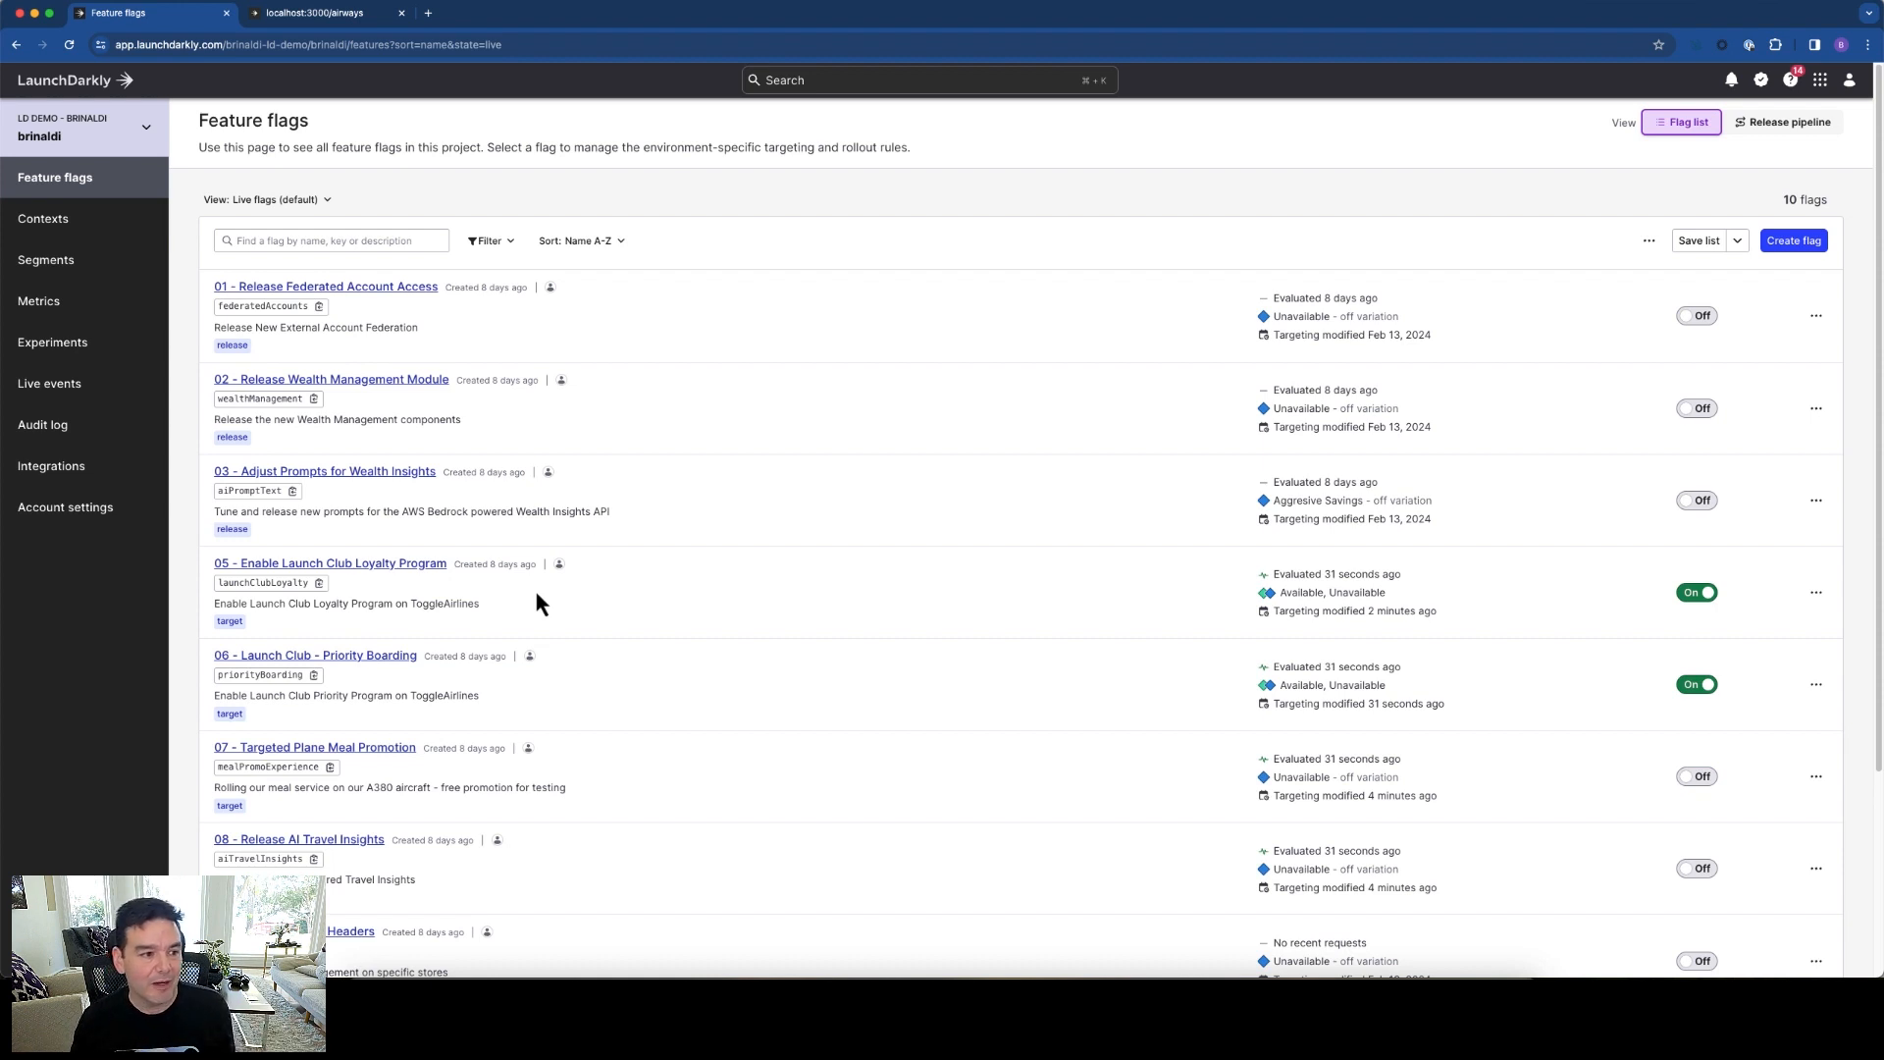
{"action": "left_click", "coordinate": [79, 261]}
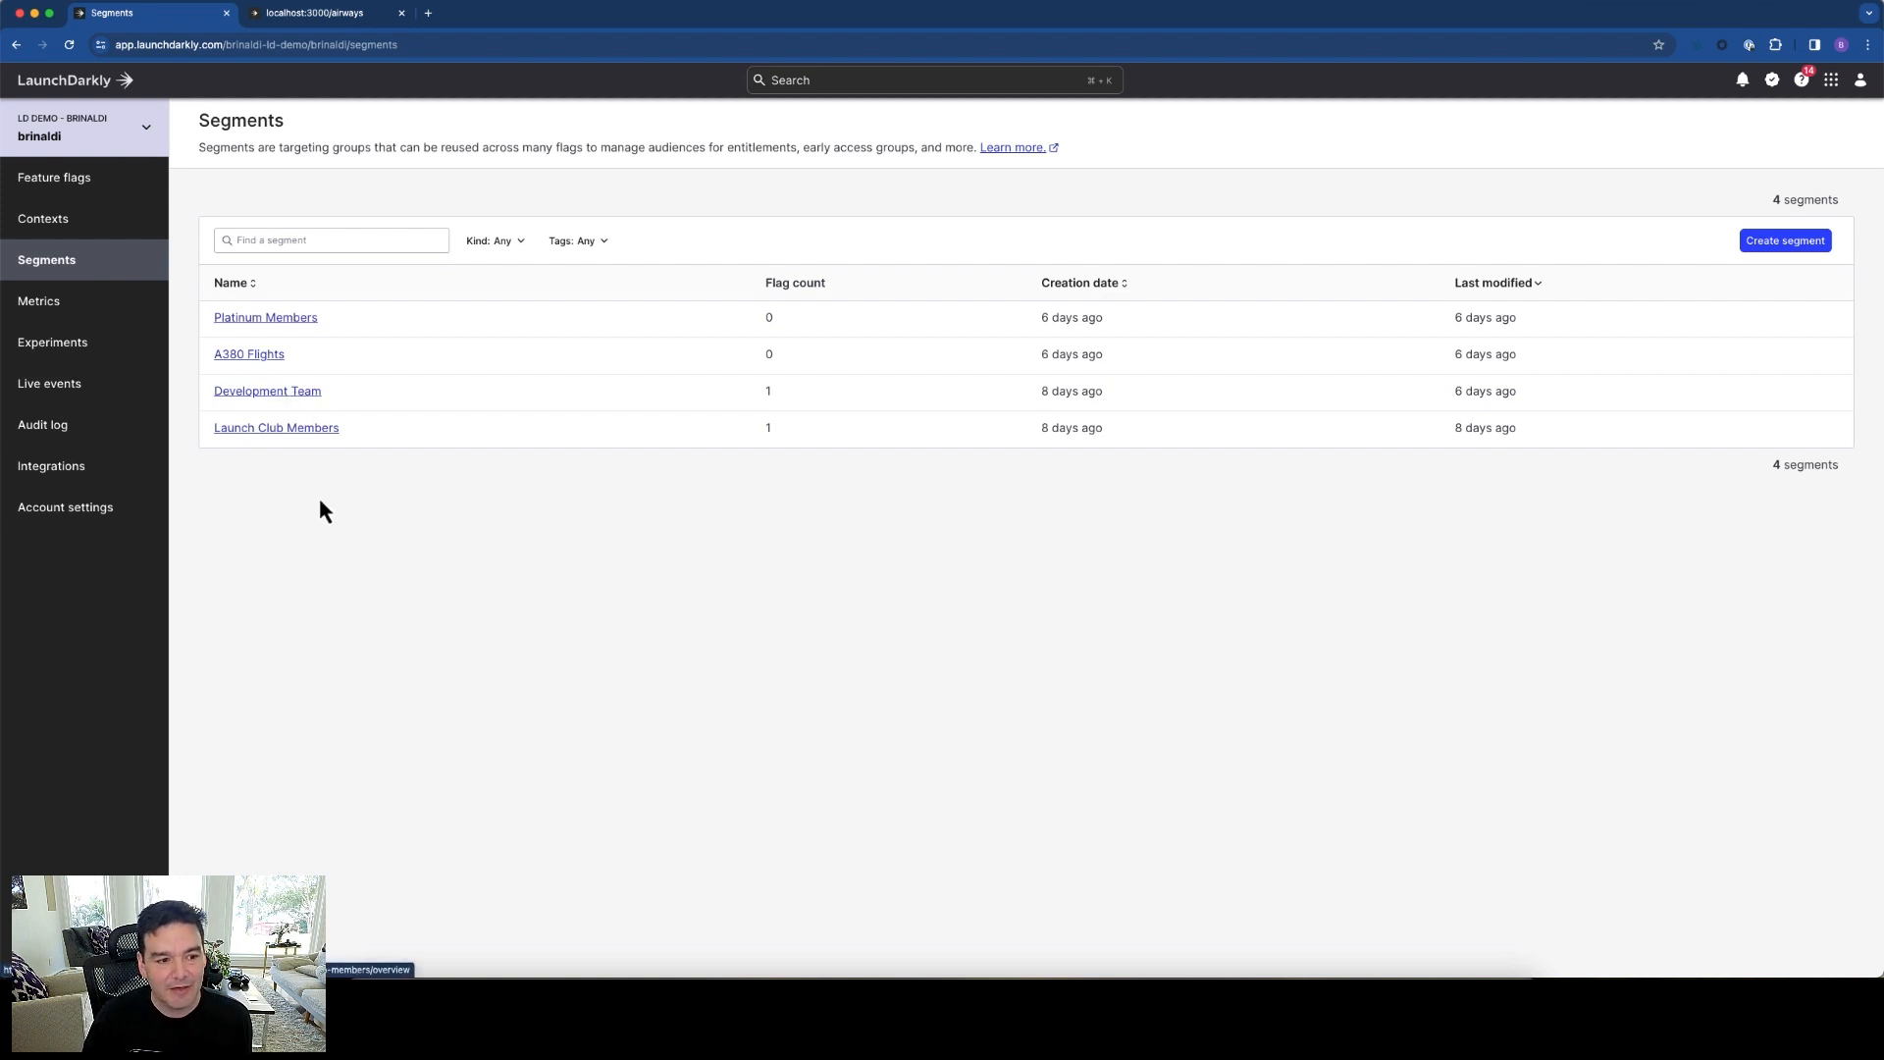
{"action": "left_click", "coordinate": [315, 429]}
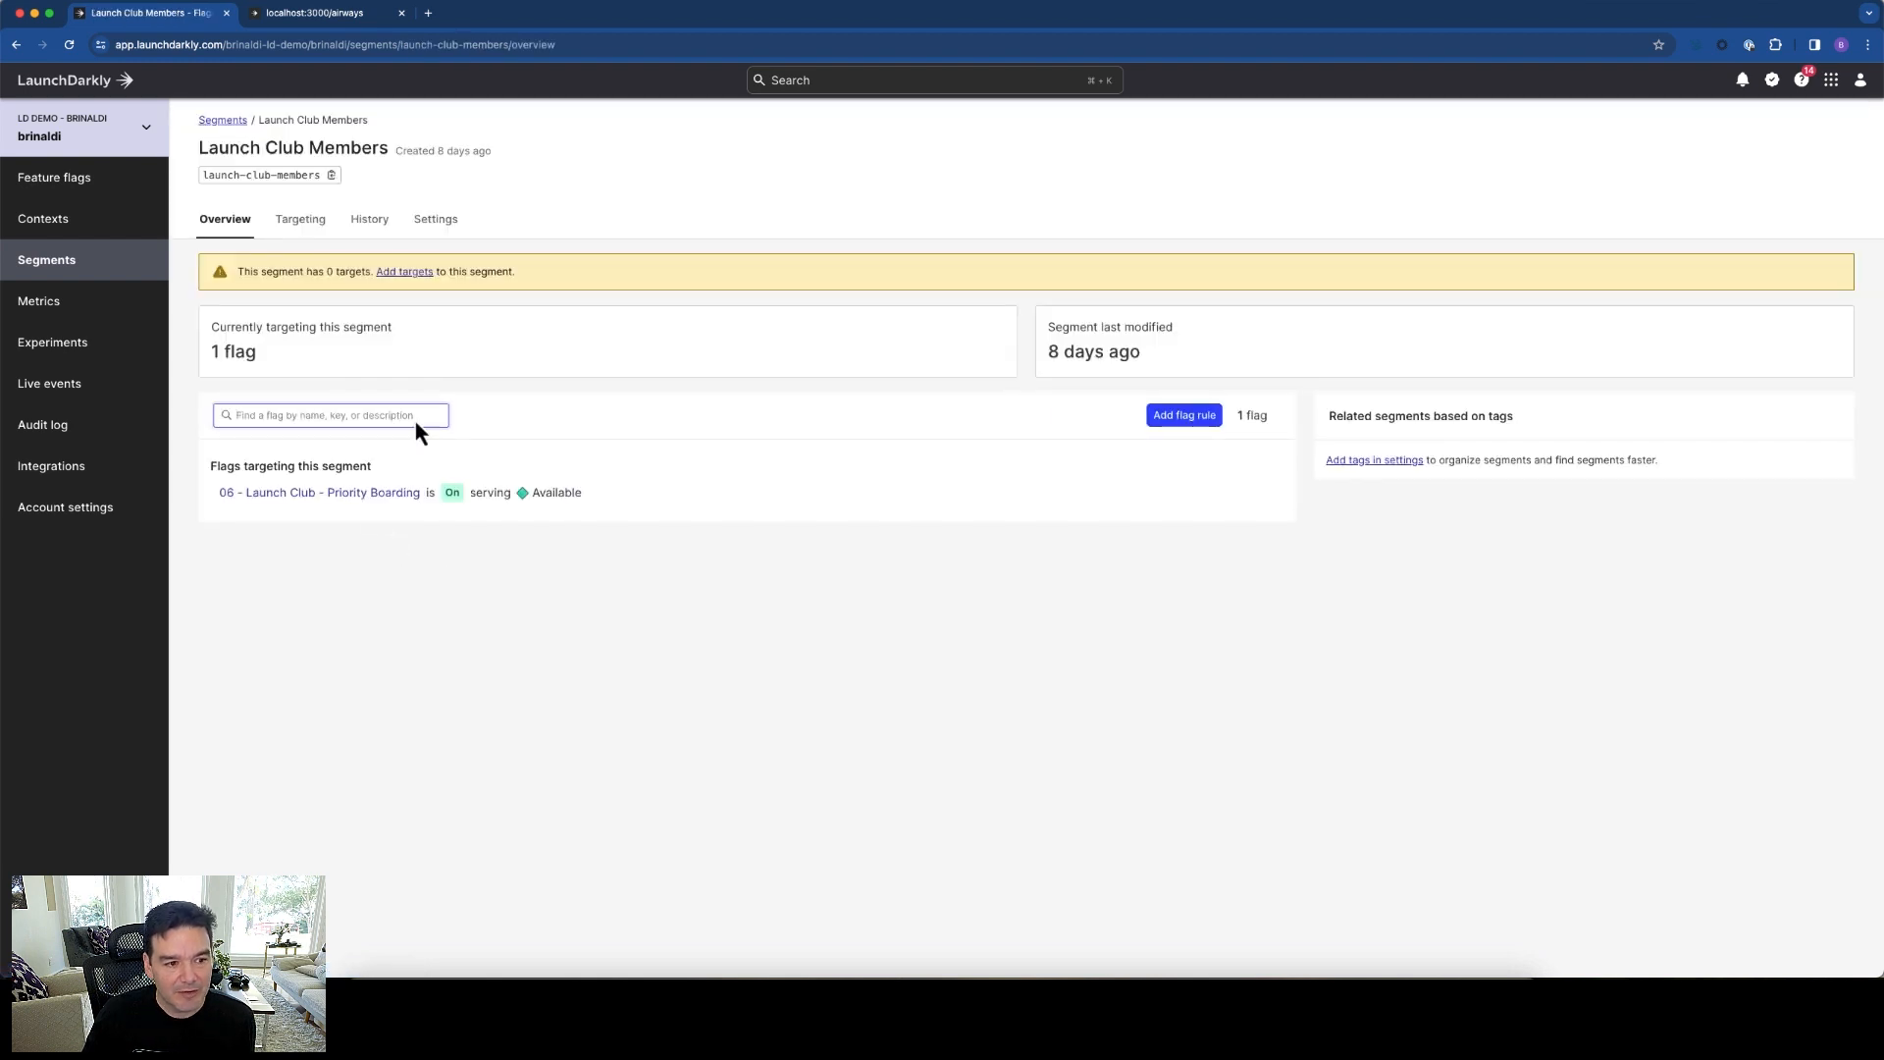
{"action": "left_click", "coordinate": [298, 227]}
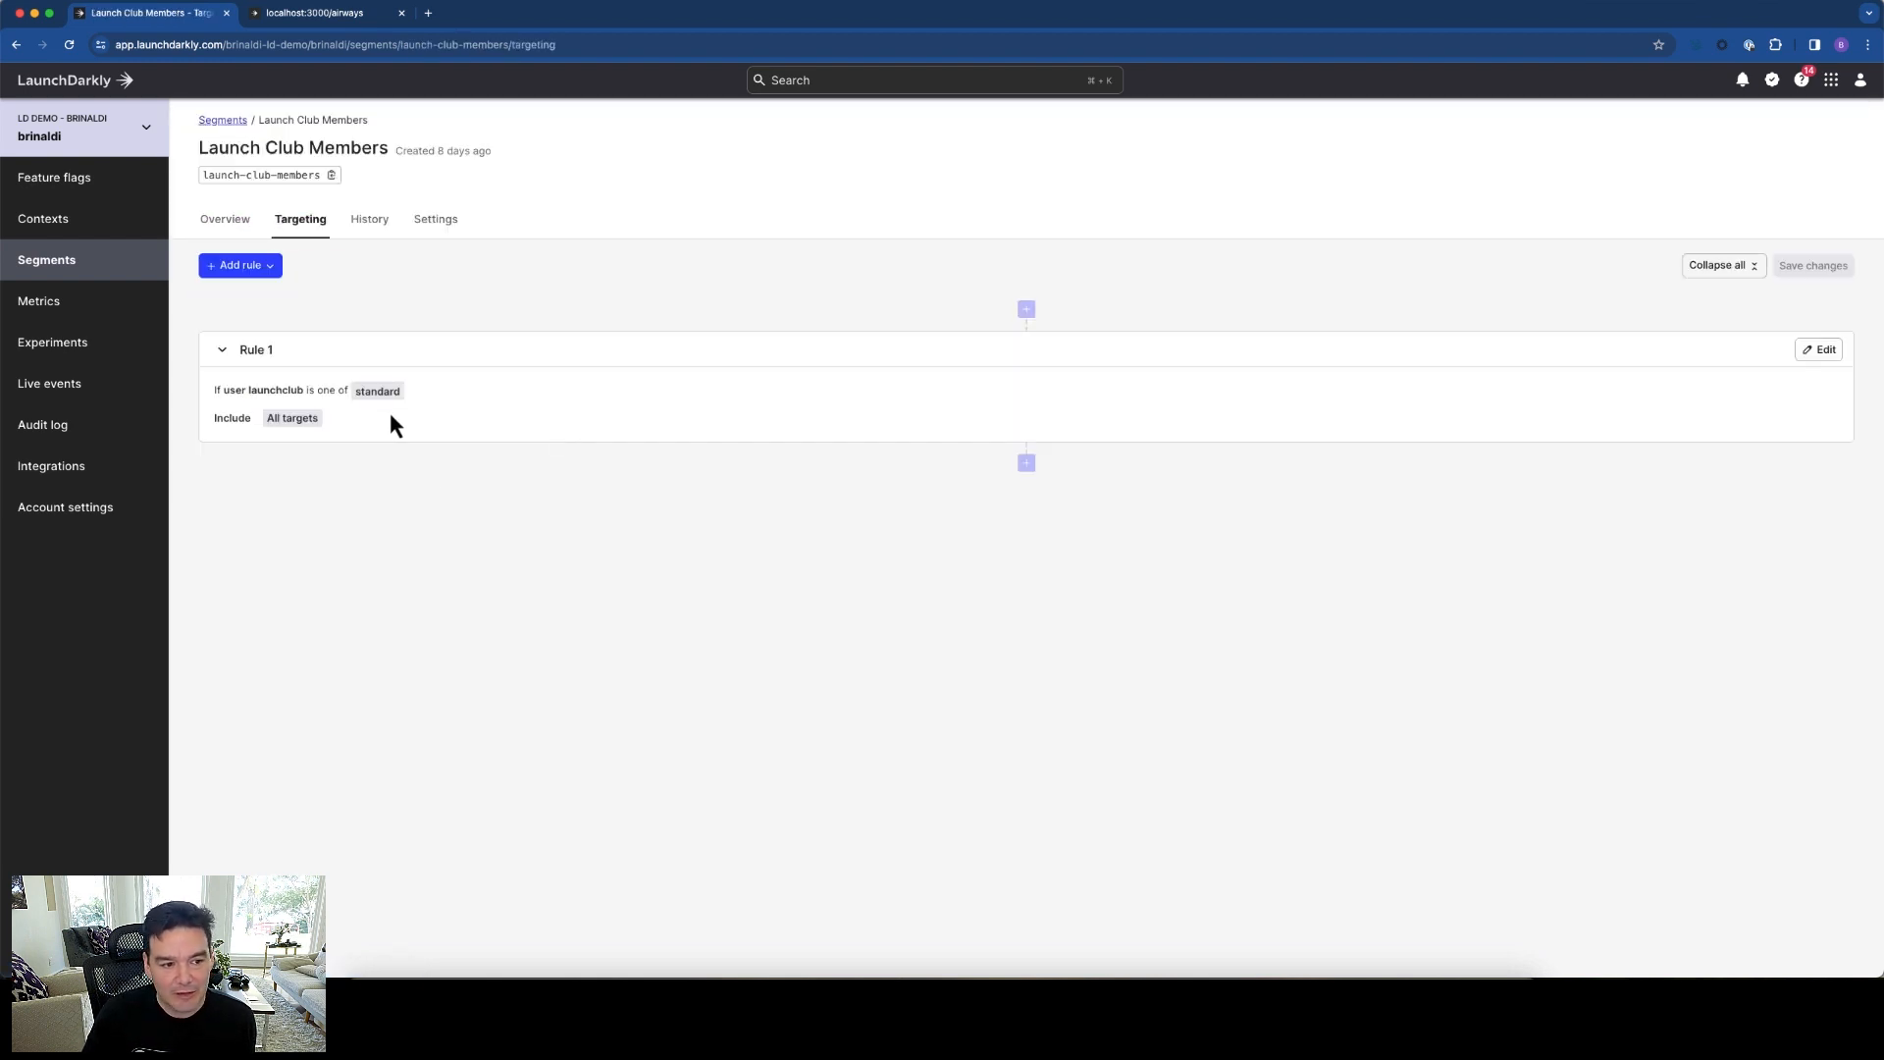
{"action": "left_click", "coordinate": [1818, 349]}
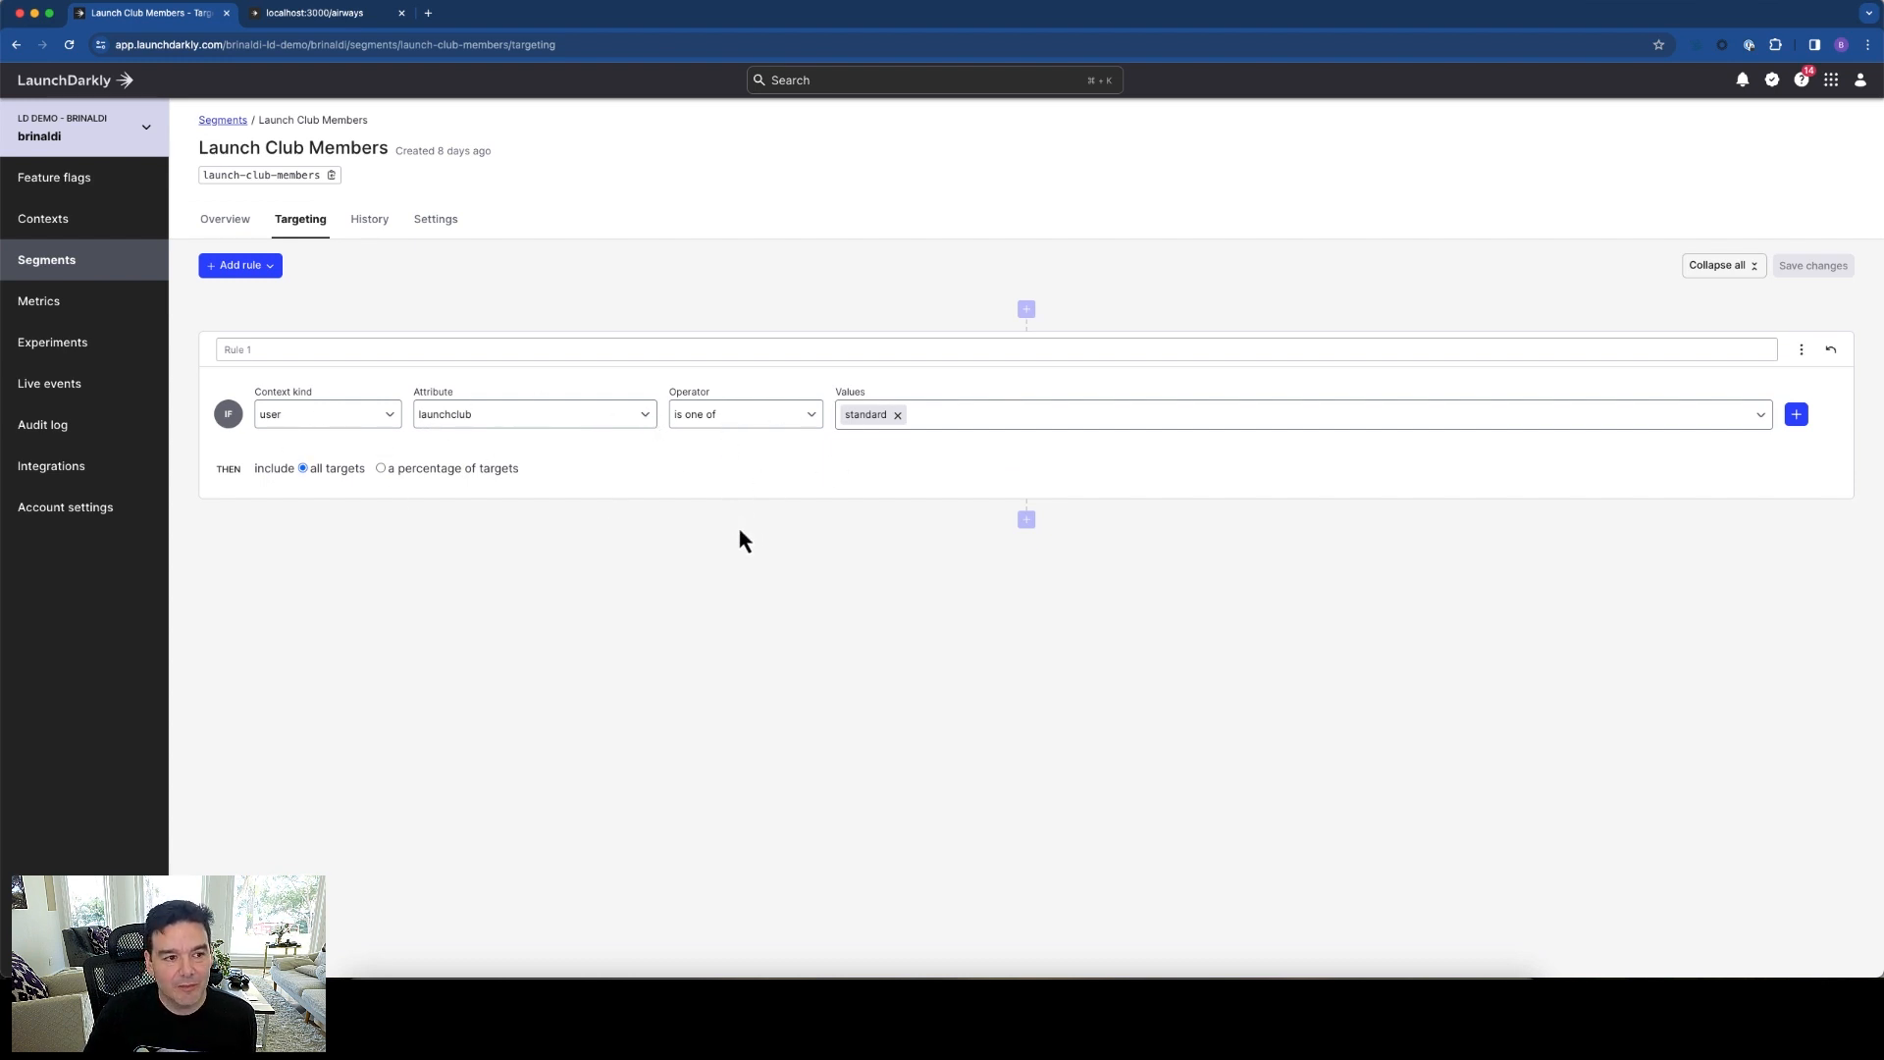
{"action": "left_click", "coordinate": [226, 119]}
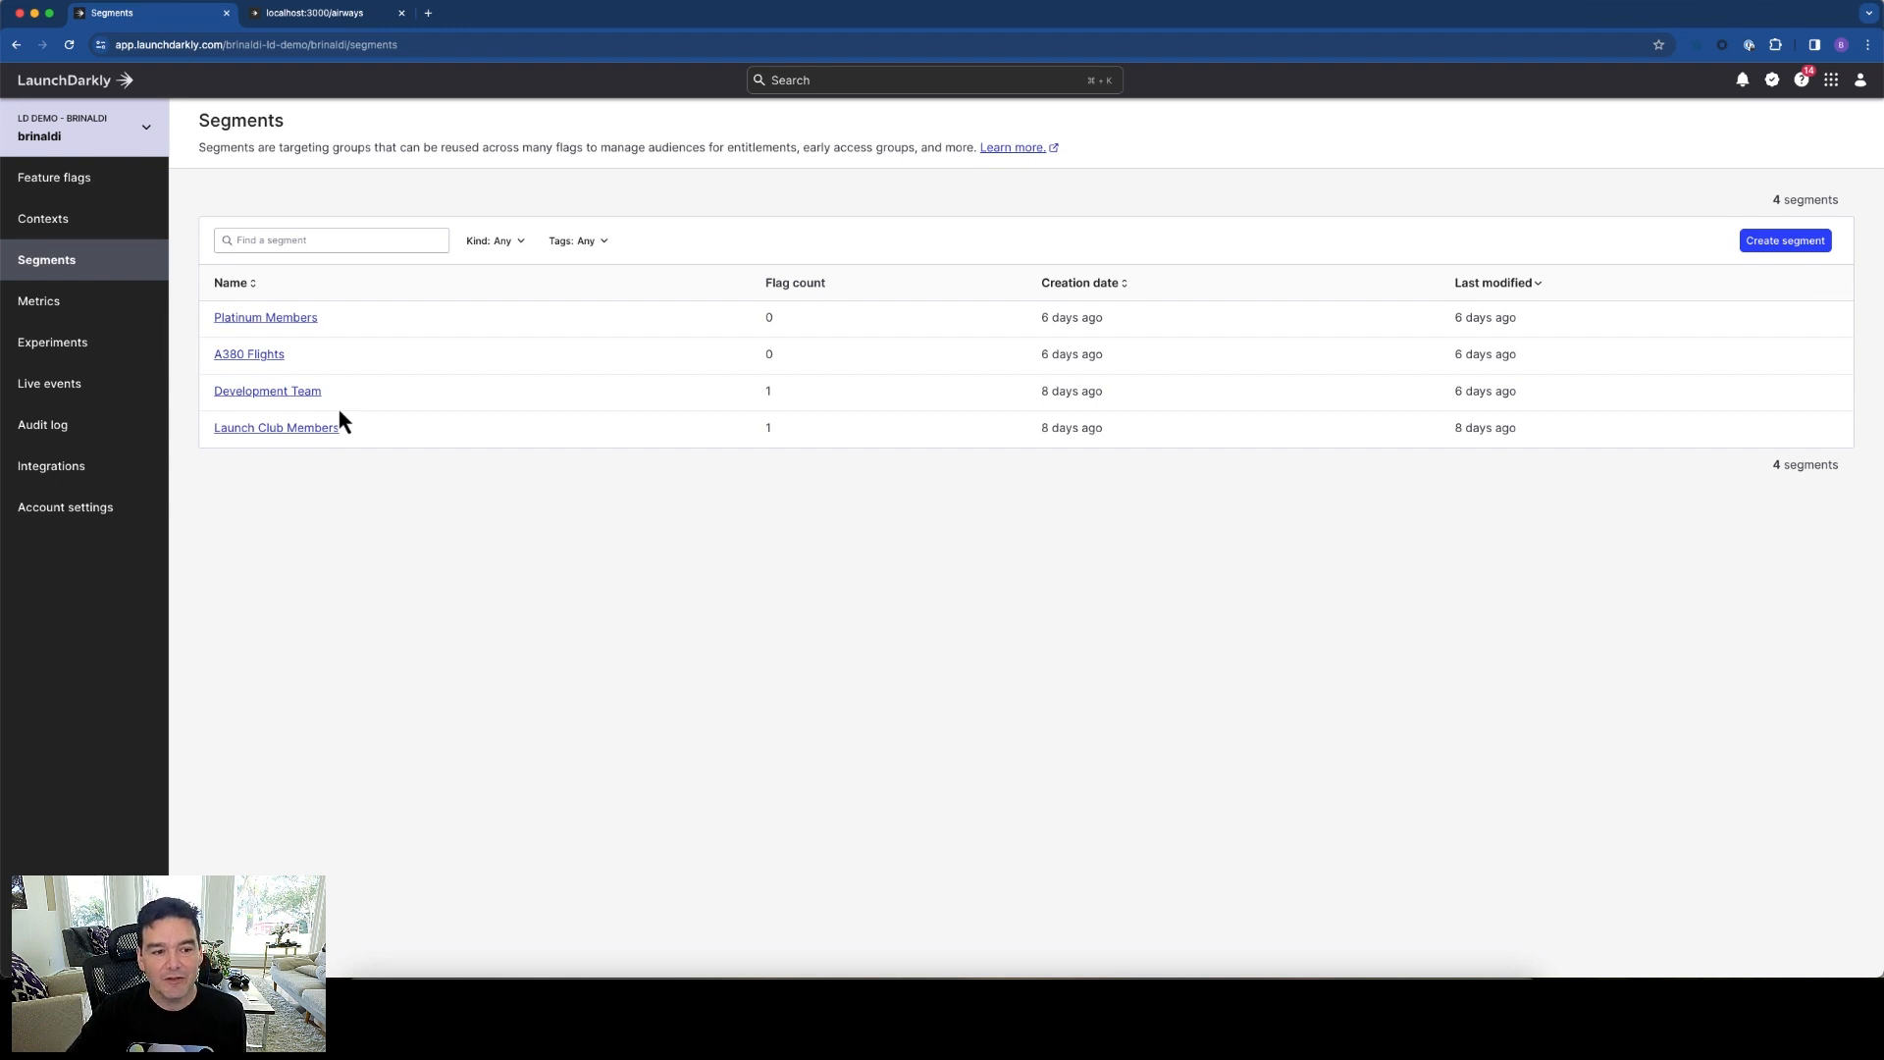
Open the ad0d experience context and examine its airplane attribute.
{"action": "left_click", "coordinate": [93, 182]}
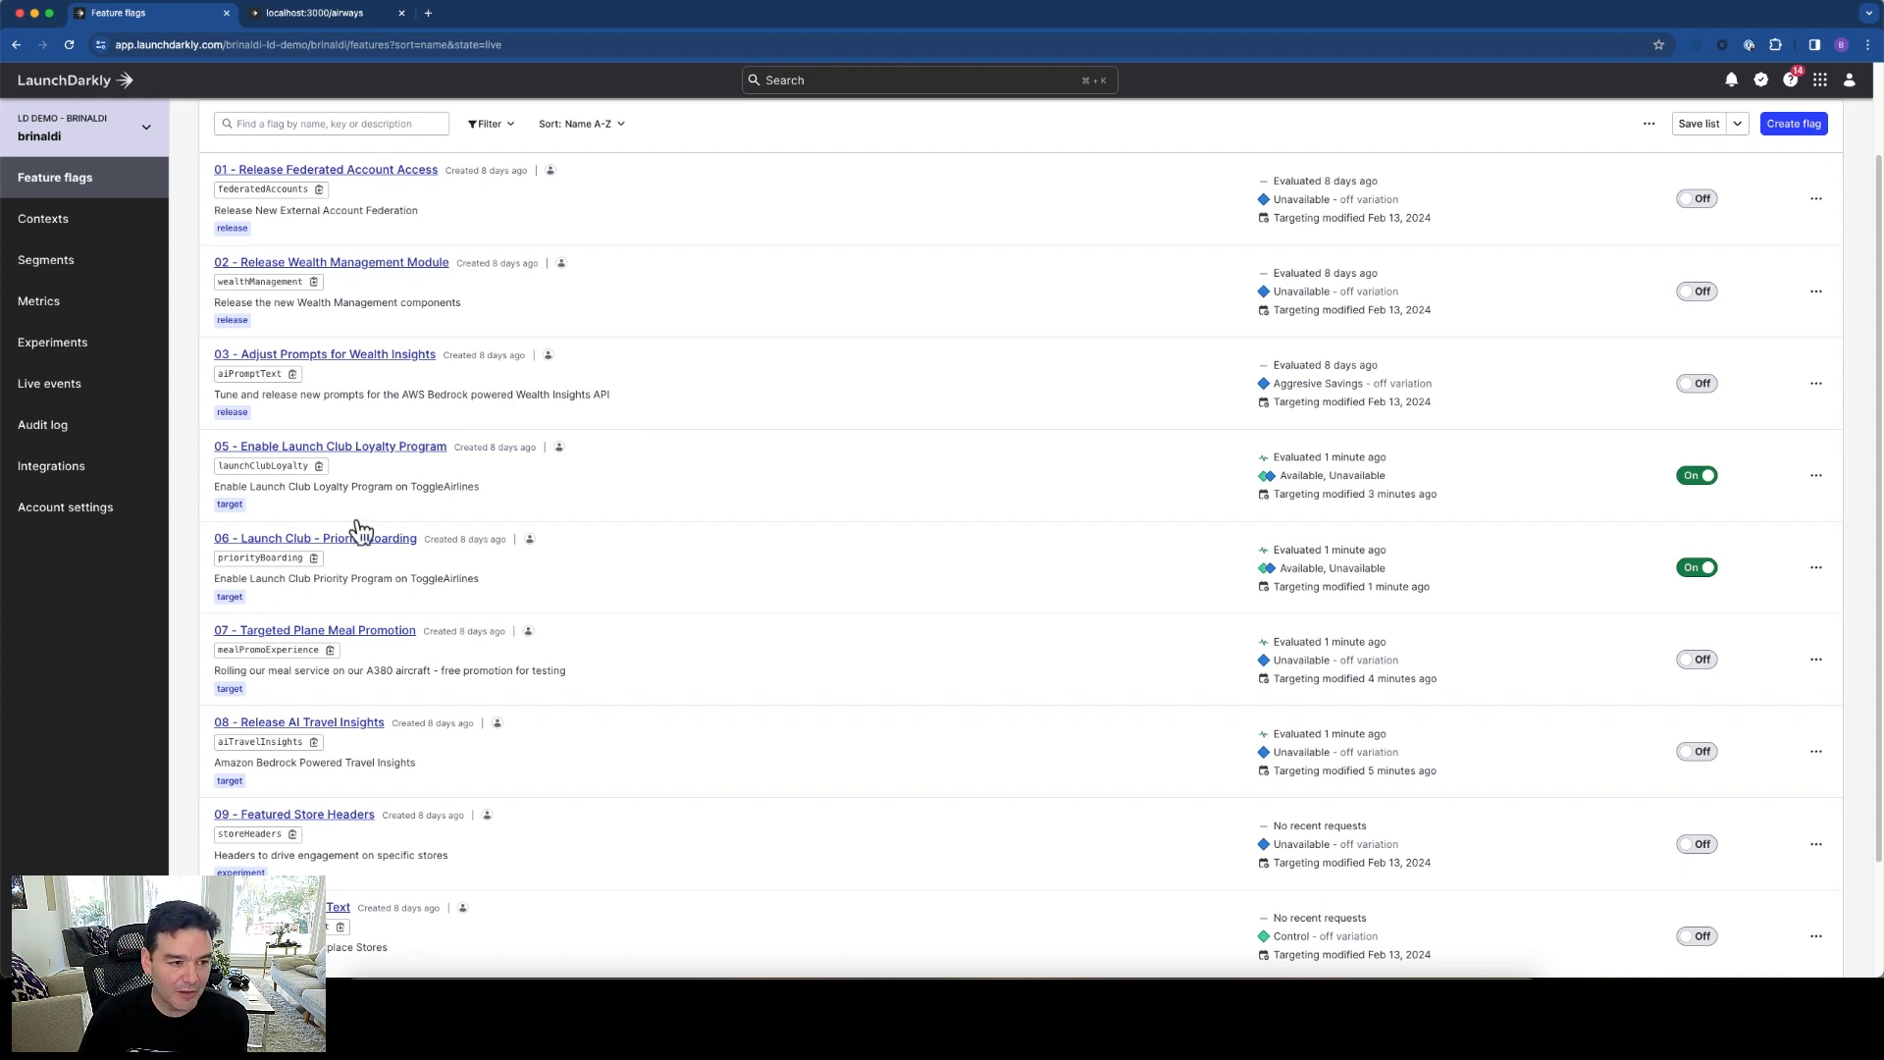
{"action": "left_click", "coordinate": [69, 223]}
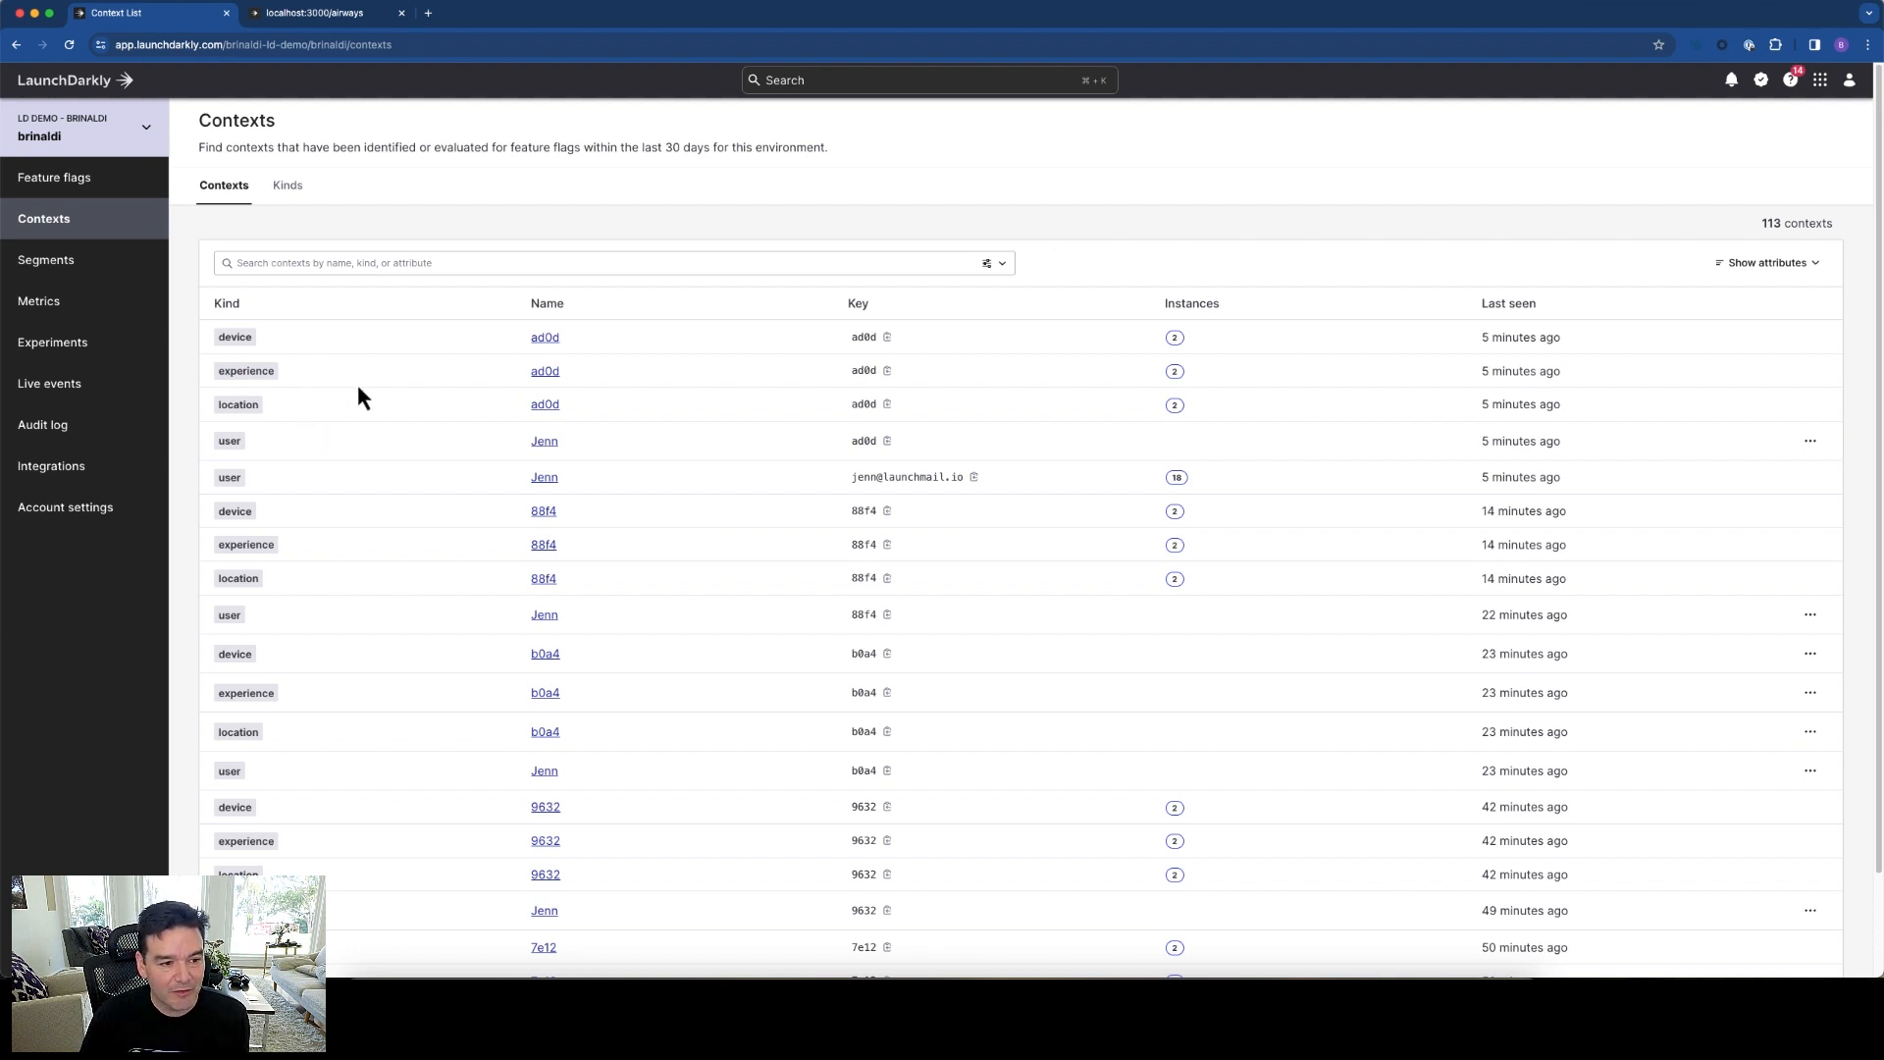
{"action": "left_click", "coordinate": [546, 372]}
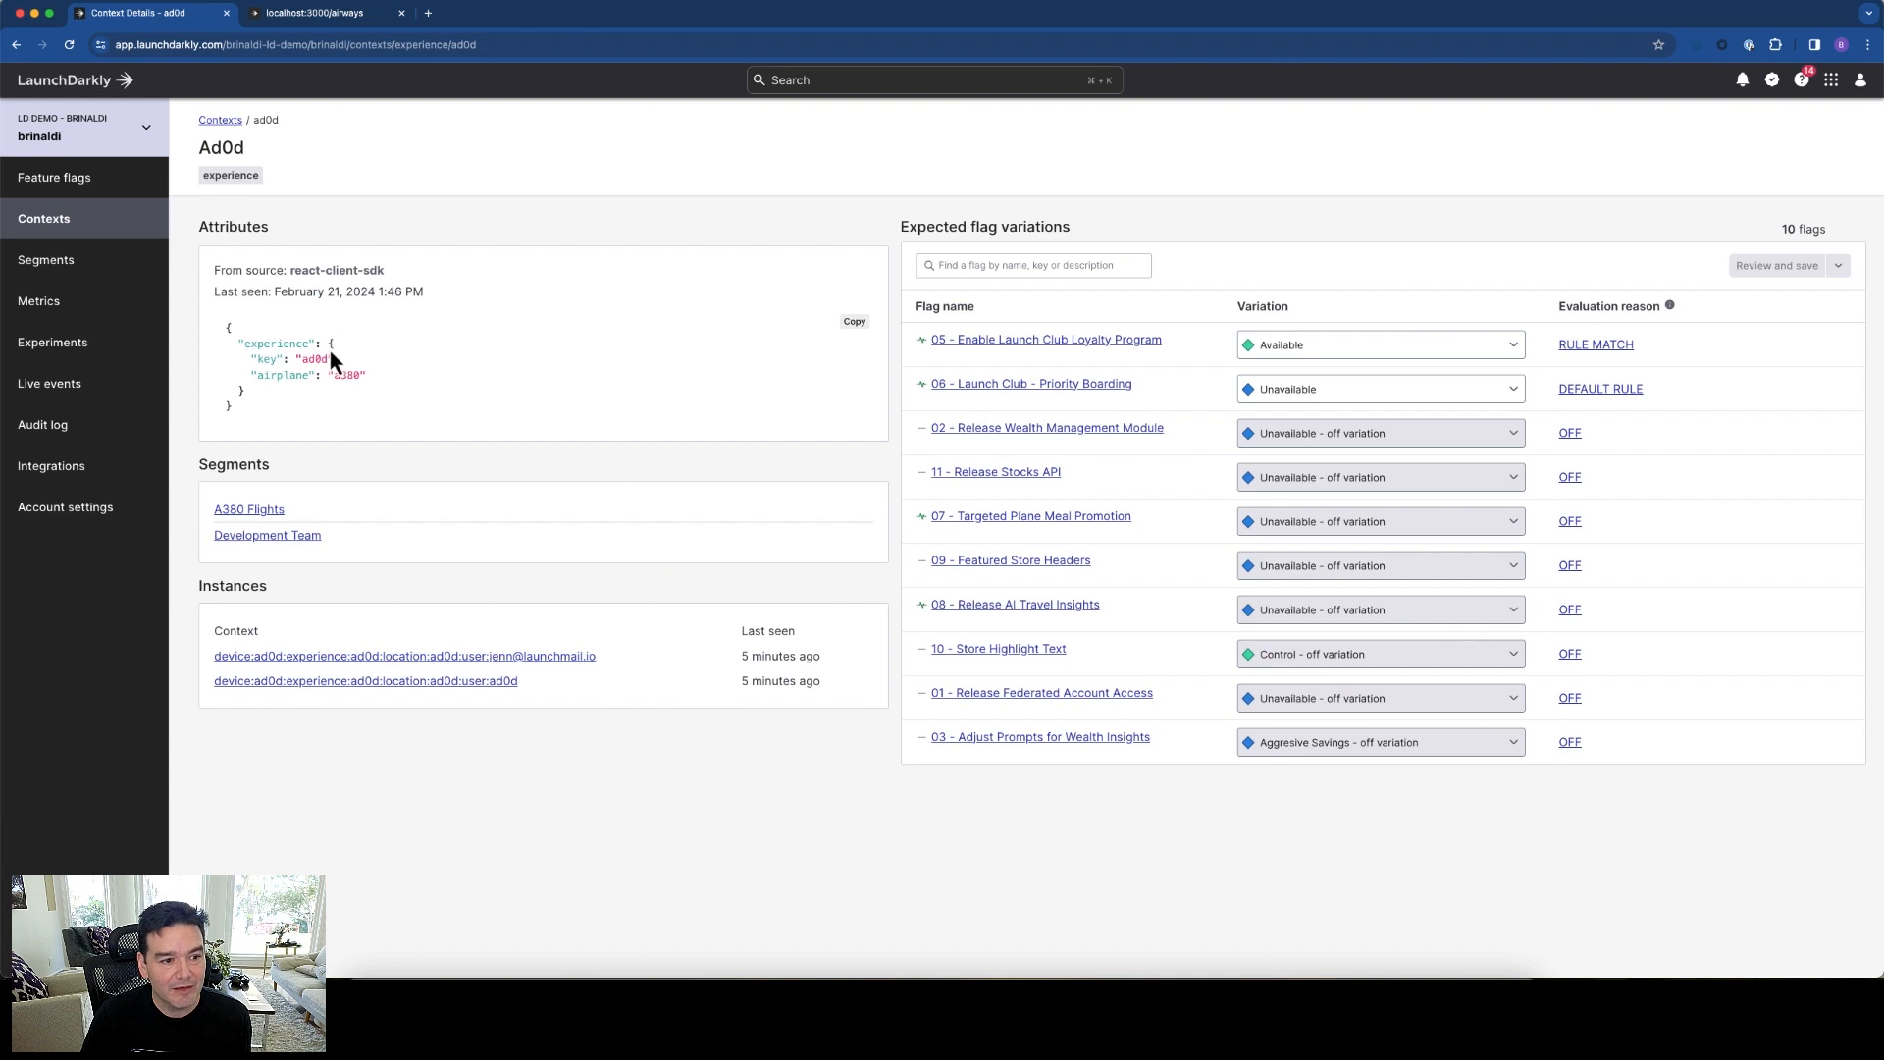
{"action": "left_click_drag", "start_coordinate": [368, 376], "coordinate": [248, 379]}
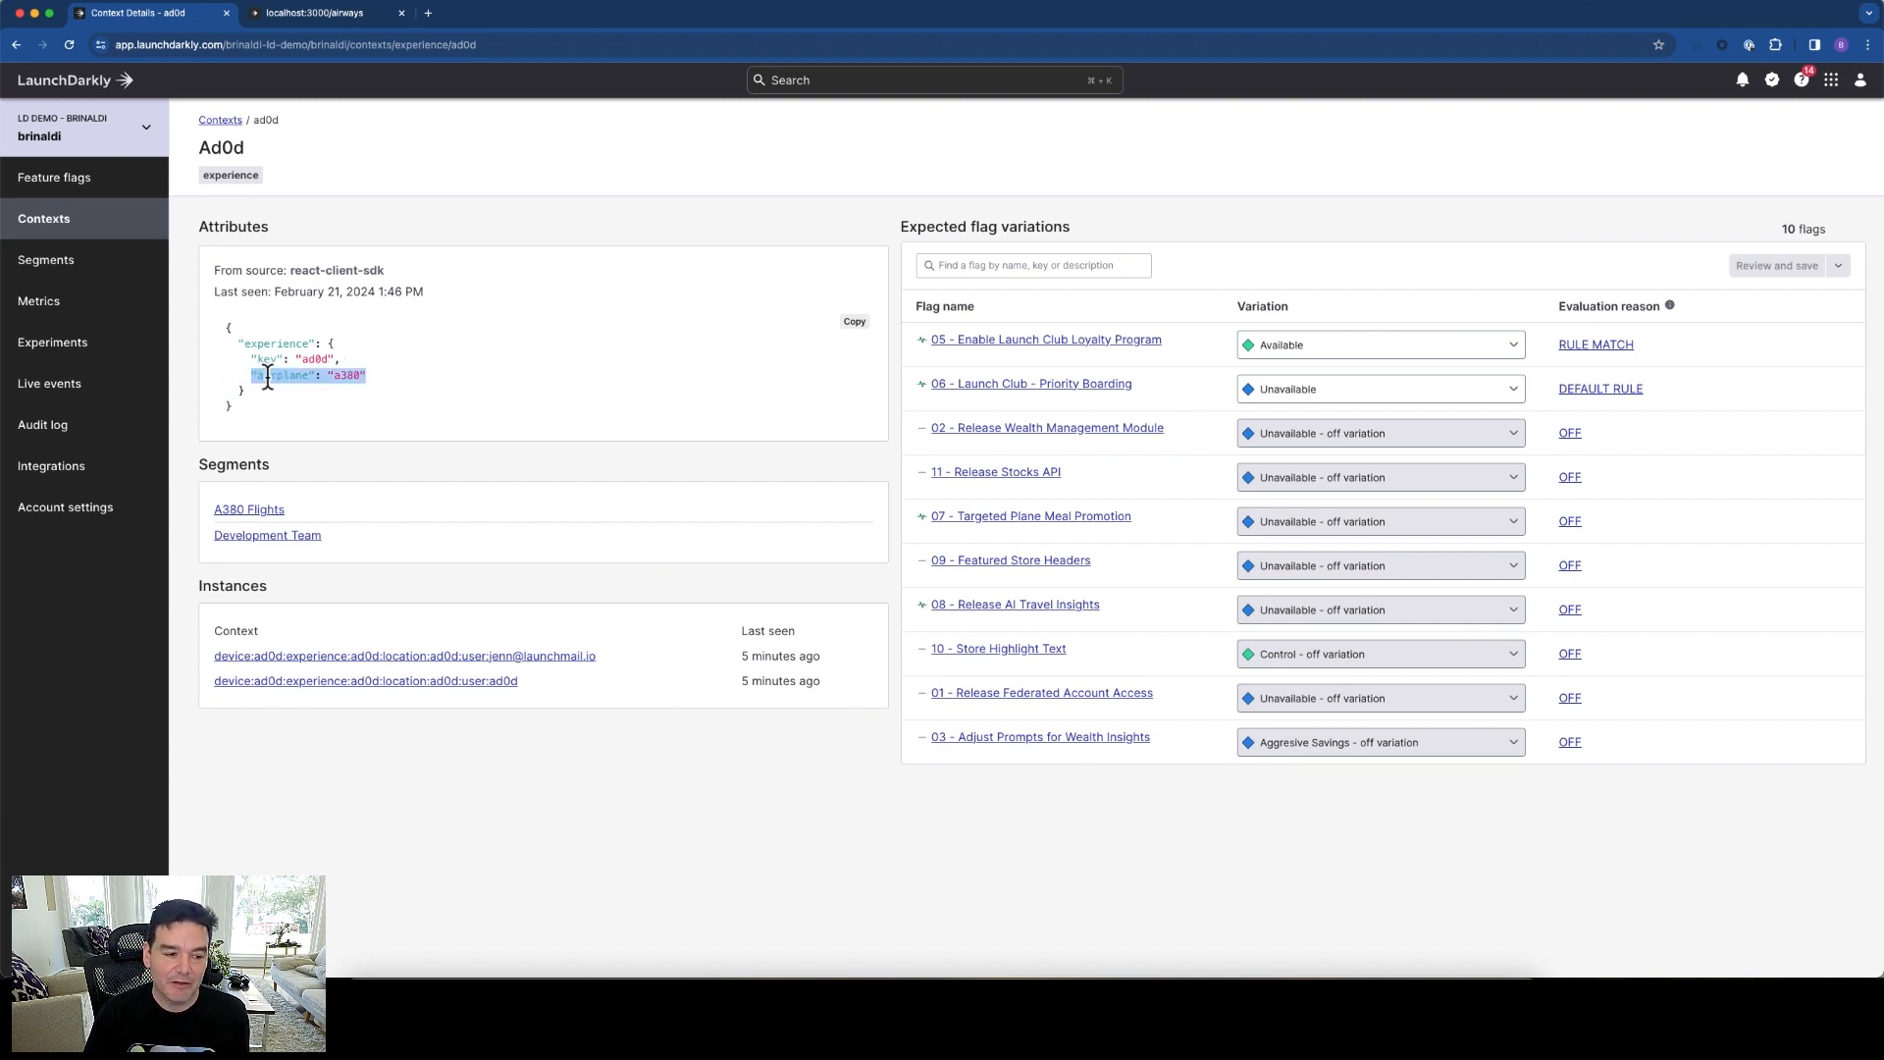
{"action": "left_click", "coordinate": [504, 338]}
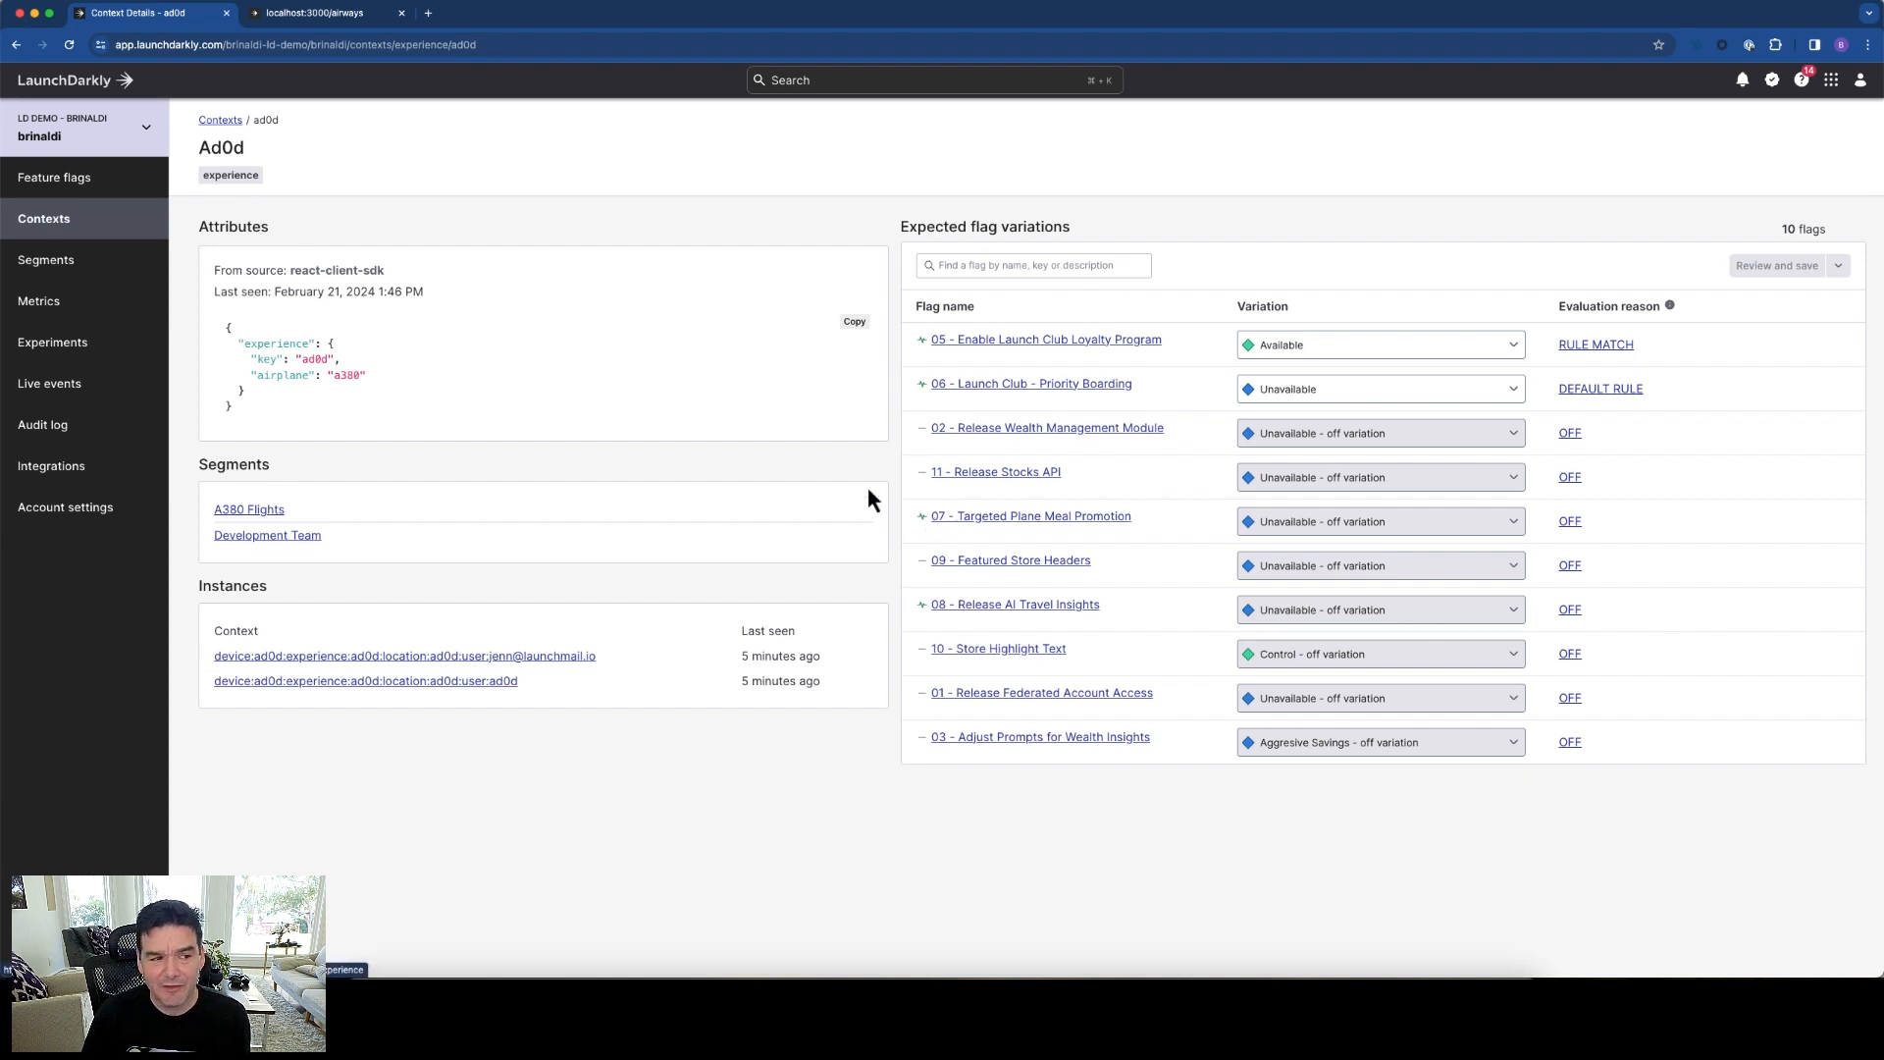
Open the "07 - Targeted Plane Meal Promotion" flag from the flag list and turn on its targeting.
{"action": "left_click", "coordinate": [99, 183]}
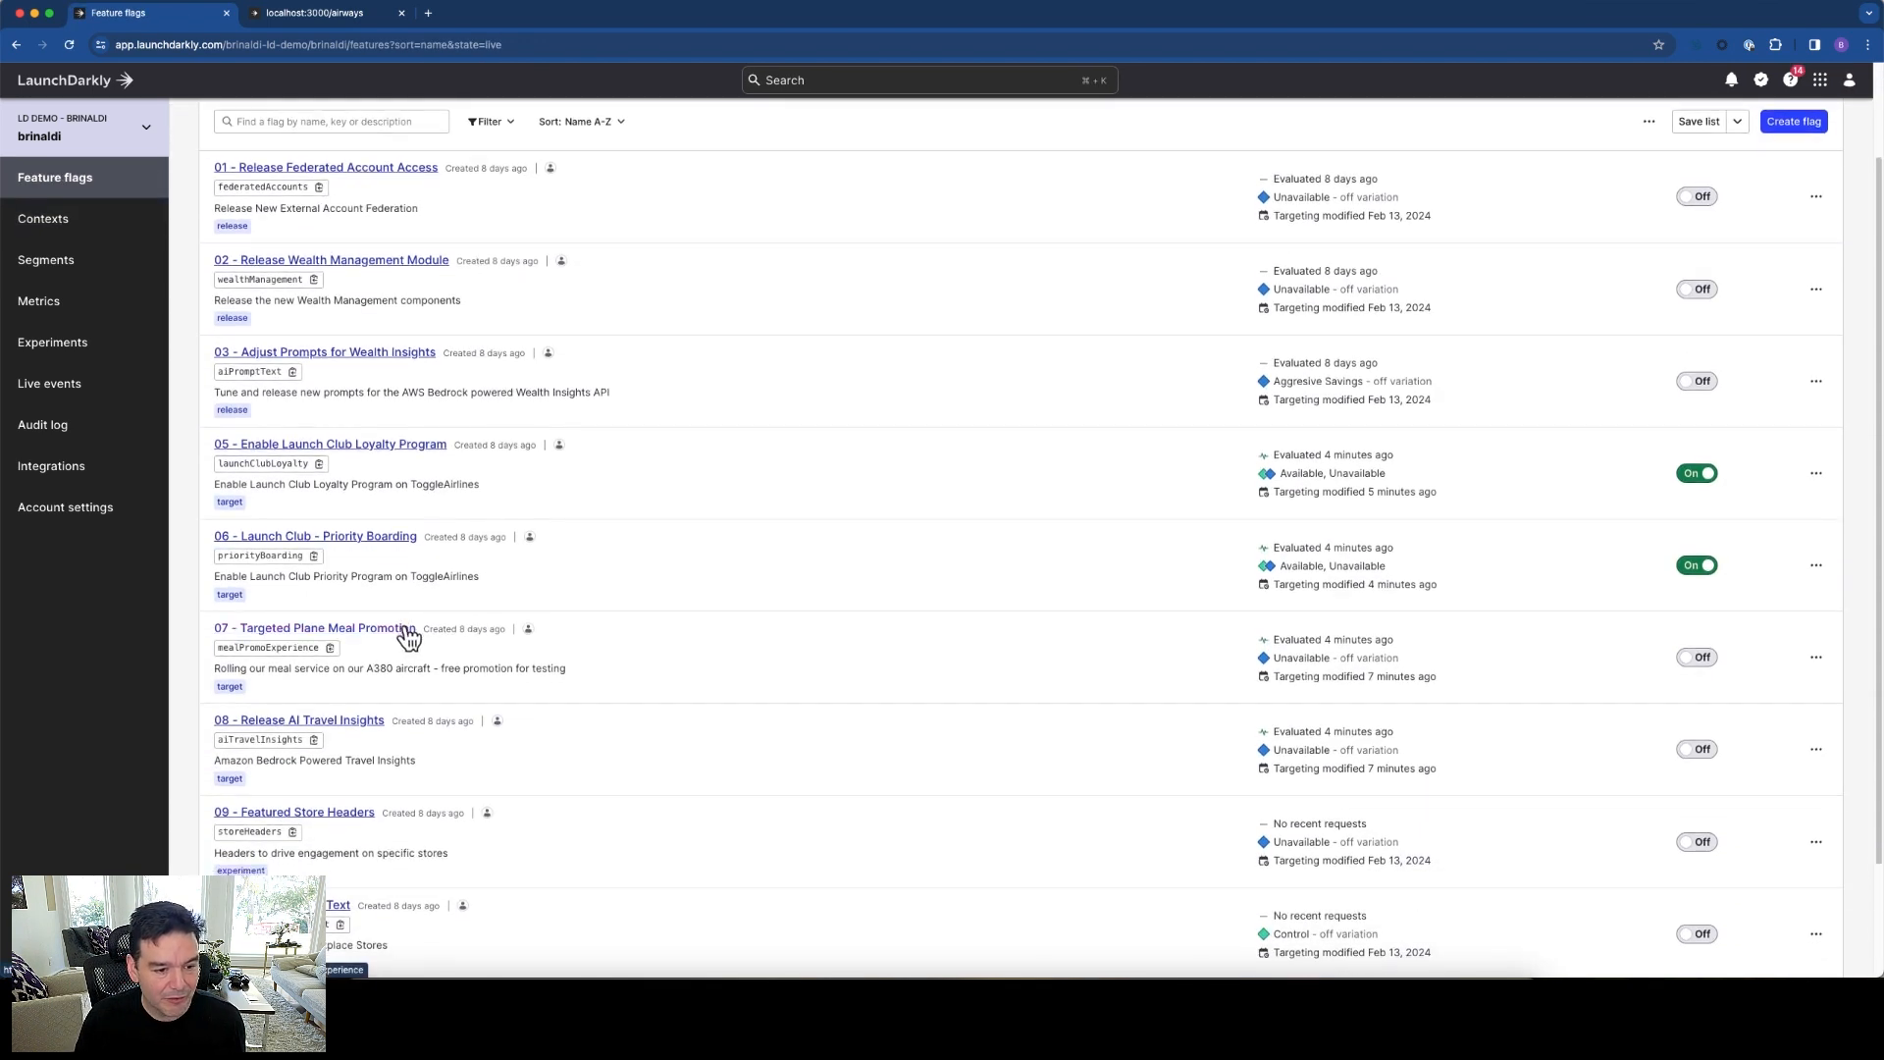
{"action": "left_click", "coordinate": [404, 626]}
{"action": "left_click", "coordinate": [219, 245]}
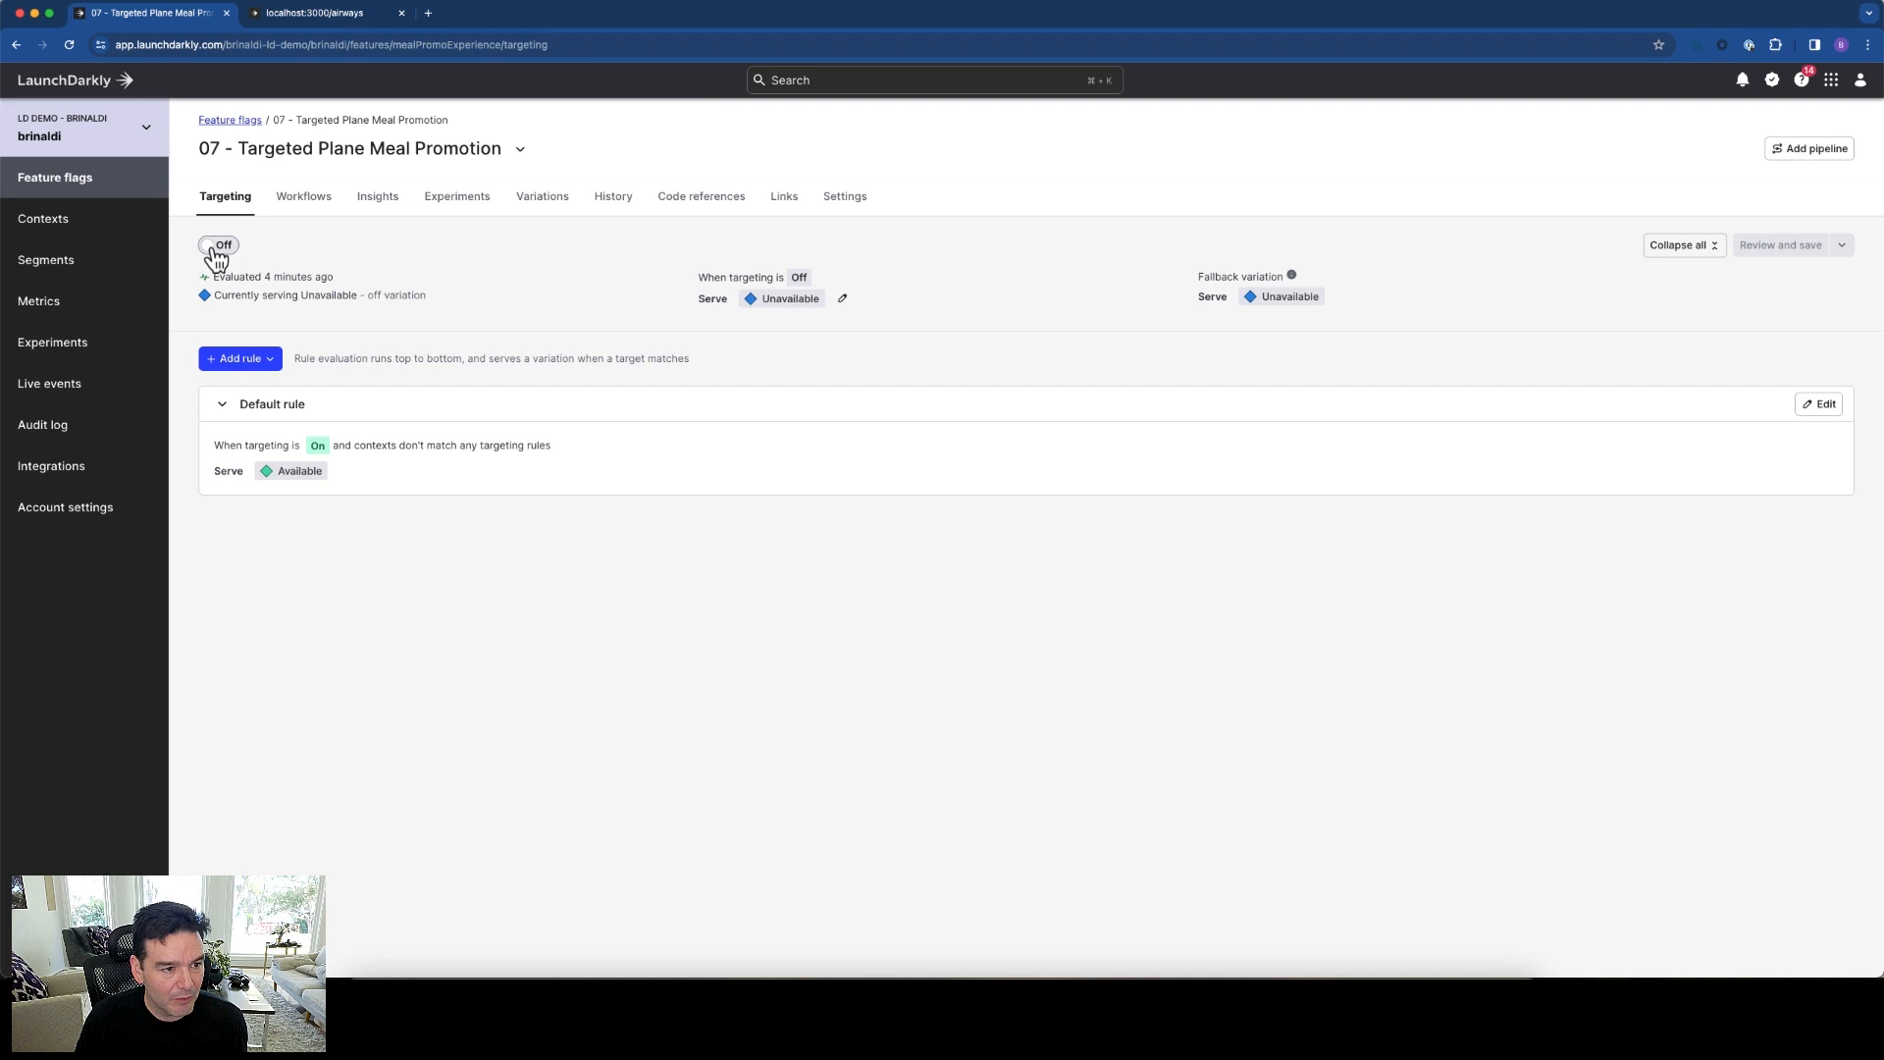
Add a segment targeting rule to the Targeted Plane Meal Promotion flag that serves Available to the A380 Flights segment.
{"action": "left_click", "coordinate": [256, 373]}
{"action": "left_click", "coordinate": [251, 406]}
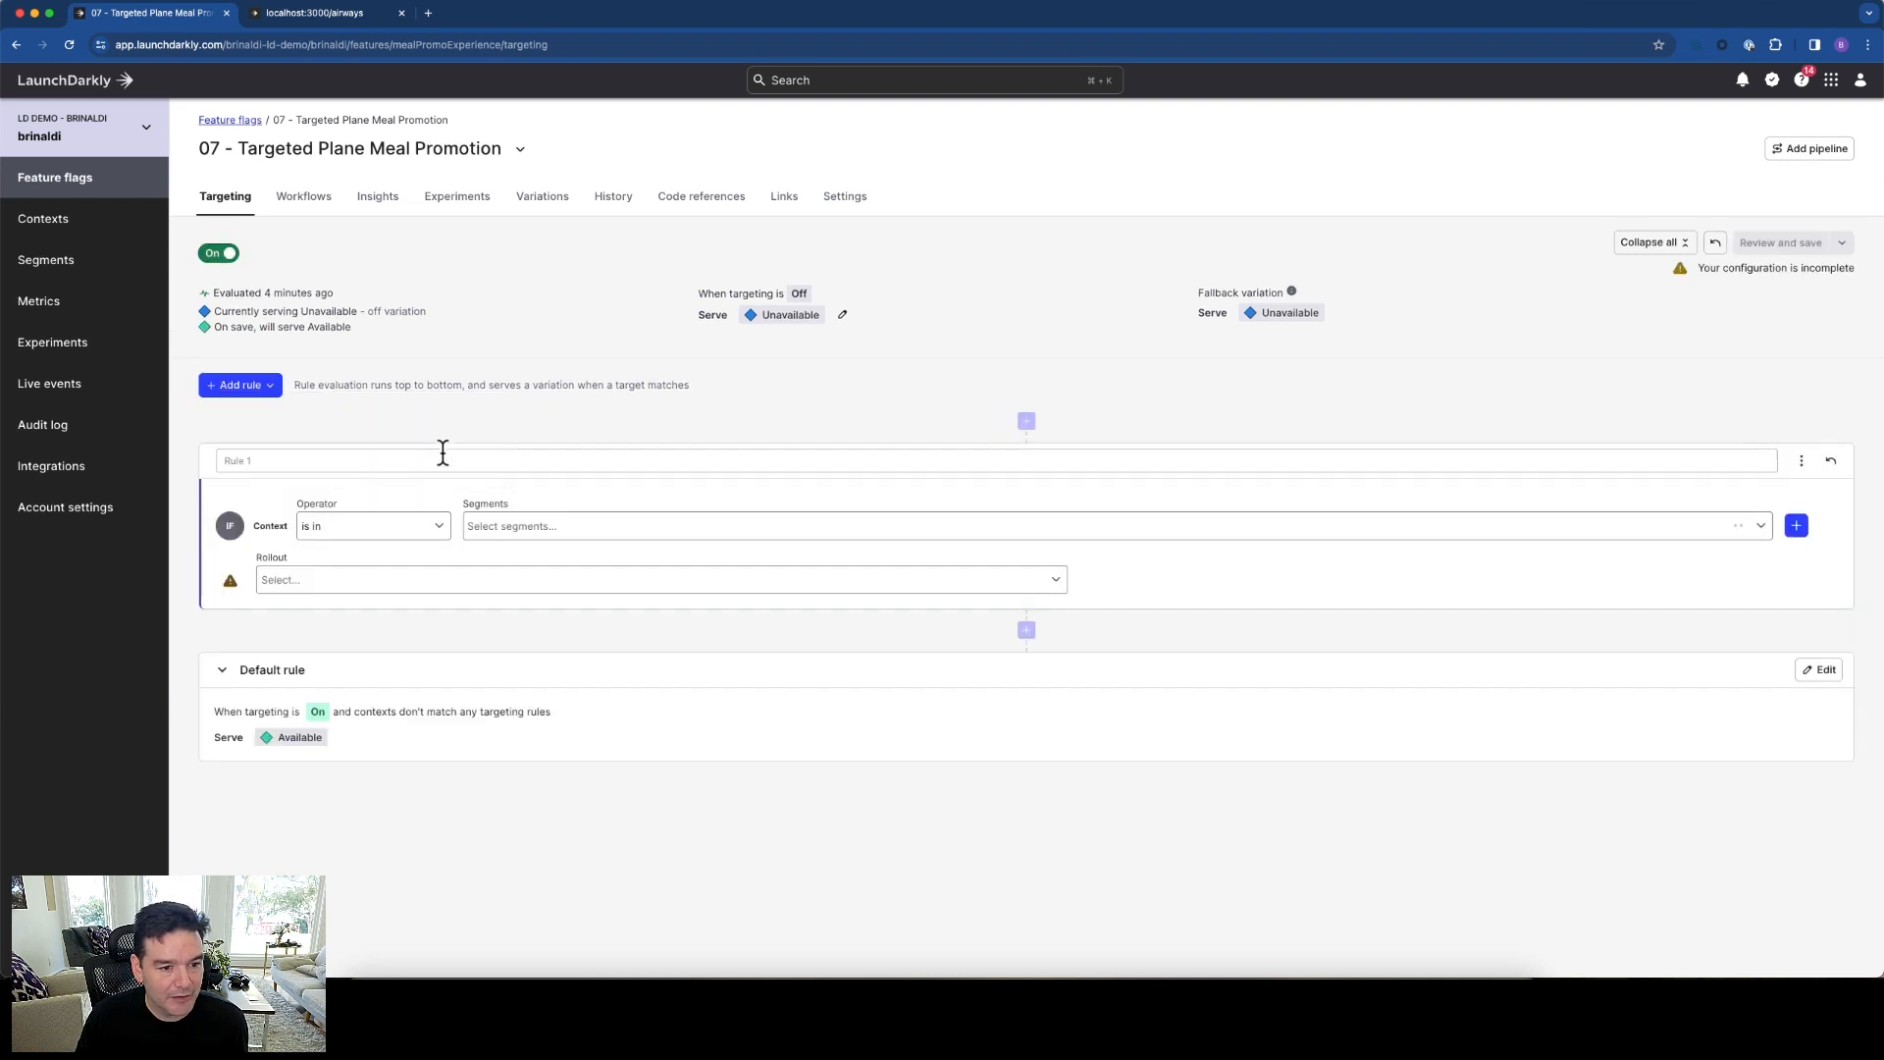
{"action": "left_click", "coordinate": [530, 530]}
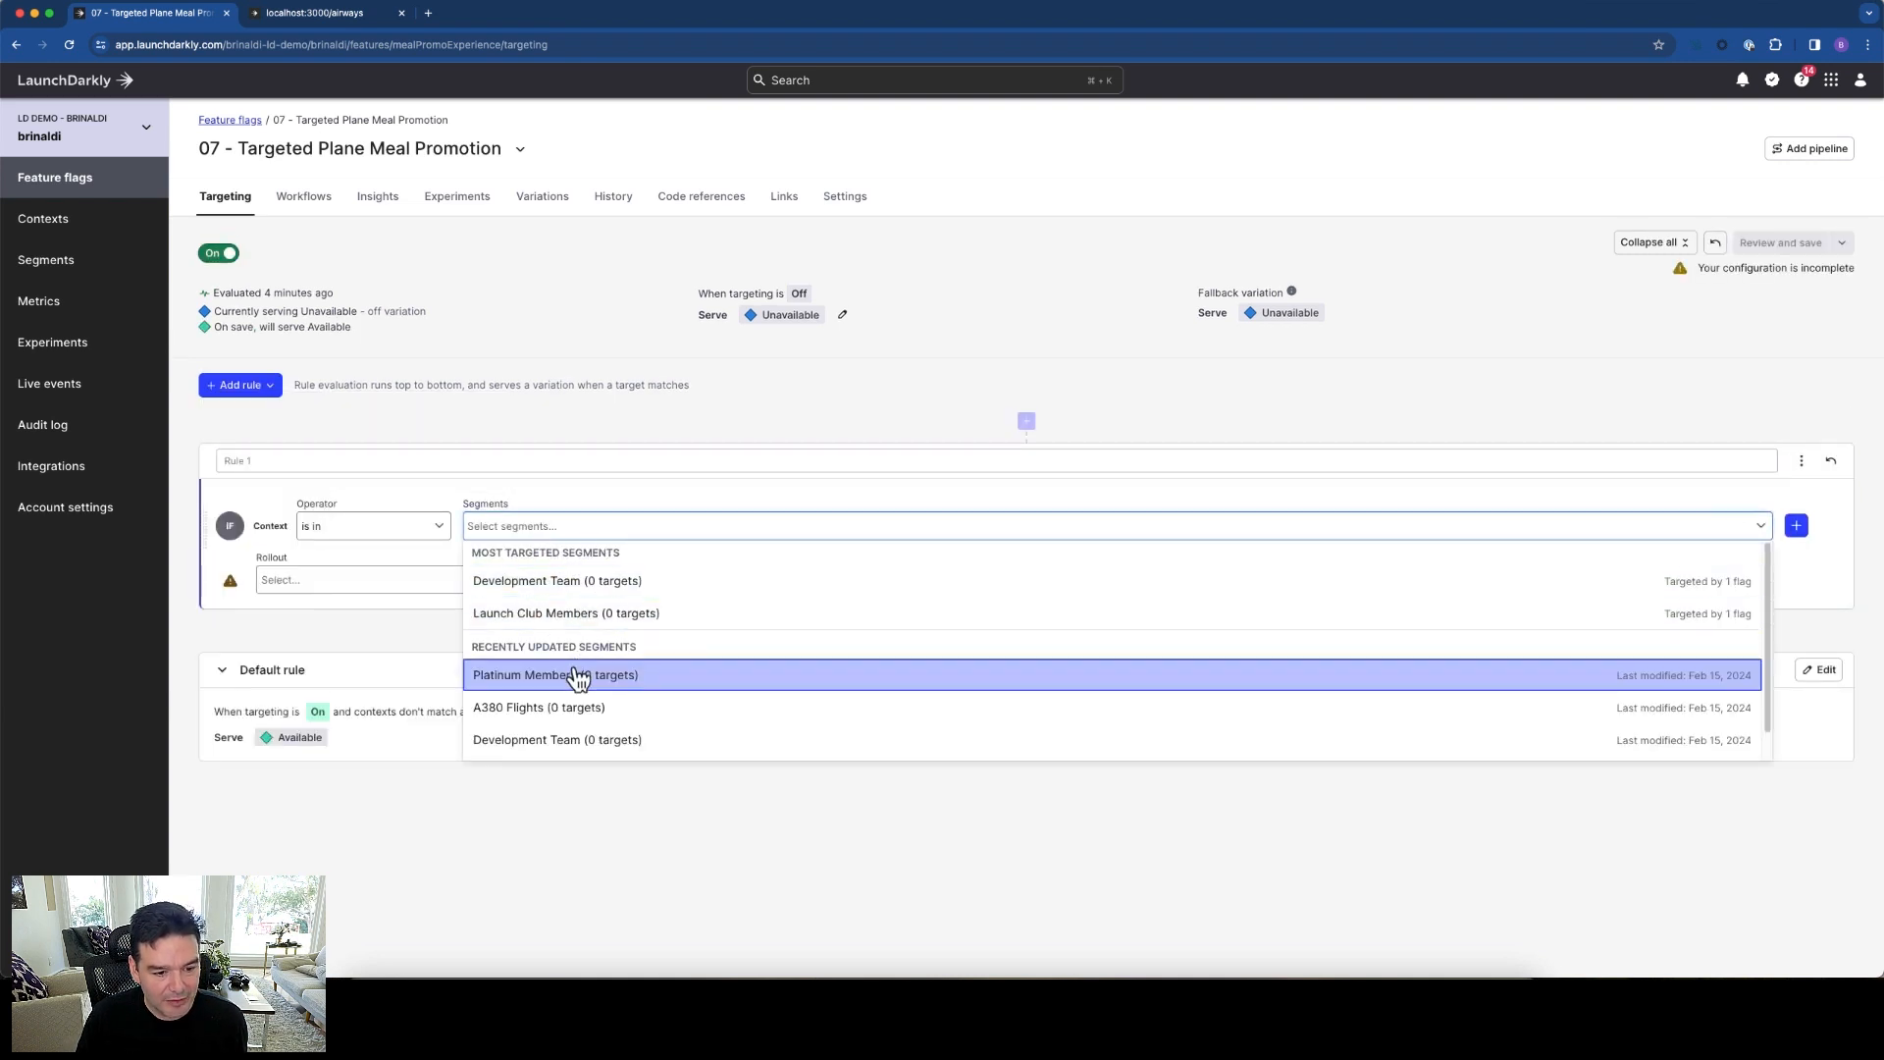
{"action": "left_click", "coordinate": [568, 708]}
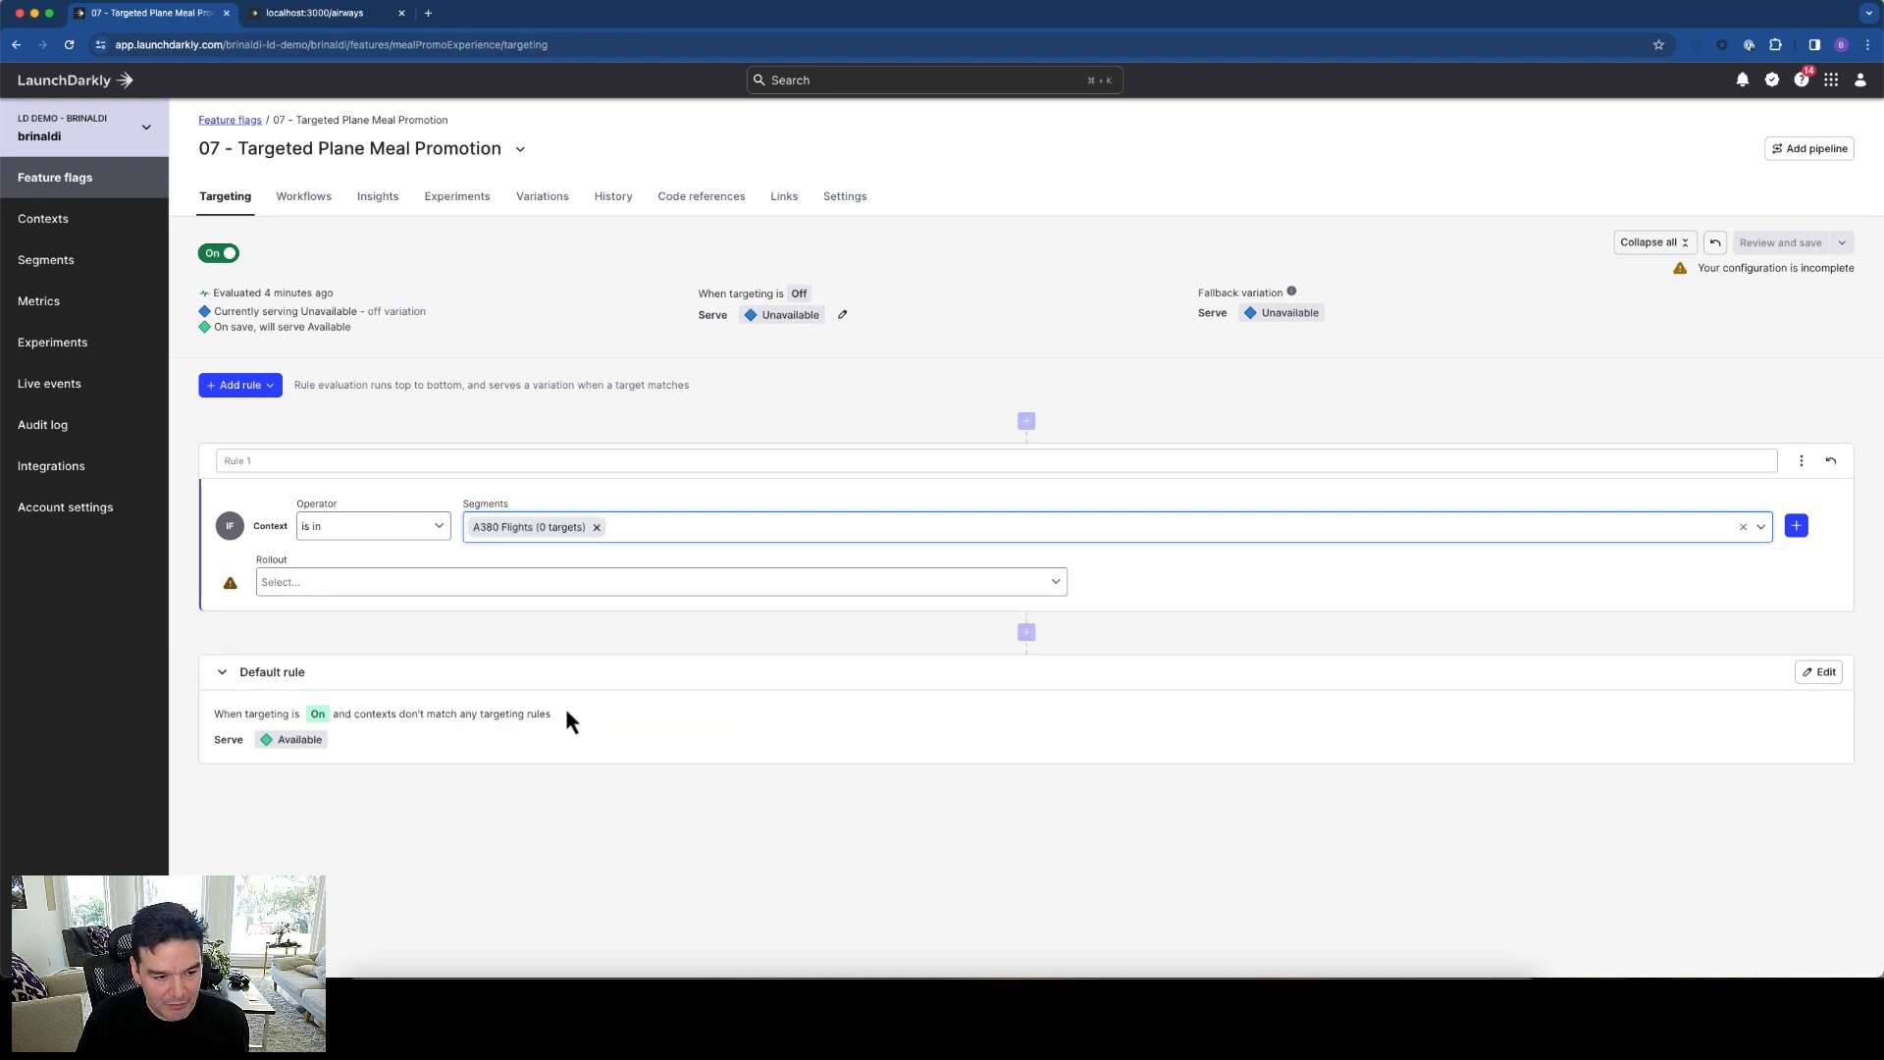
{"action": "left_click", "coordinate": [421, 589]}
{"action": "left_click", "coordinate": [422, 624]}
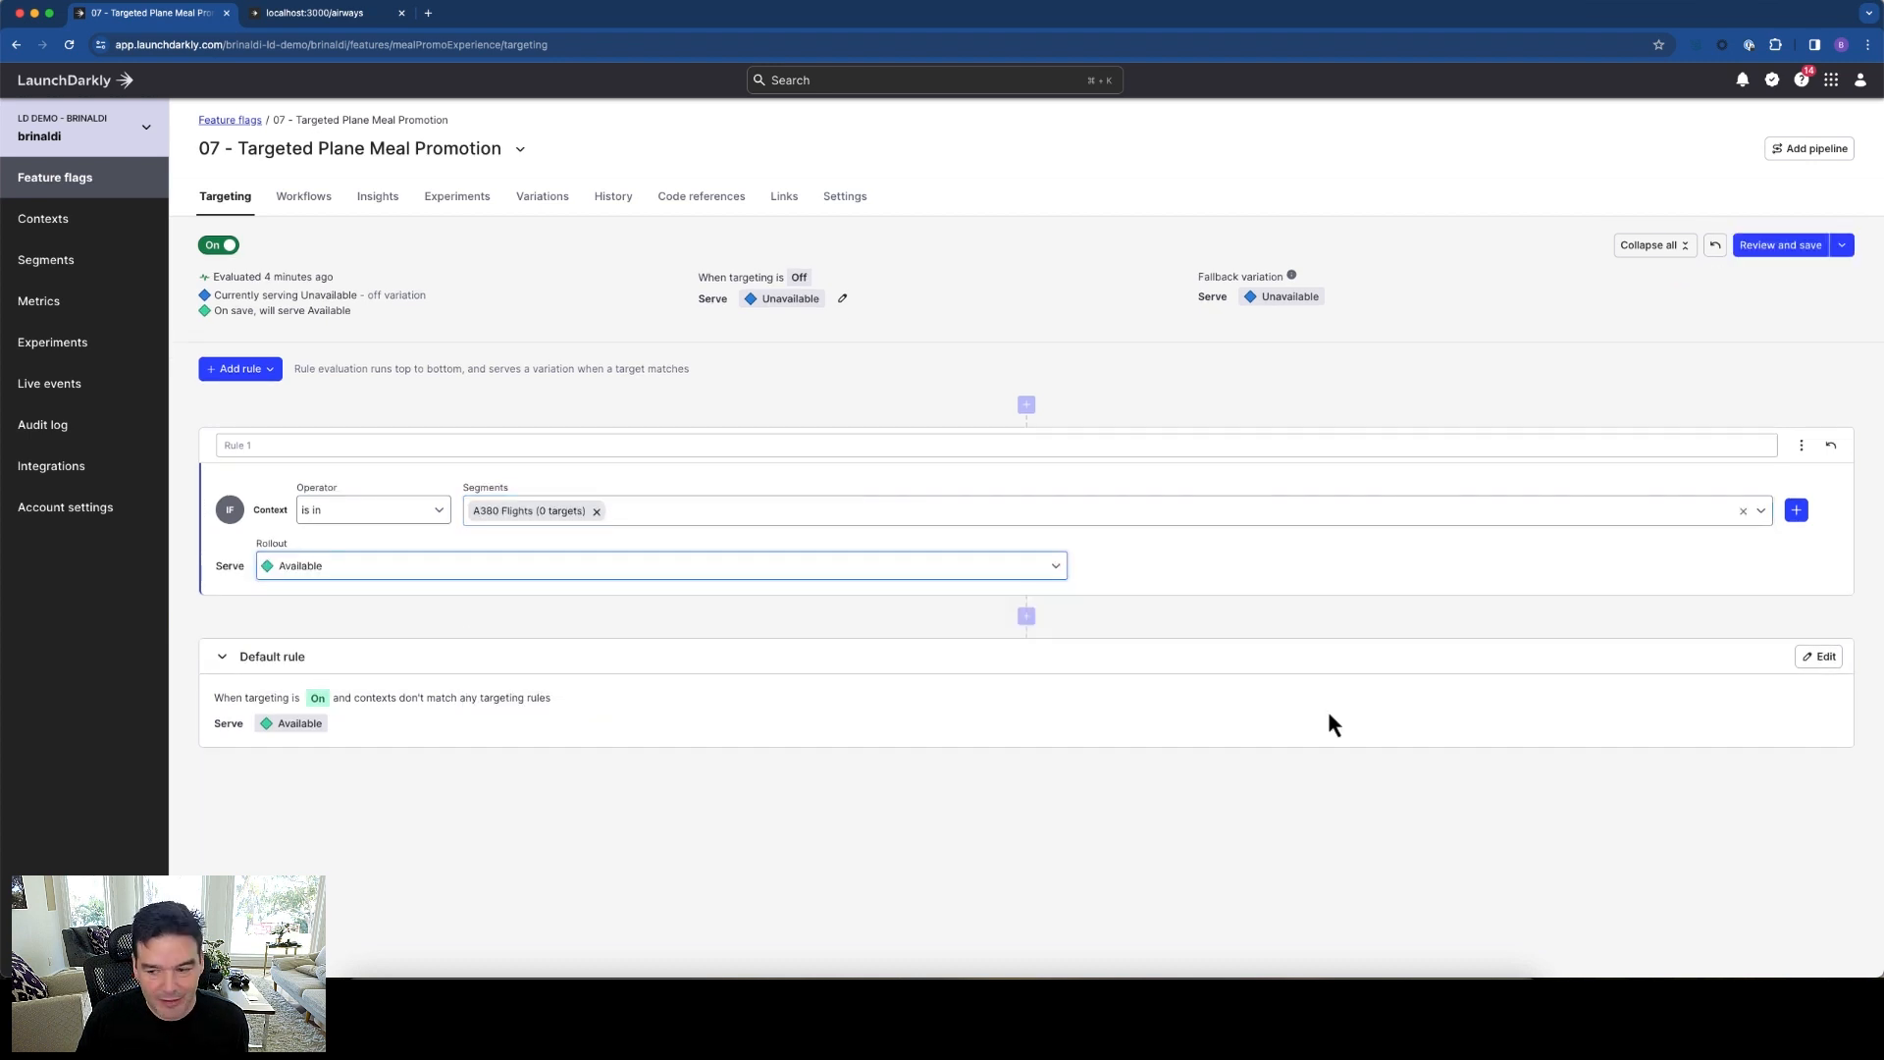
Set the Targeted Plane Meal Promotion flag's default rule to serve Unavailable and save the flag changes.
{"action": "left_click", "coordinate": [1810, 657]}
{"action": "left_click", "coordinate": [868, 749]}
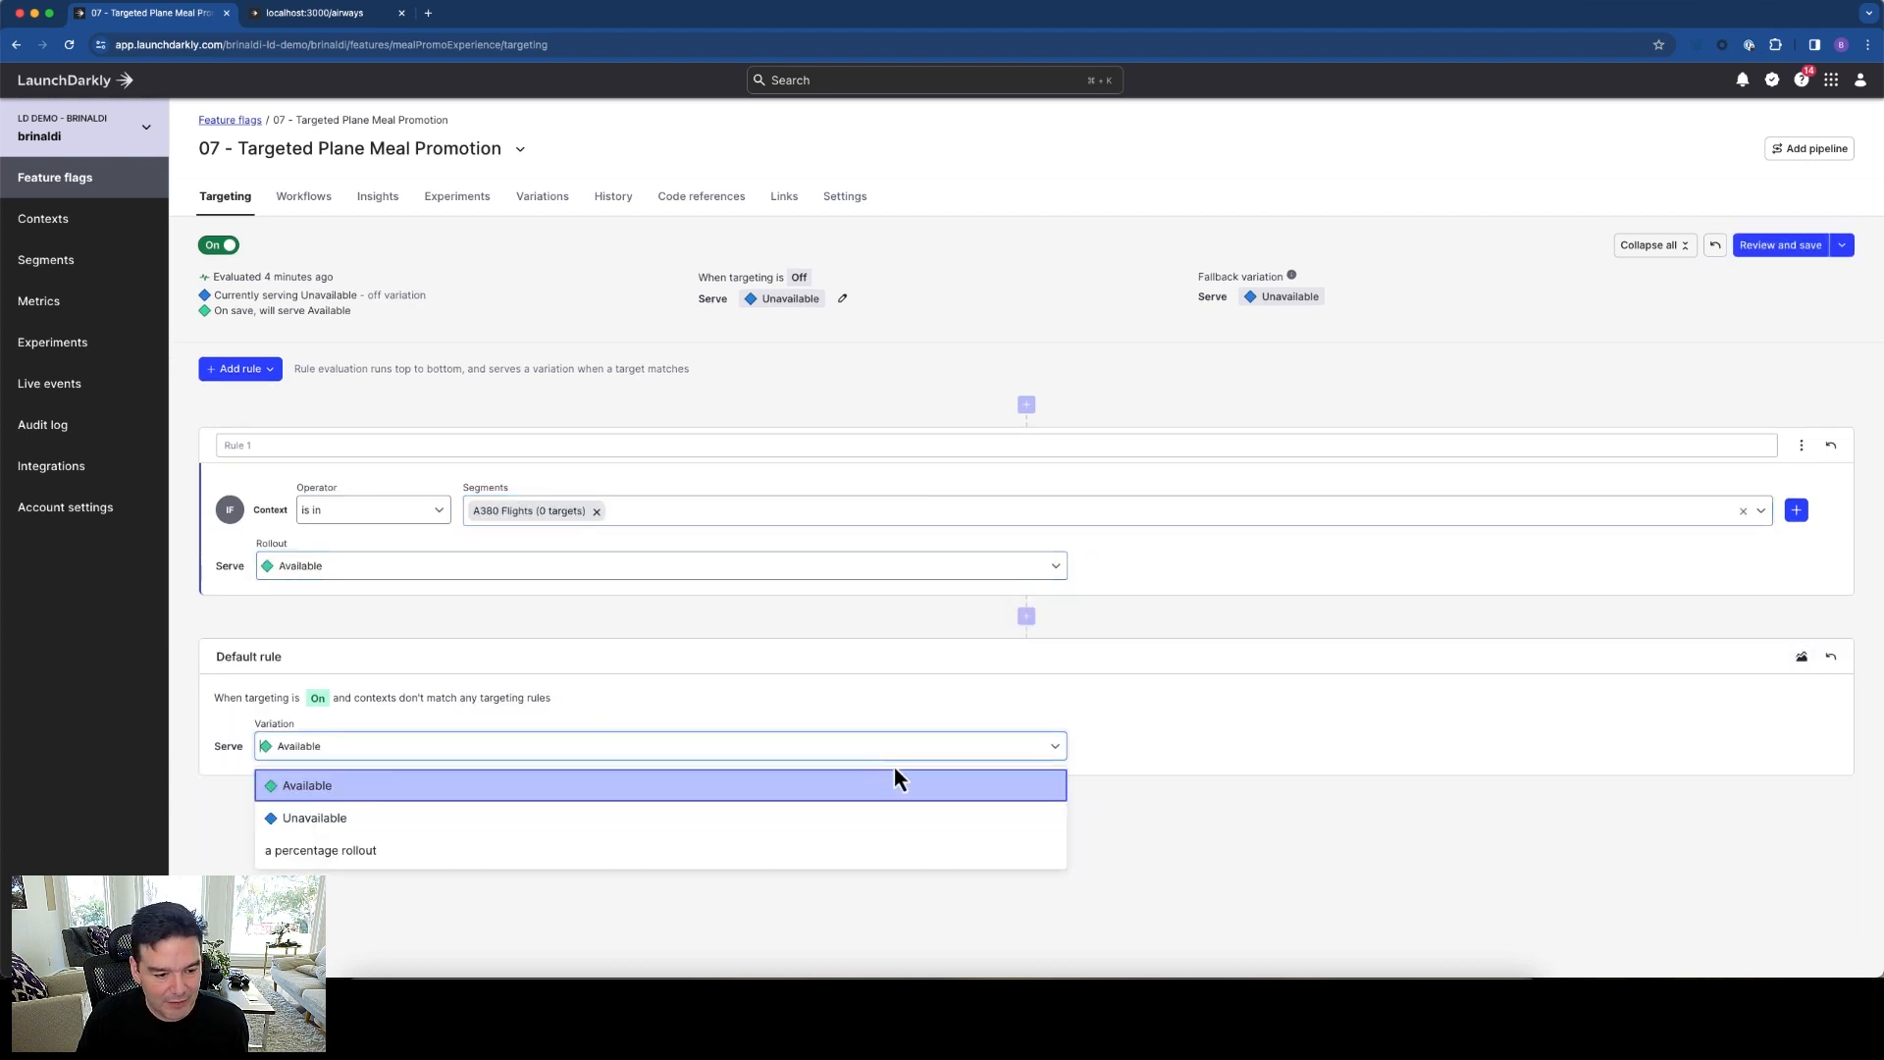
{"action": "left_click", "coordinate": [633, 818]}
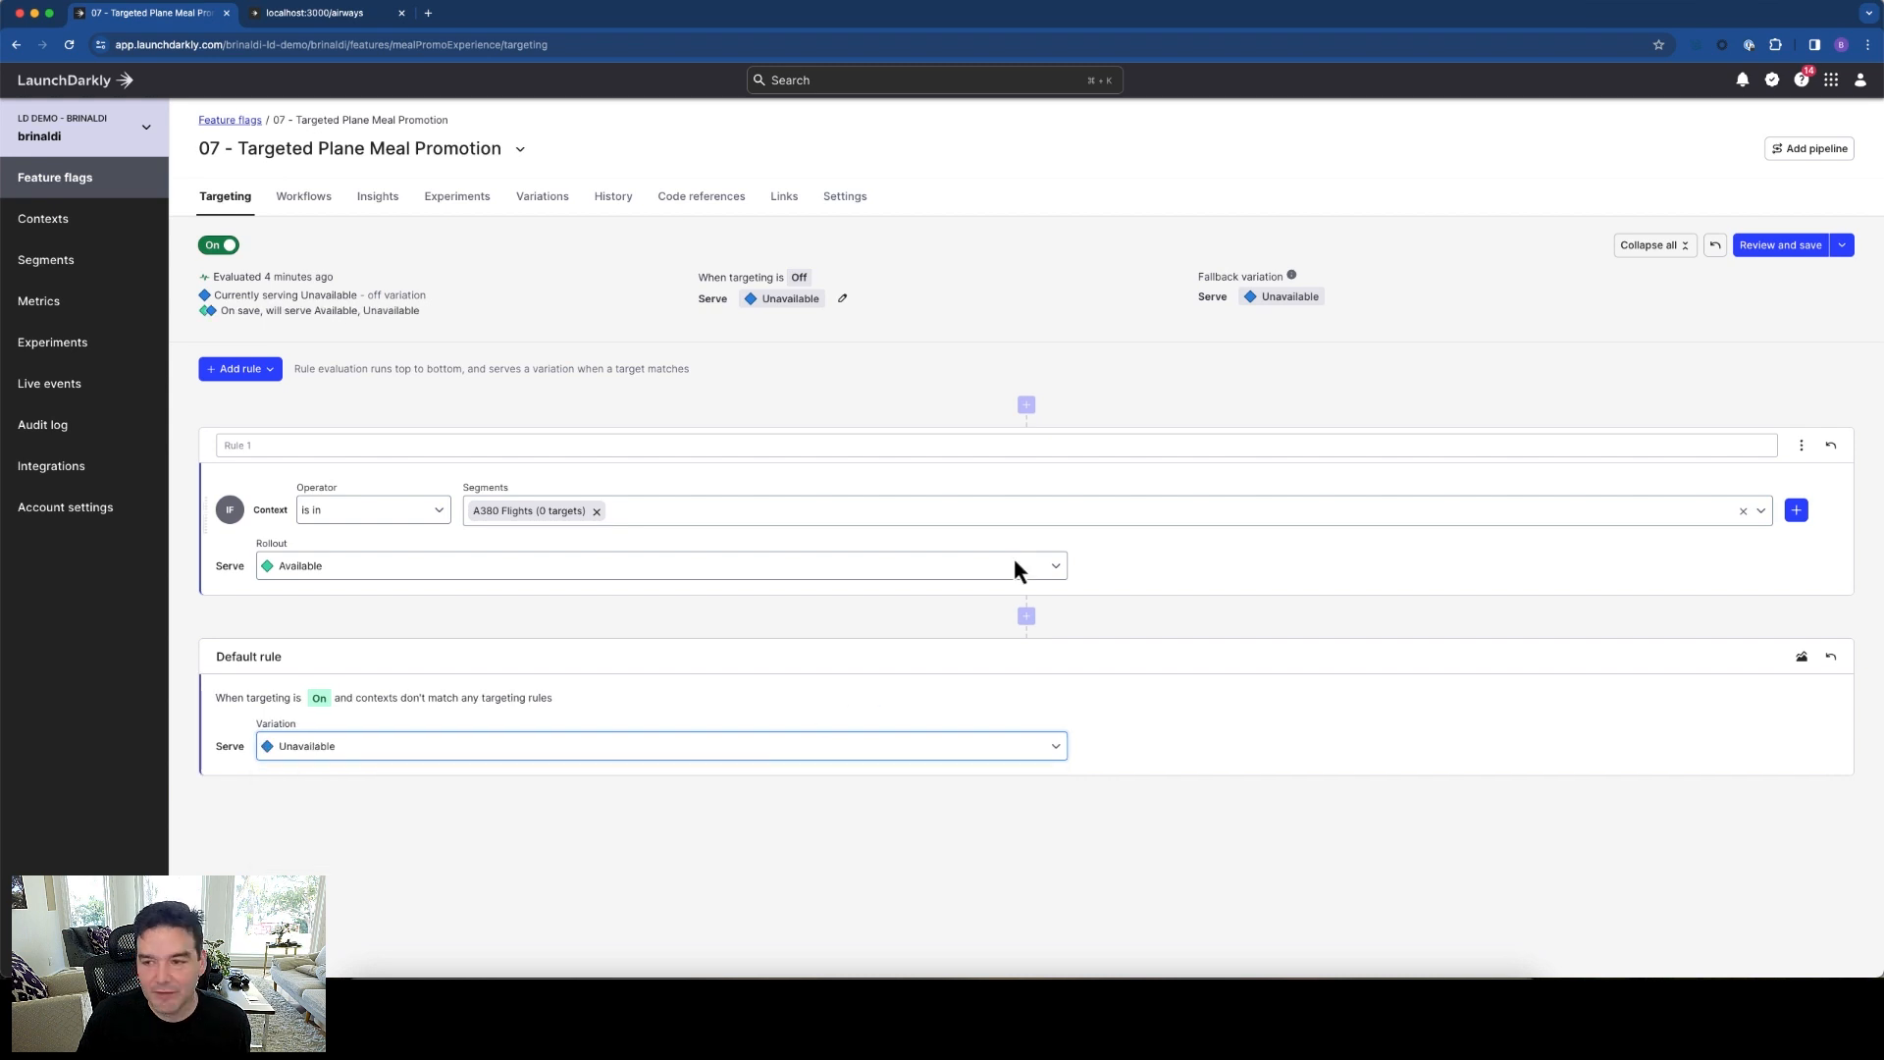
{"action": "left_click", "coordinate": [1780, 246]}
{"action": "left_click", "coordinate": [1121, 725]}
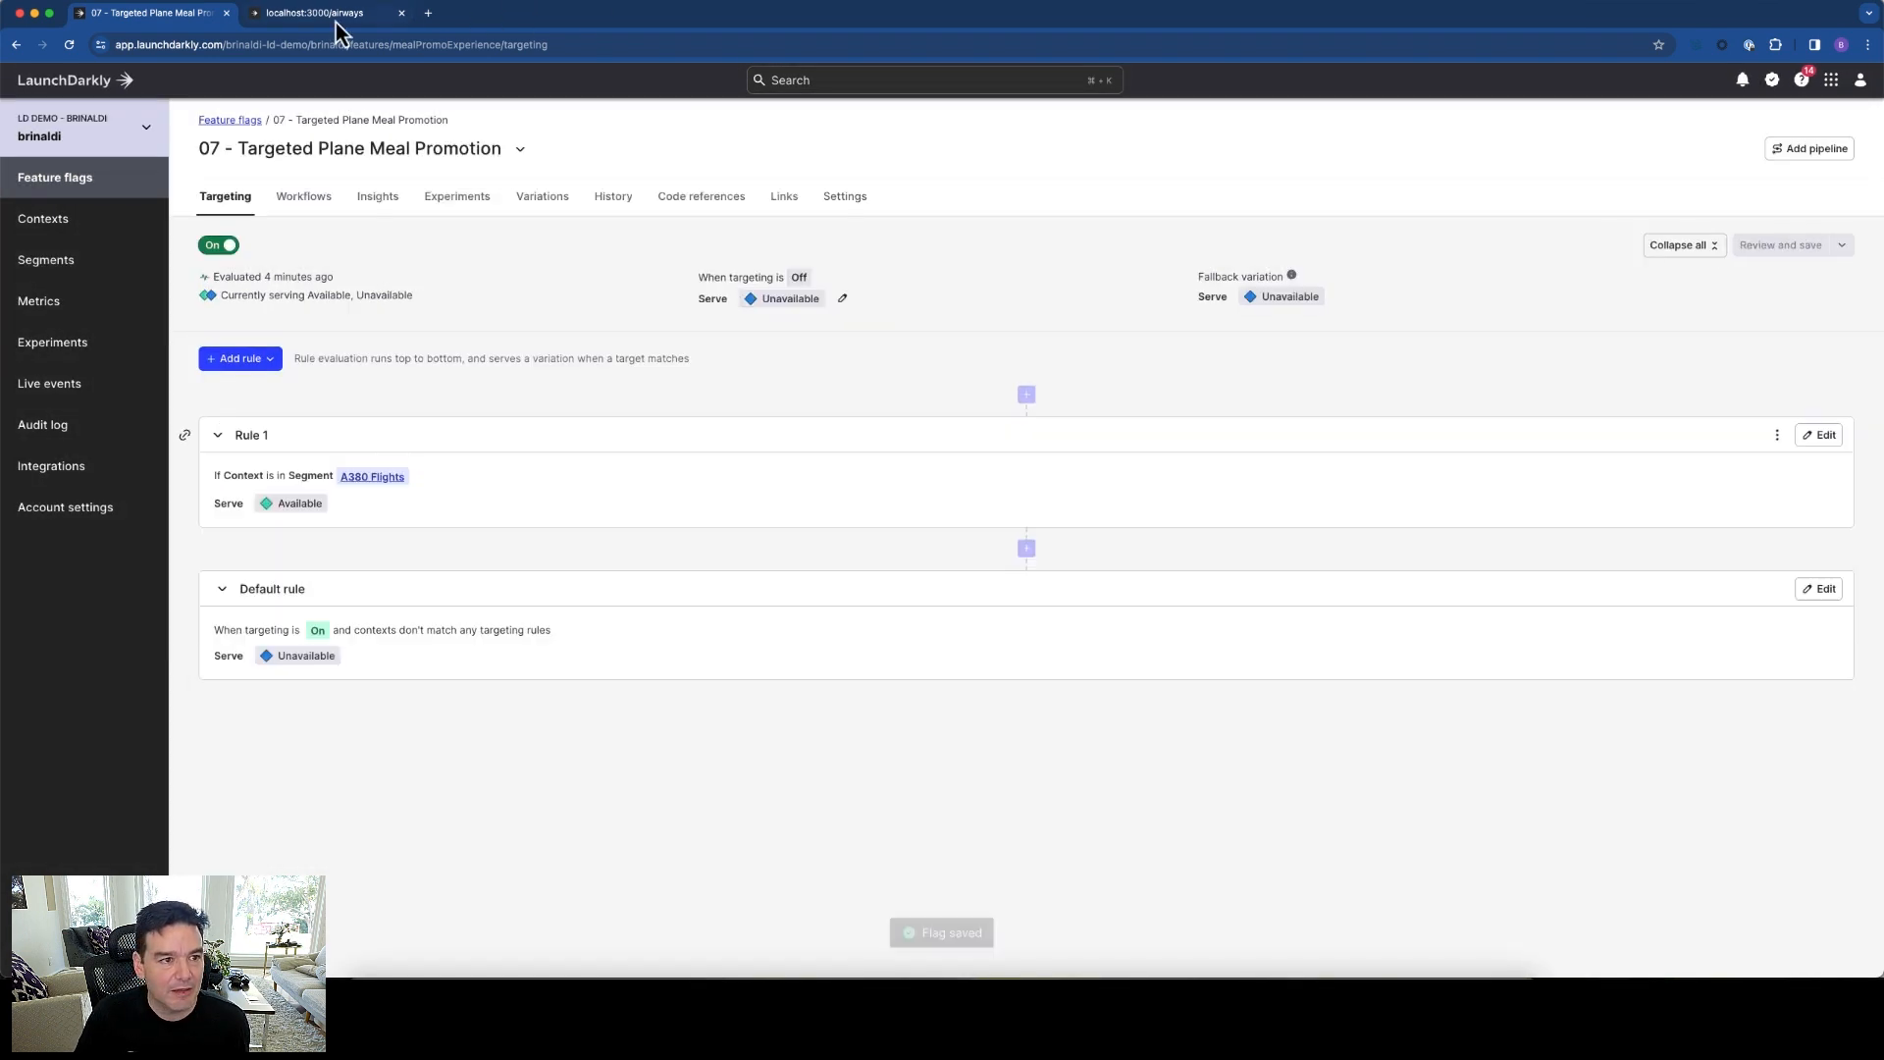
Switch to the Launch Airways site and inspect the booked flights for the A380 meal promotion.
{"action": "left_click", "coordinate": [334, 21]}
{"action": "left_click", "coordinate": [321, 101]}
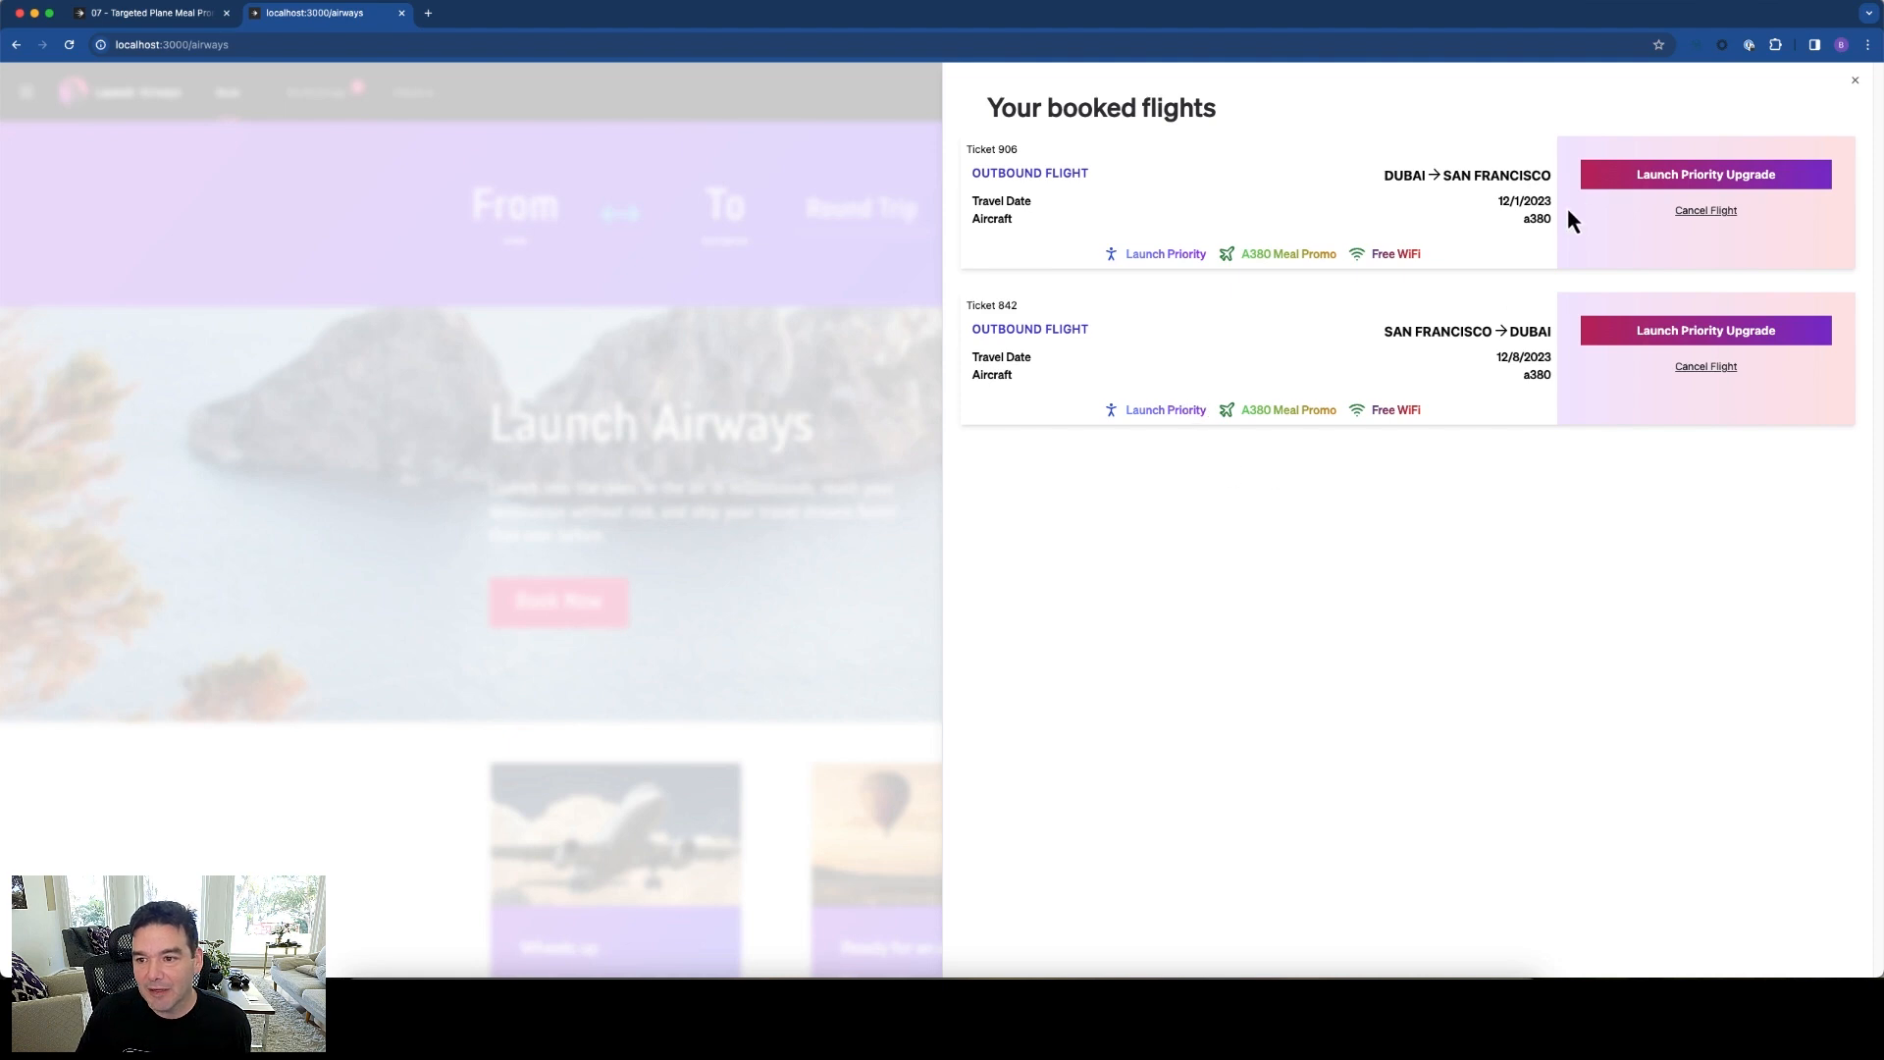
{"action": "left_click", "coordinate": [1544, 386]}
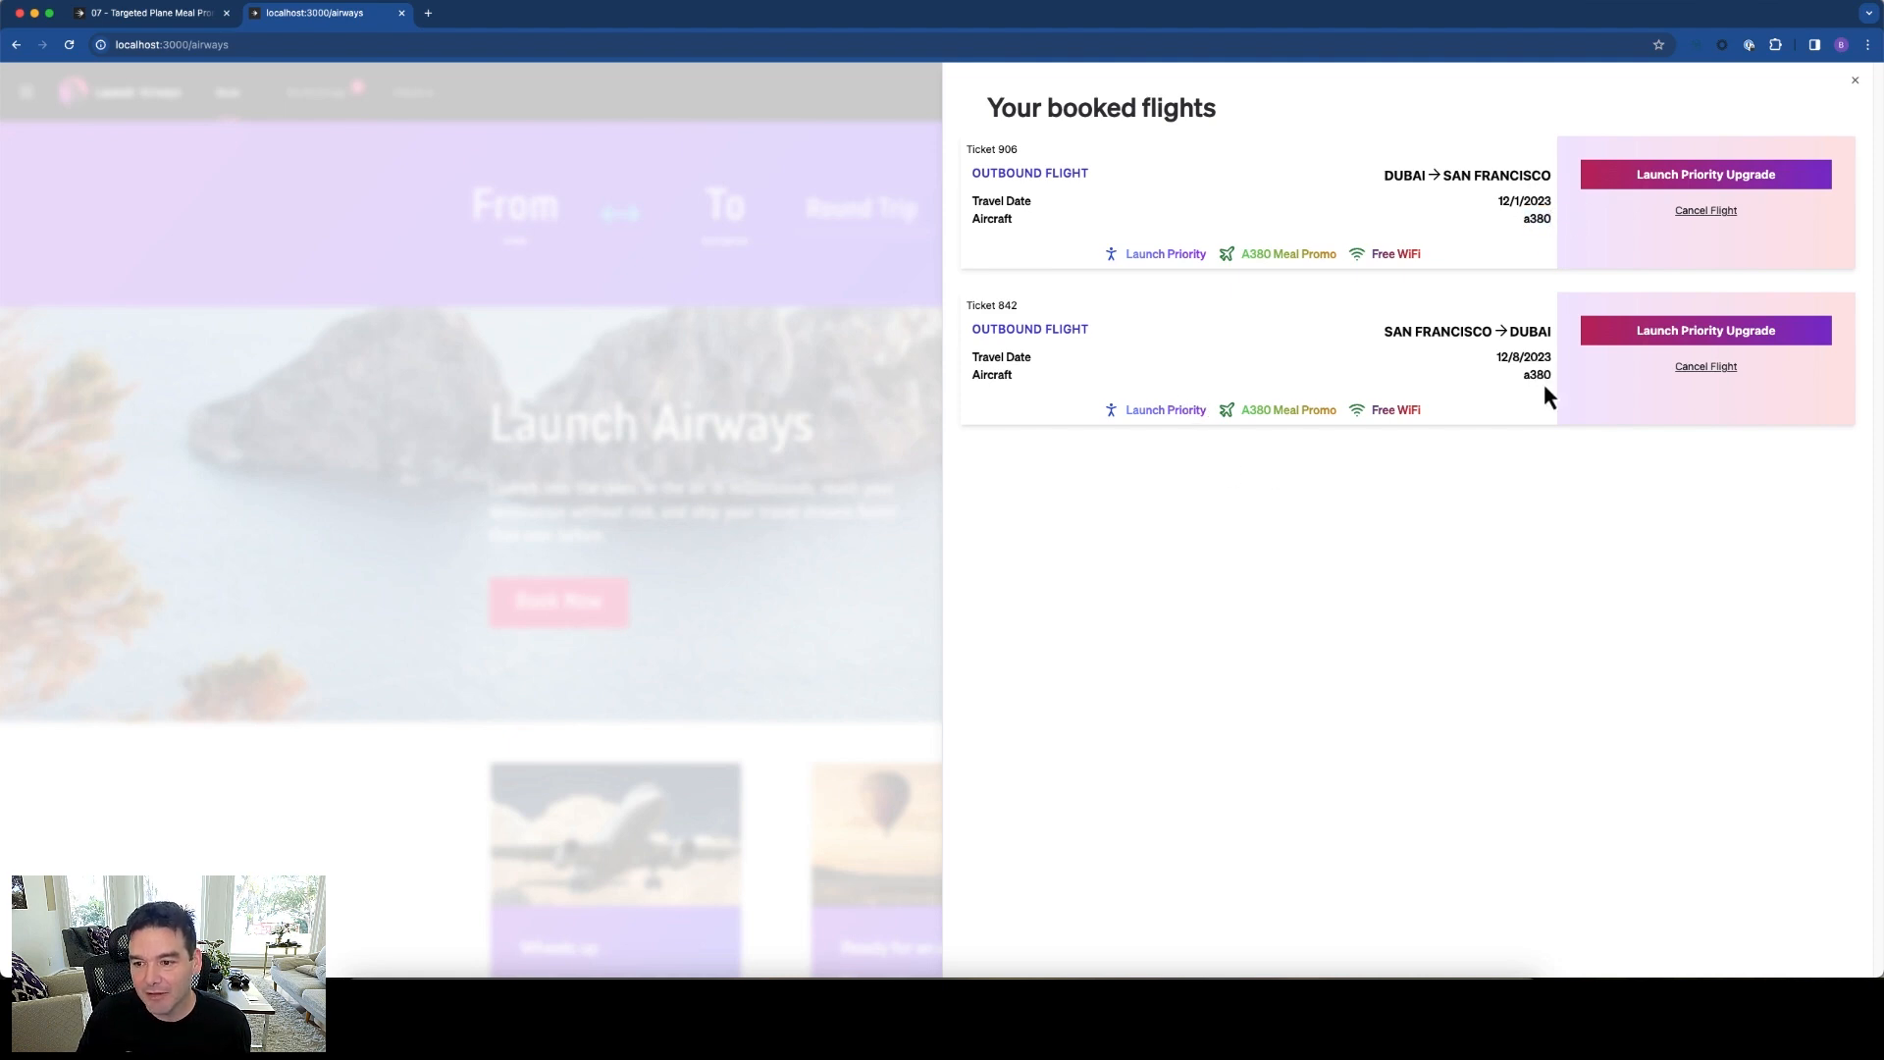
{"action": "left_click", "coordinate": [811, 386]}
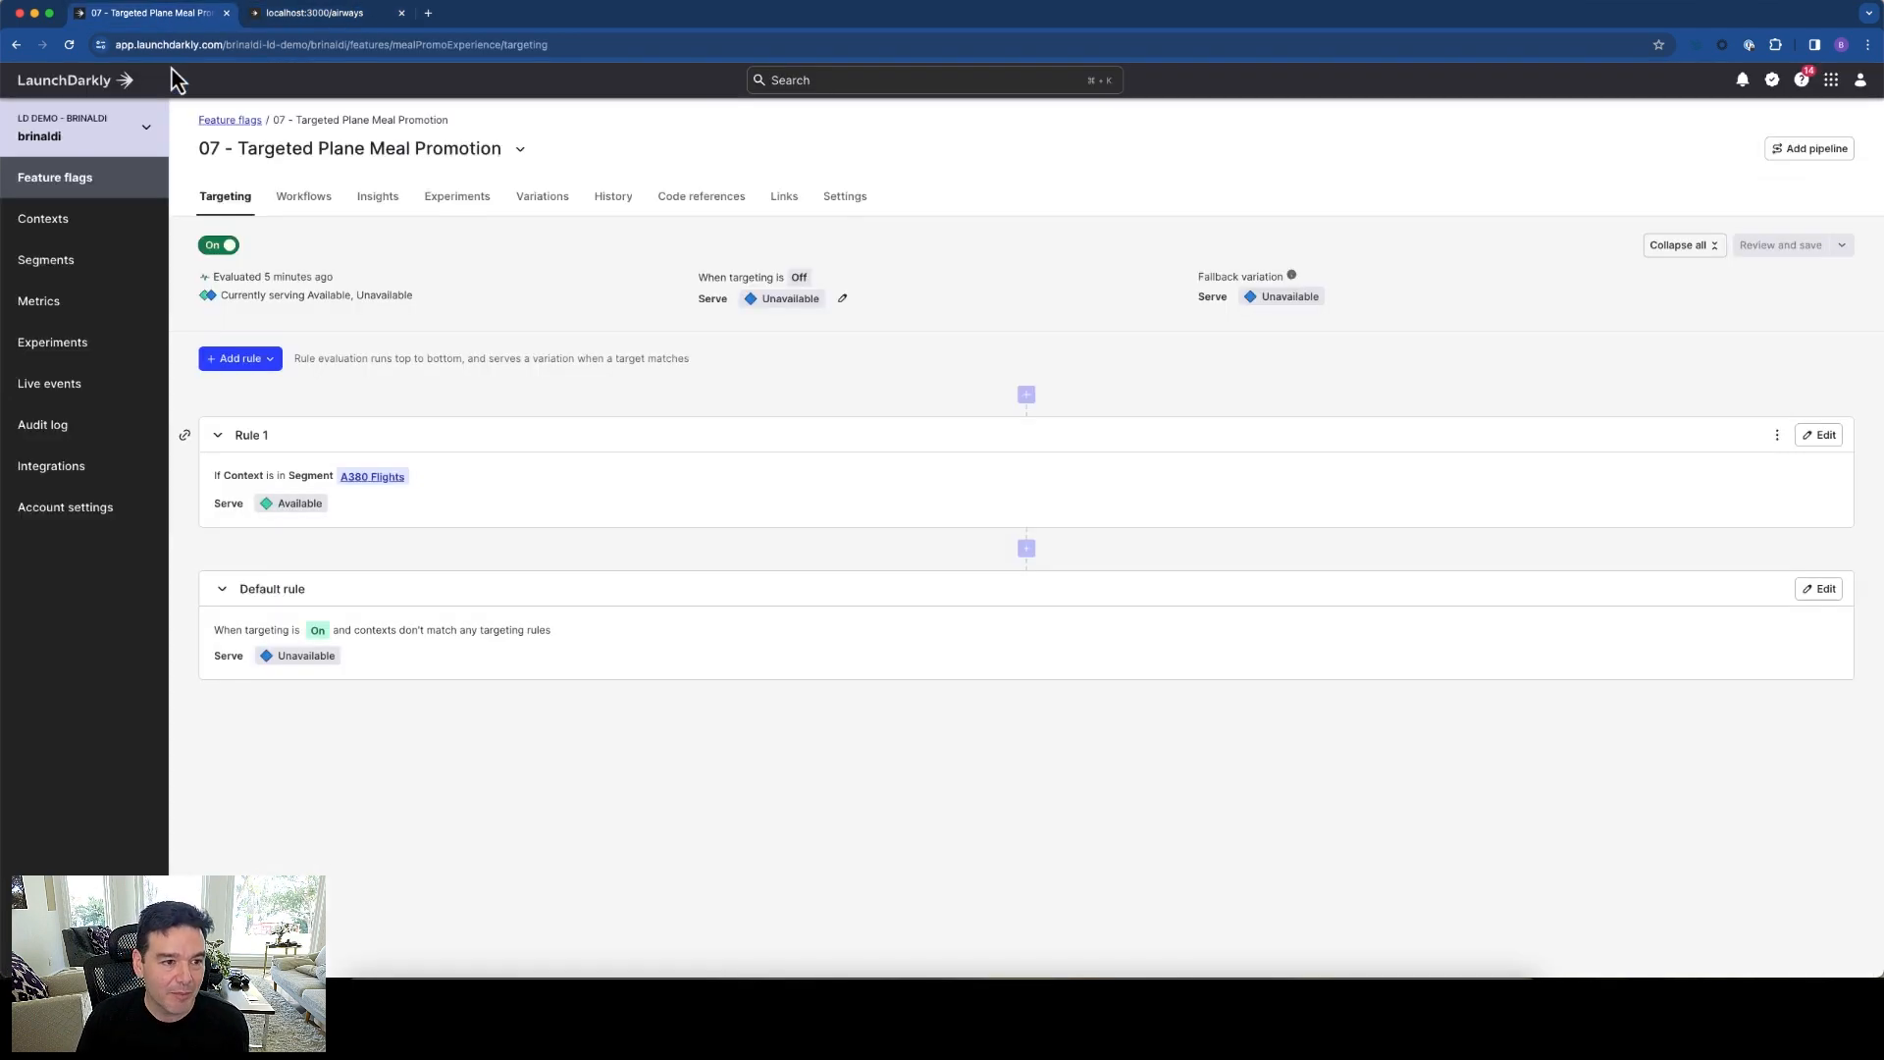
Return to the LaunchDarkly flag list and turn on targeting for the "08 - Release AI Travel Insights" flag.
{"action": "left_click", "coordinate": [177, 14]}
{"action": "left_click", "coordinate": [230, 119]}
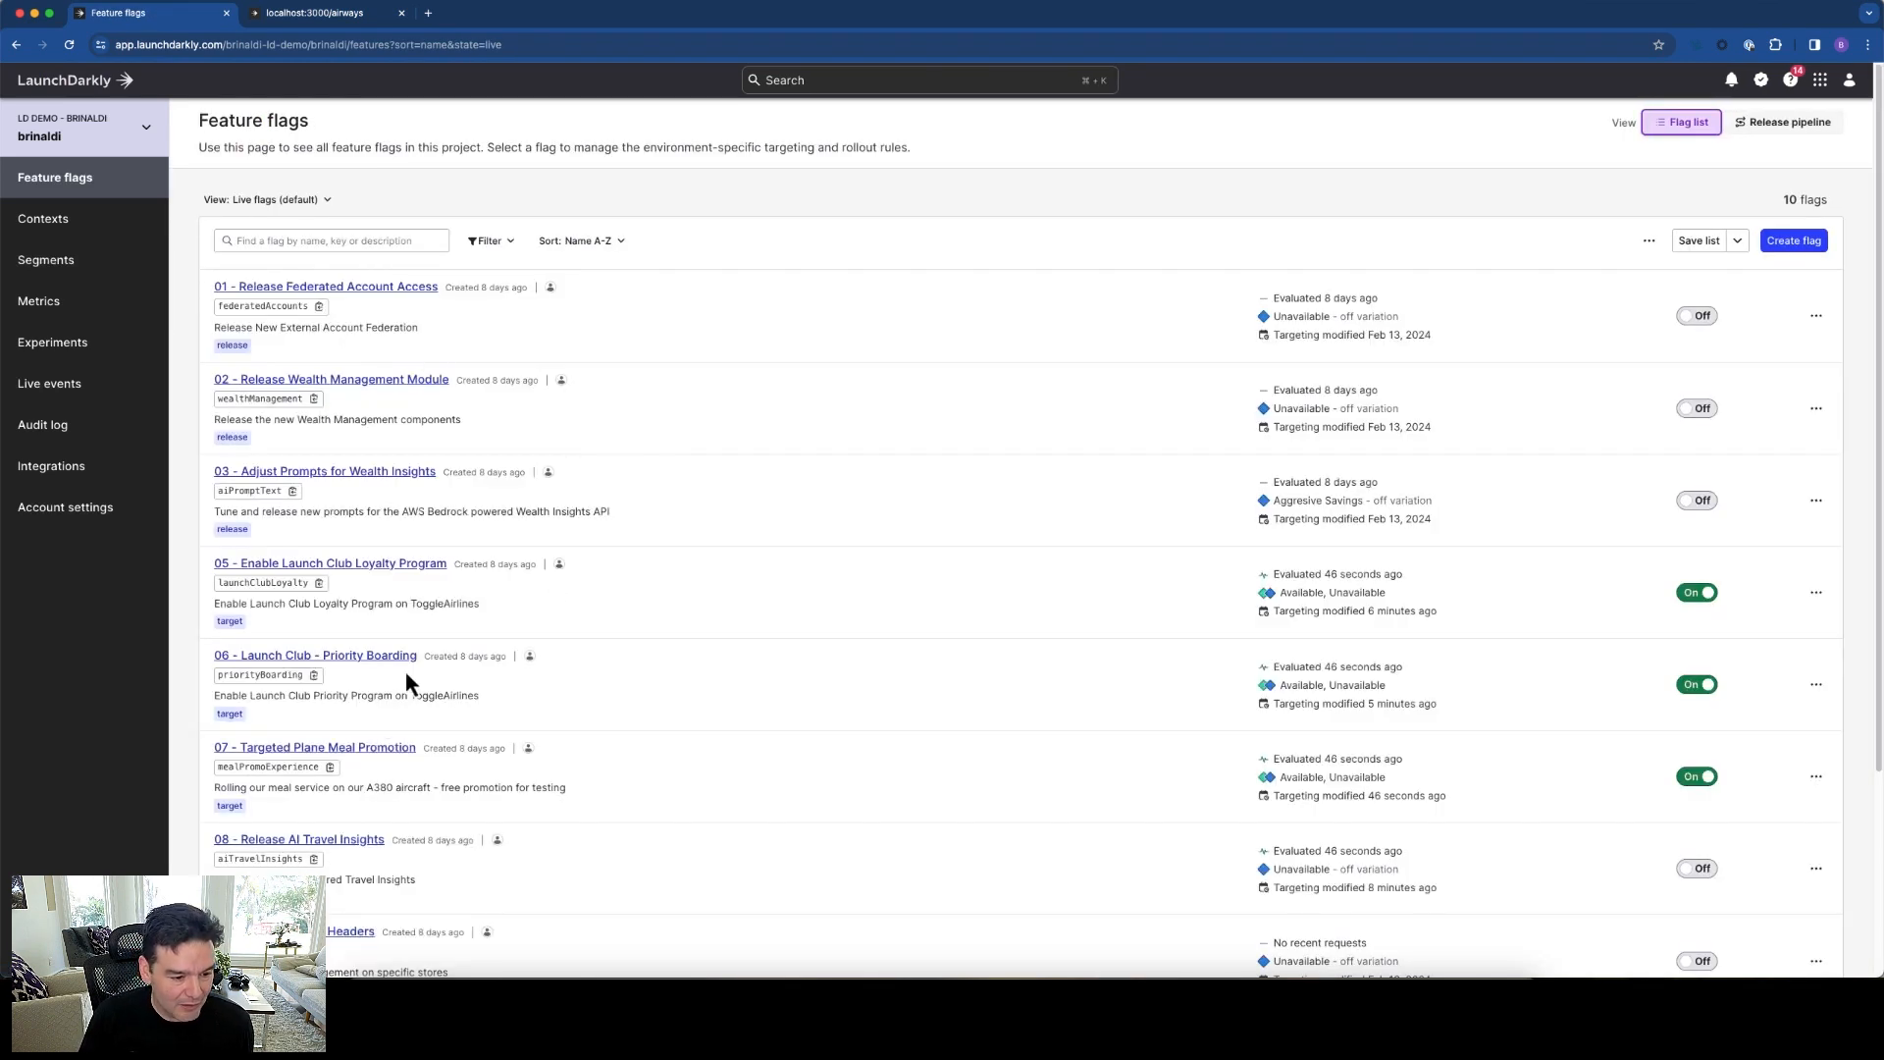
{"action": "left_click", "coordinate": [346, 842]}
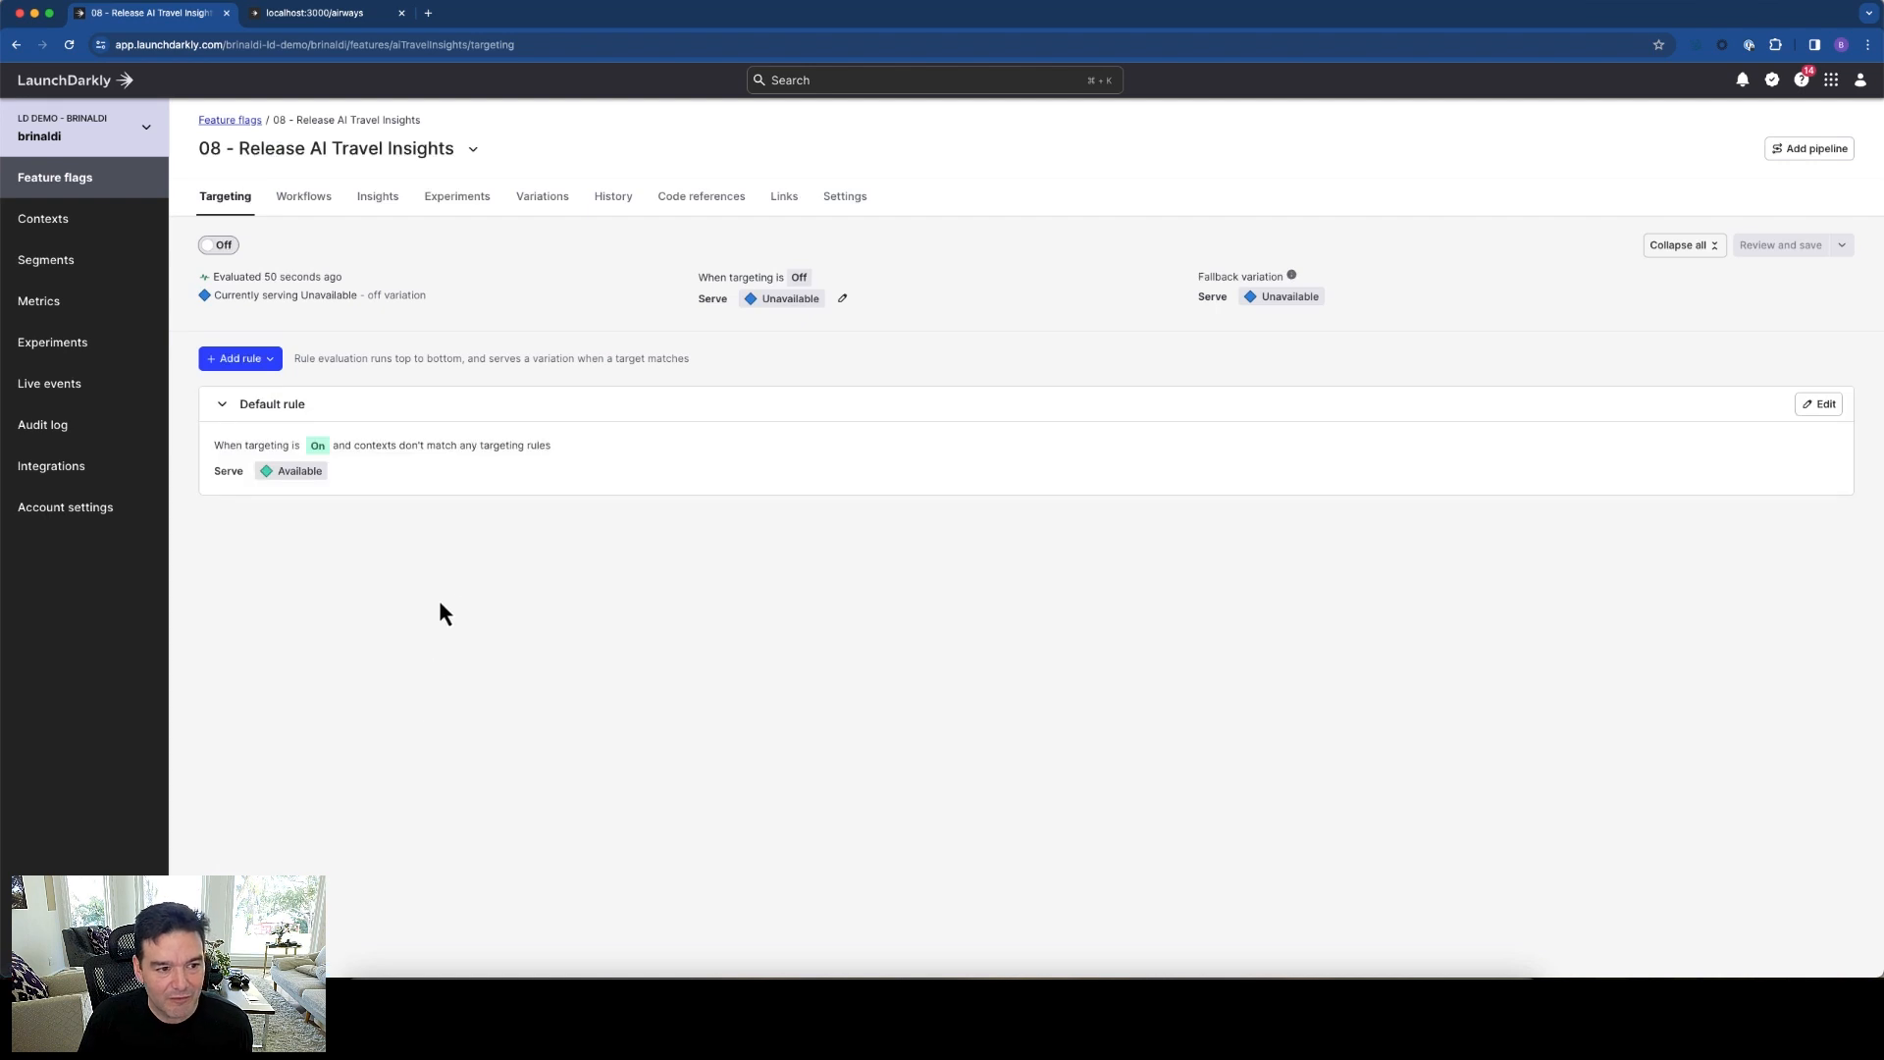
{"action": "left_click", "coordinate": [217, 247]}
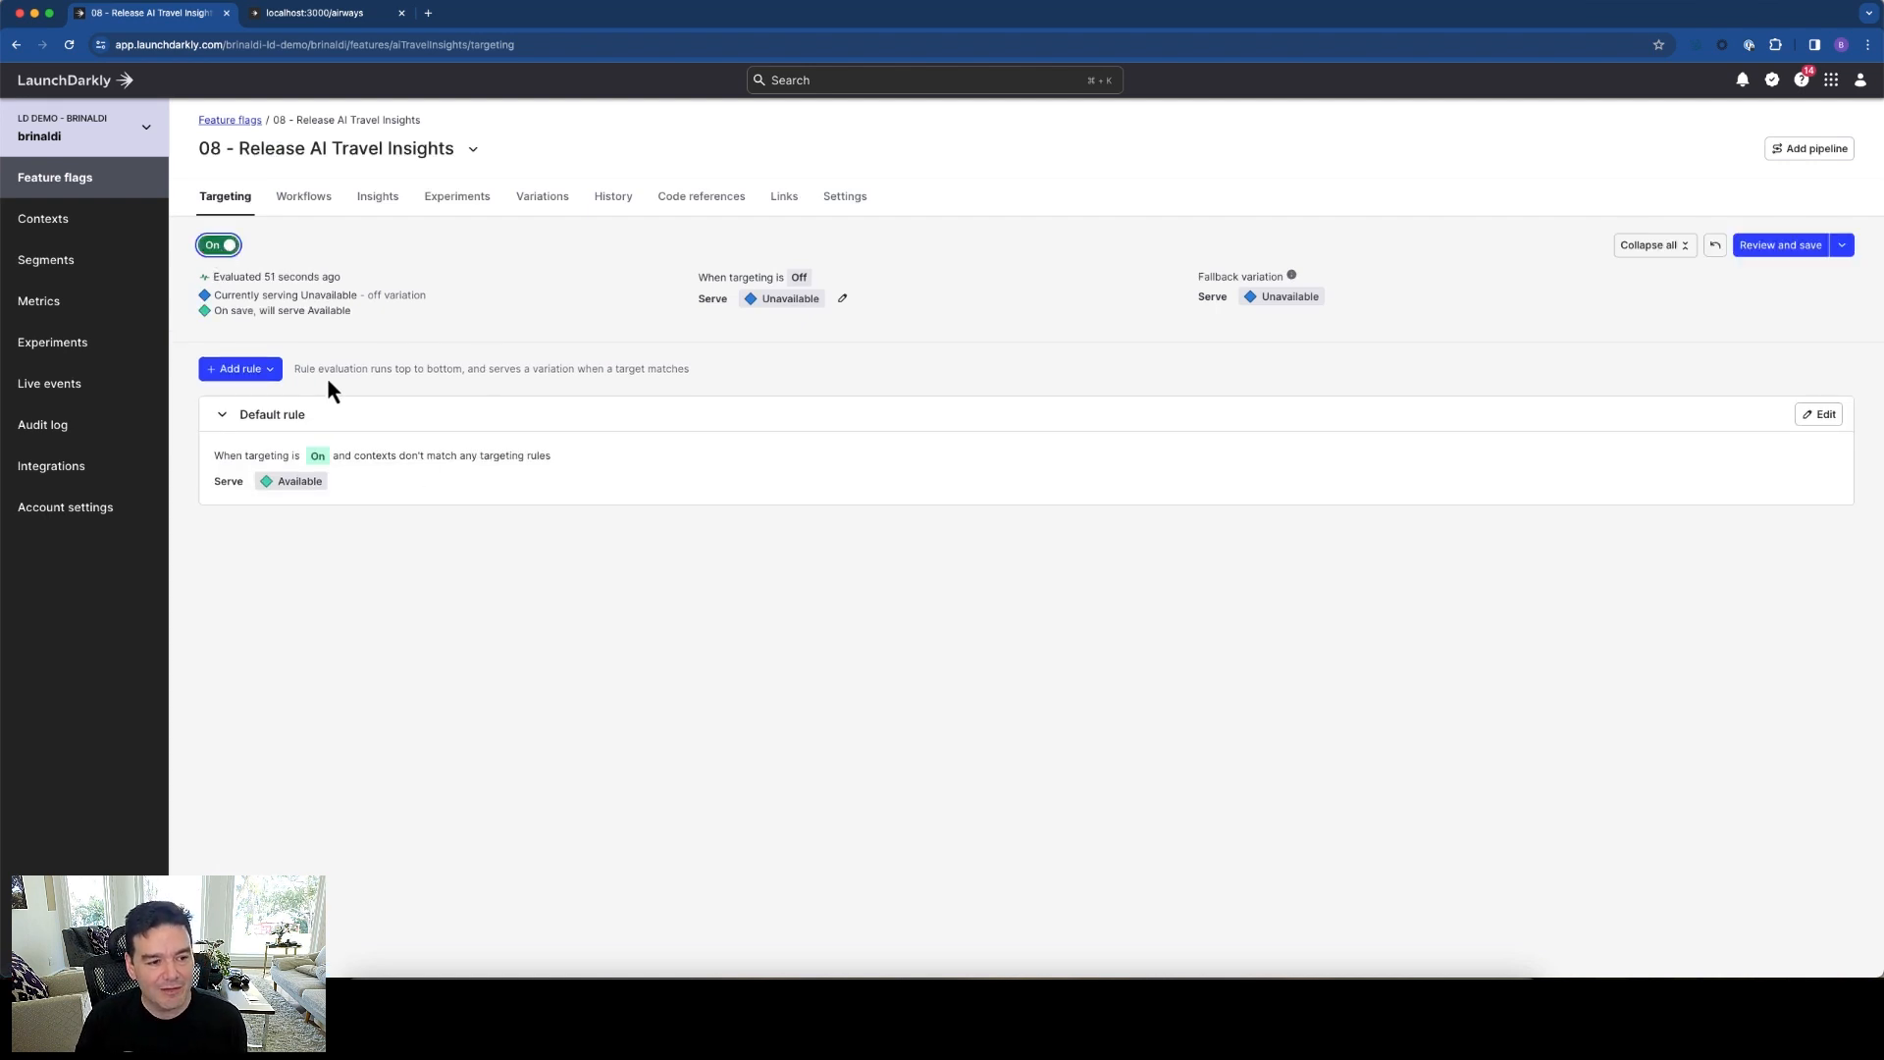
Add a segment targeting rule to the AI Travel Insights flag that serves Available to the Platinum Members segment.
{"action": "left_click", "coordinate": [263, 370]}
{"action": "left_click", "coordinate": [270, 408]}
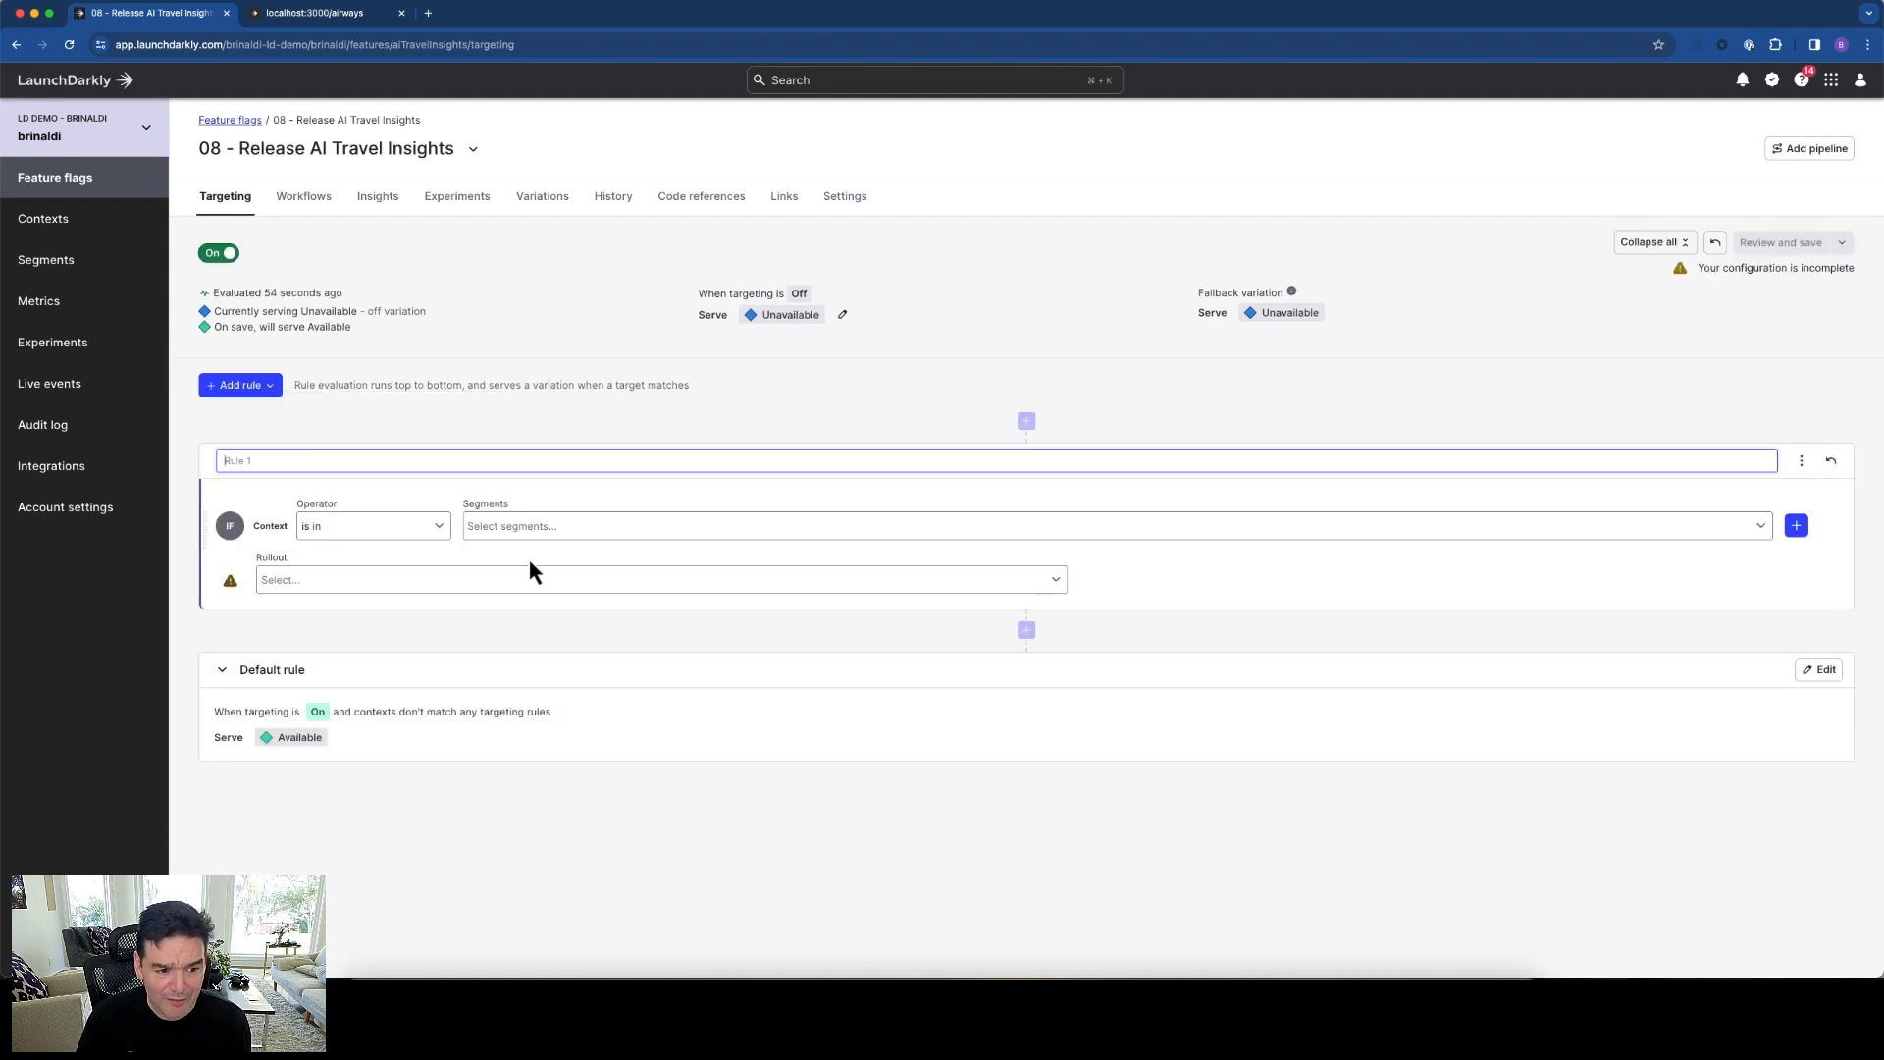
{"action": "left_click", "coordinate": [530, 531]}
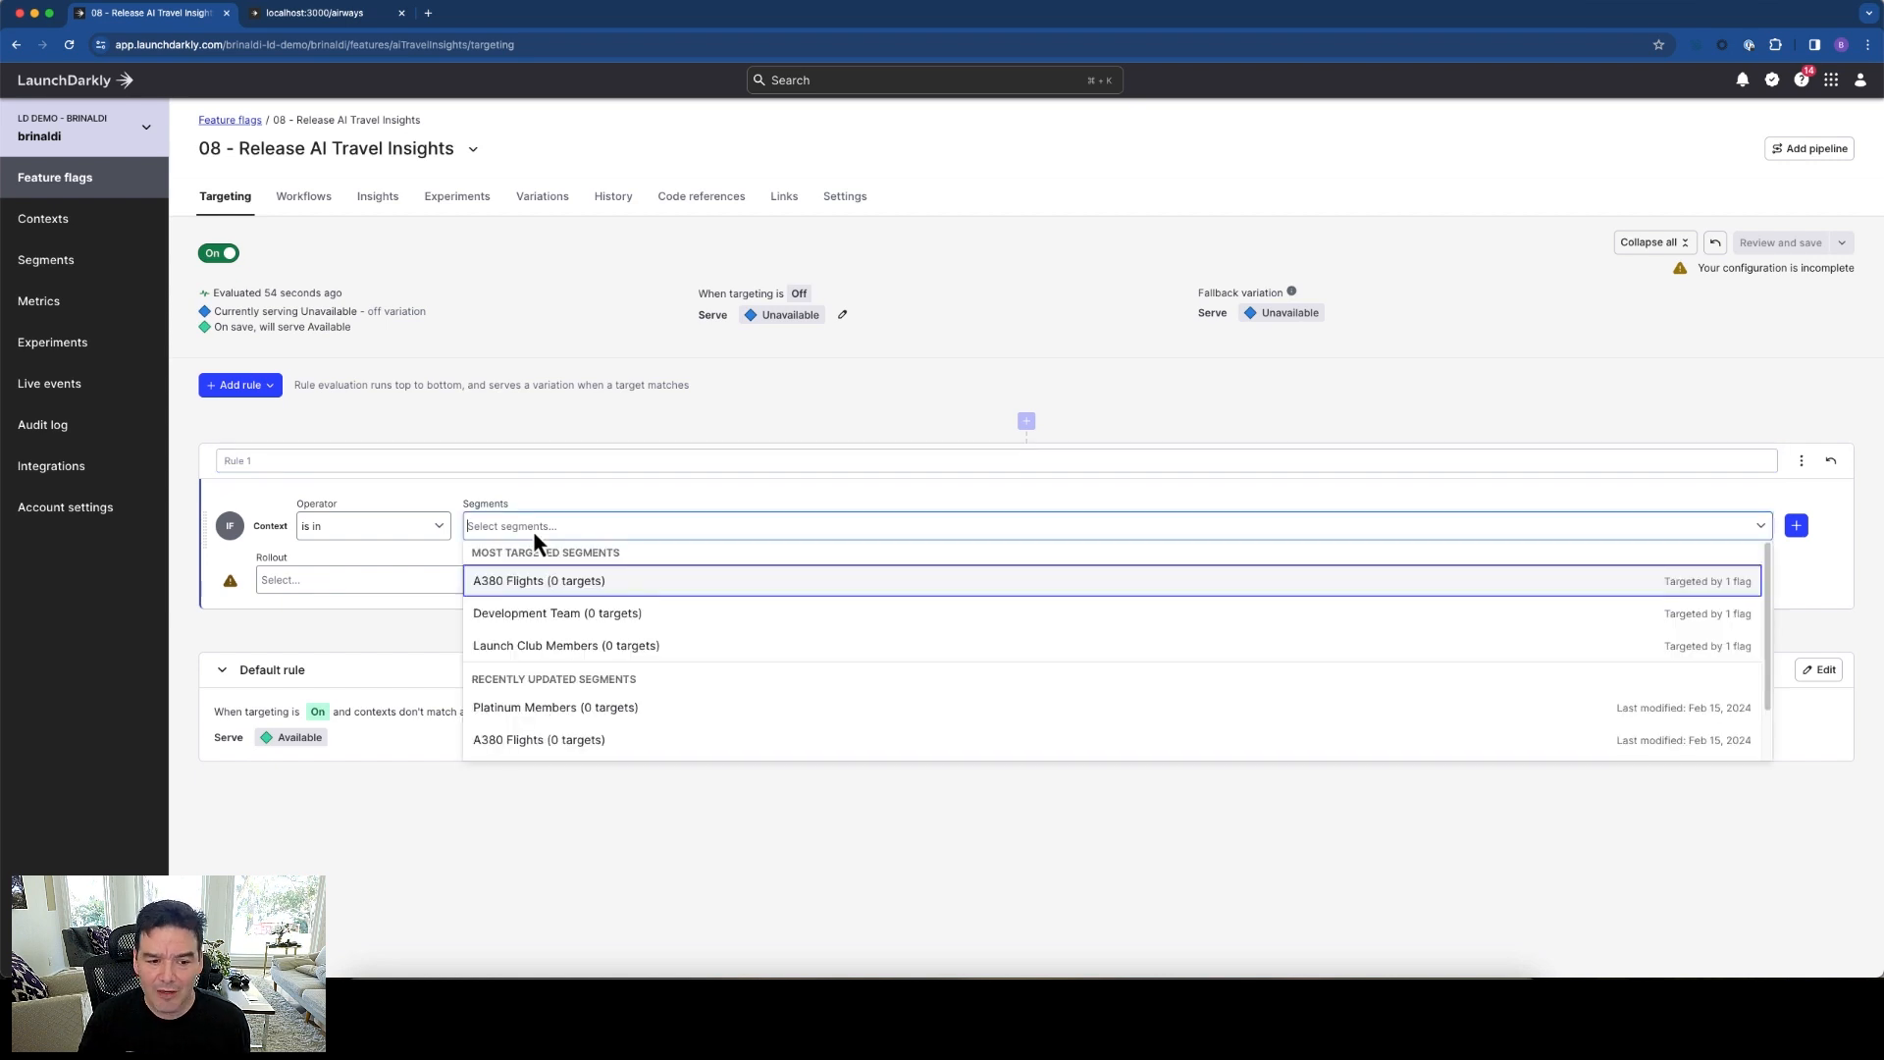
{"action": "left_click", "coordinate": [647, 706]}
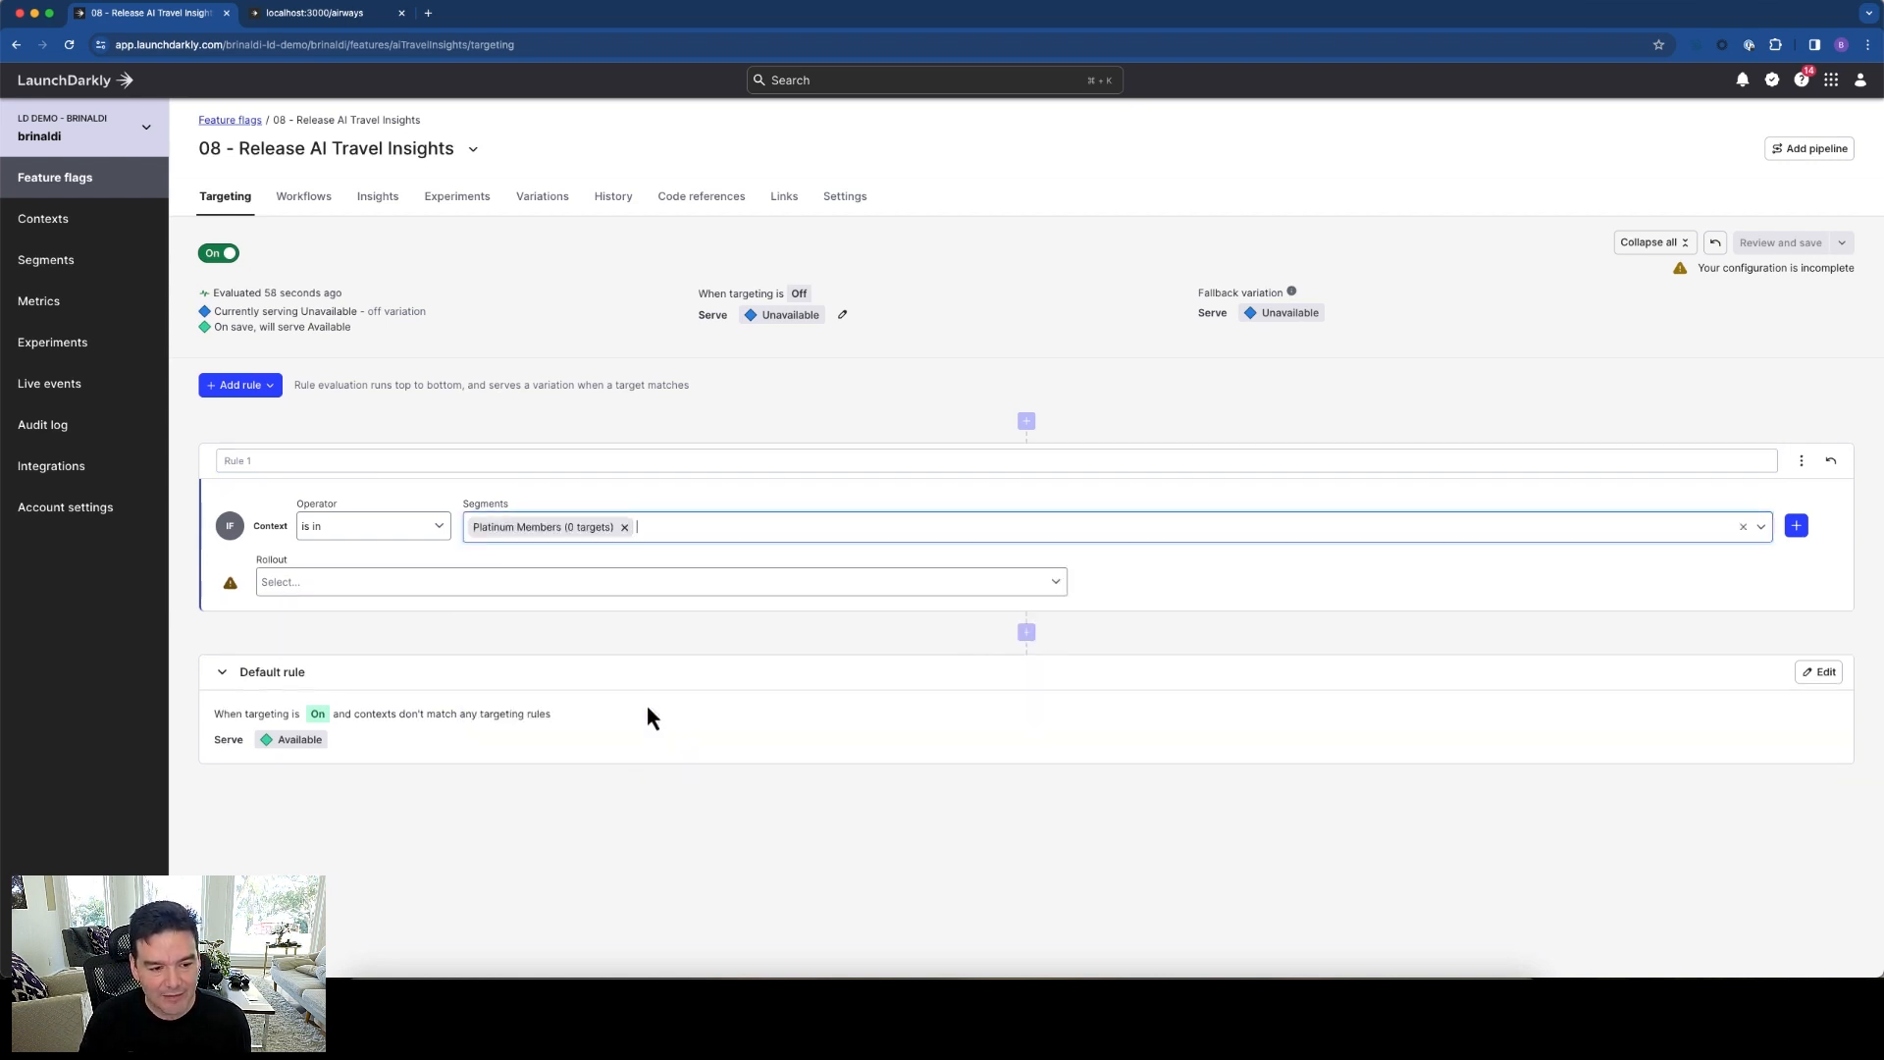
{"action": "left_click", "coordinate": [592, 584]}
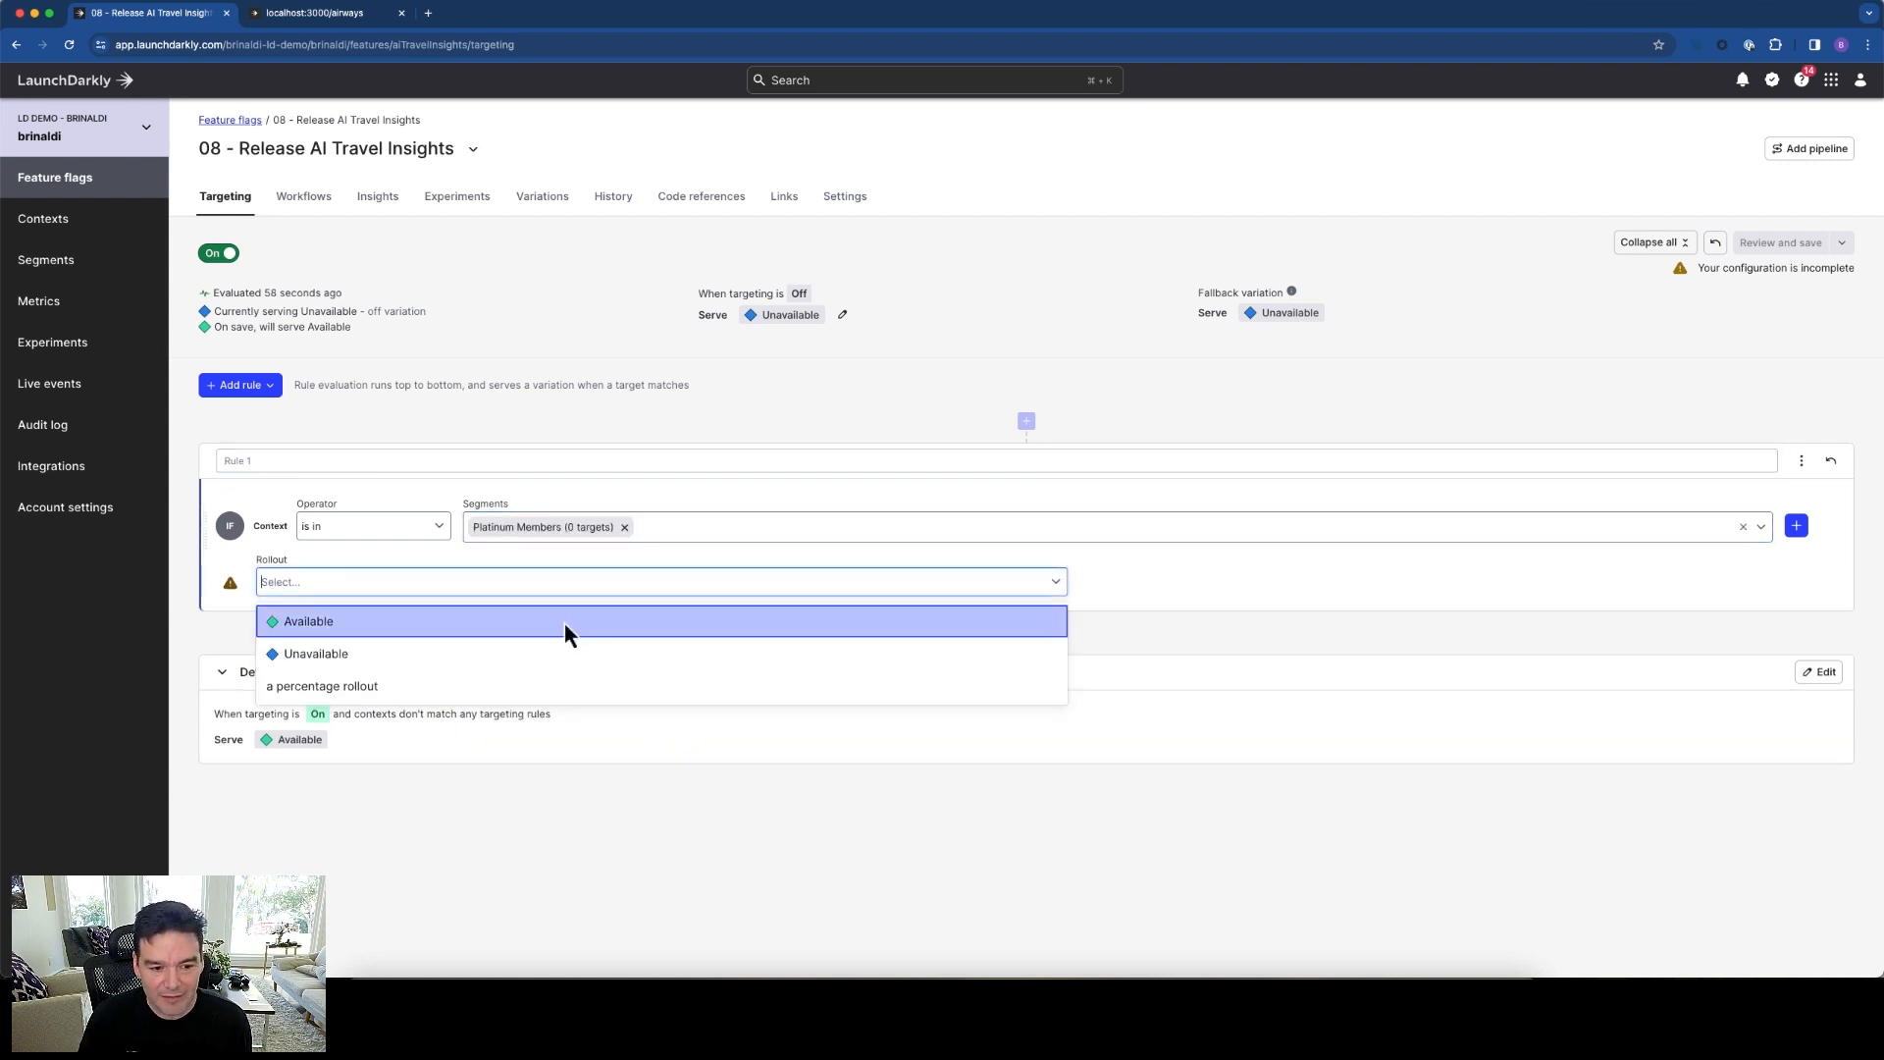
{"action": "left_click", "coordinate": [563, 623]}
Set the AI Travel Insights flag's default rule to serve Unavailable and save the flag changes.
{"action": "left_click", "coordinate": [1811, 656]}
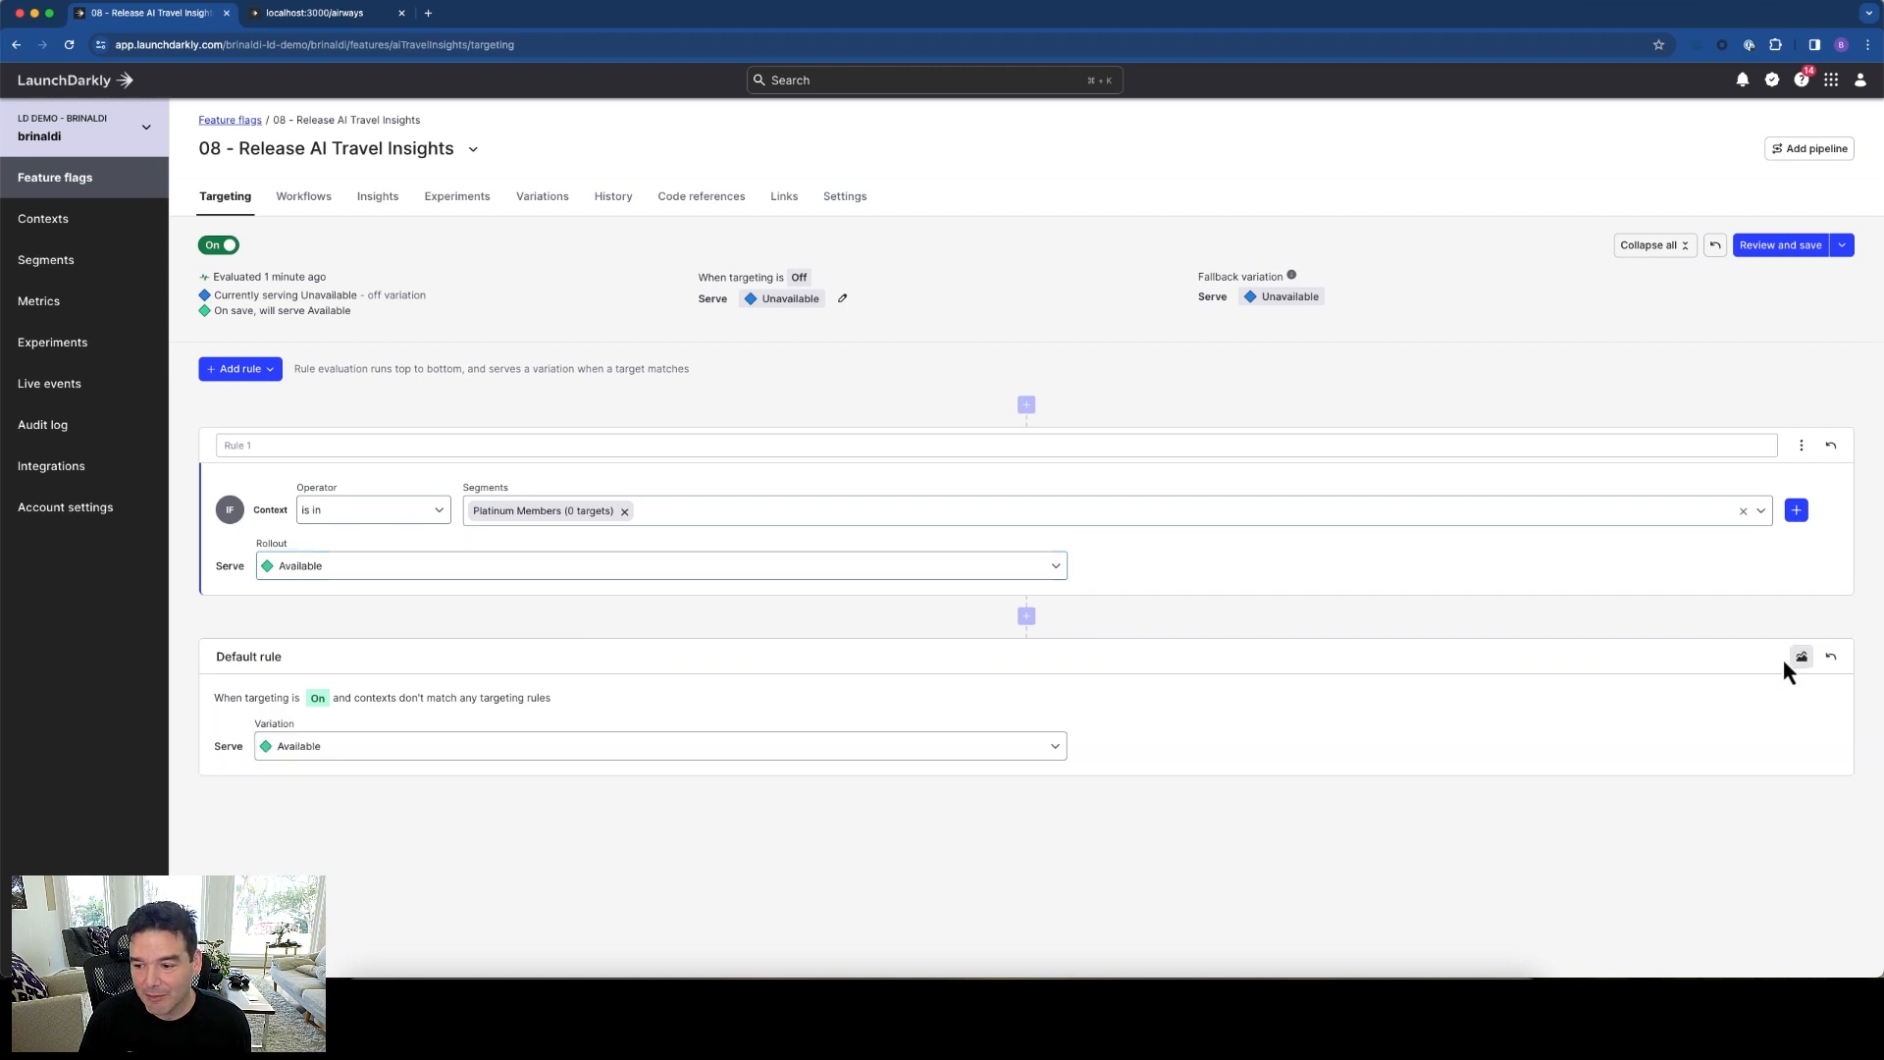
{"action": "left_click", "coordinate": [825, 752]}
{"action": "left_click", "coordinate": [778, 822]}
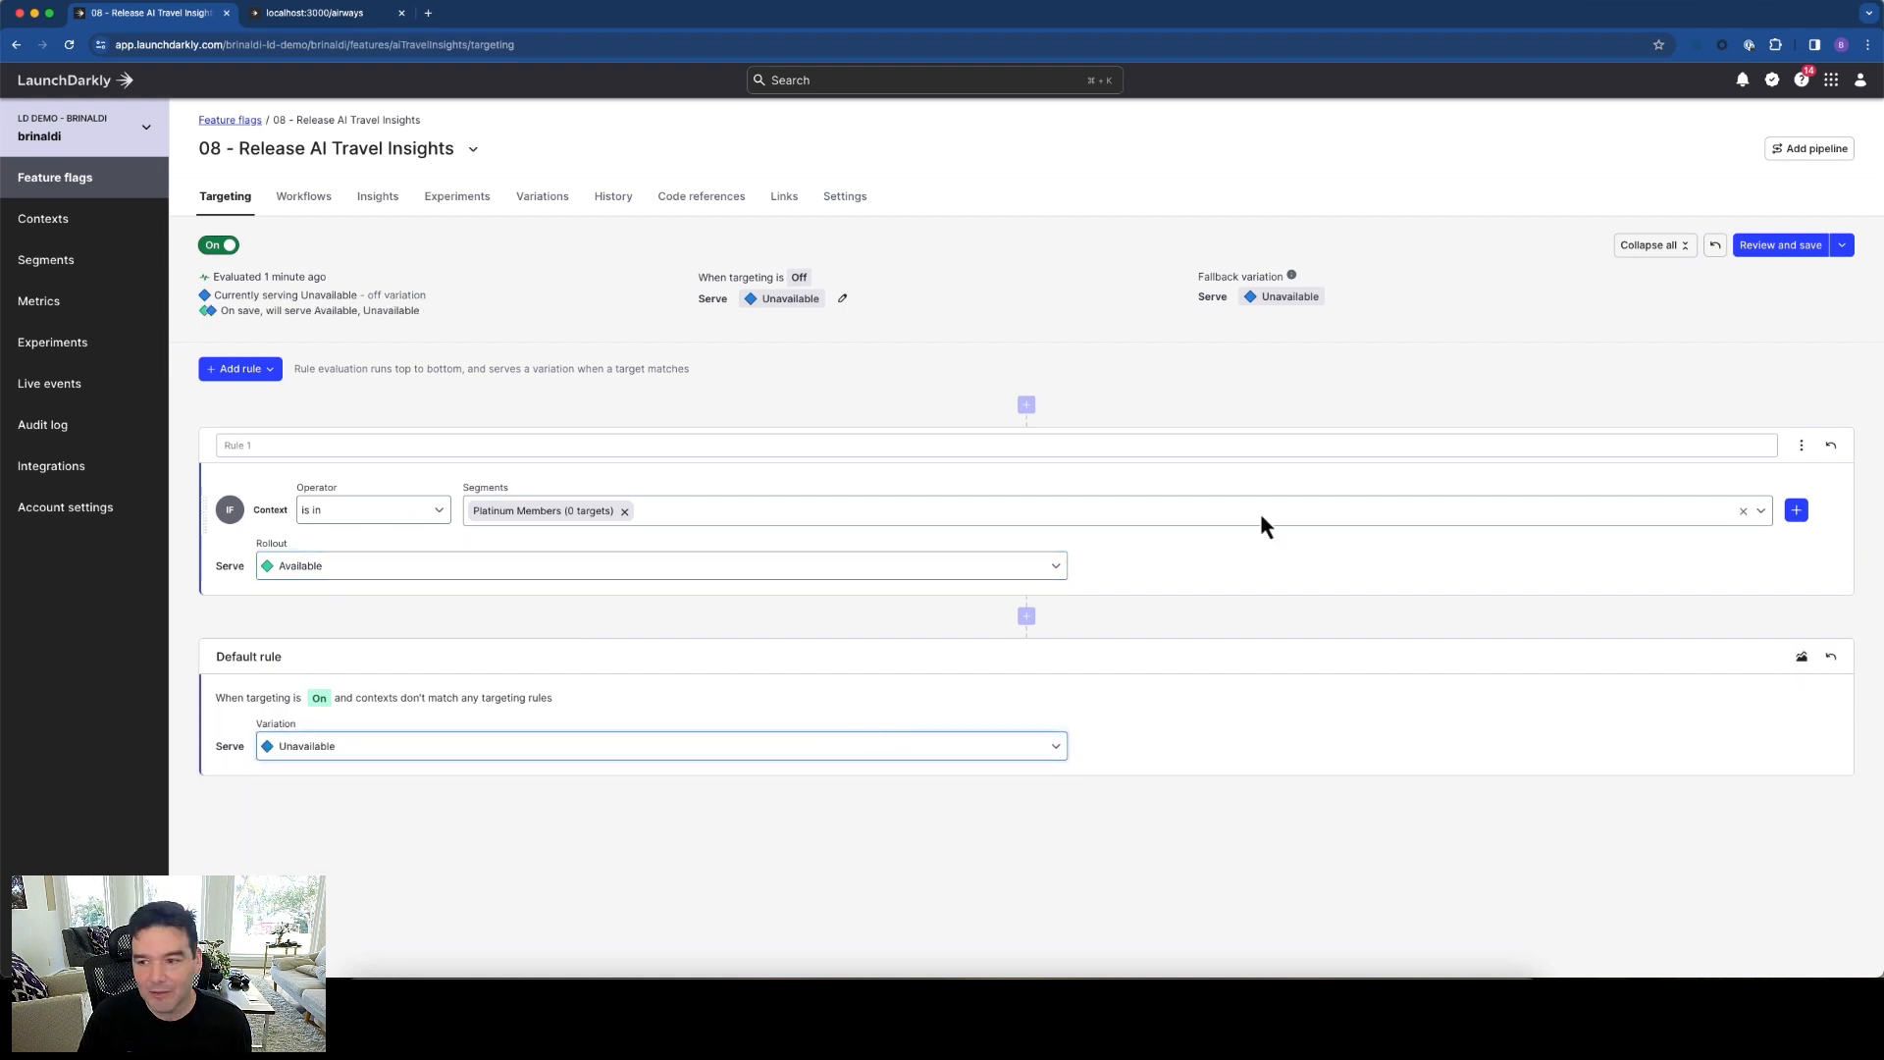
{"action": "left_click", "coordinate": [1780, 245]}
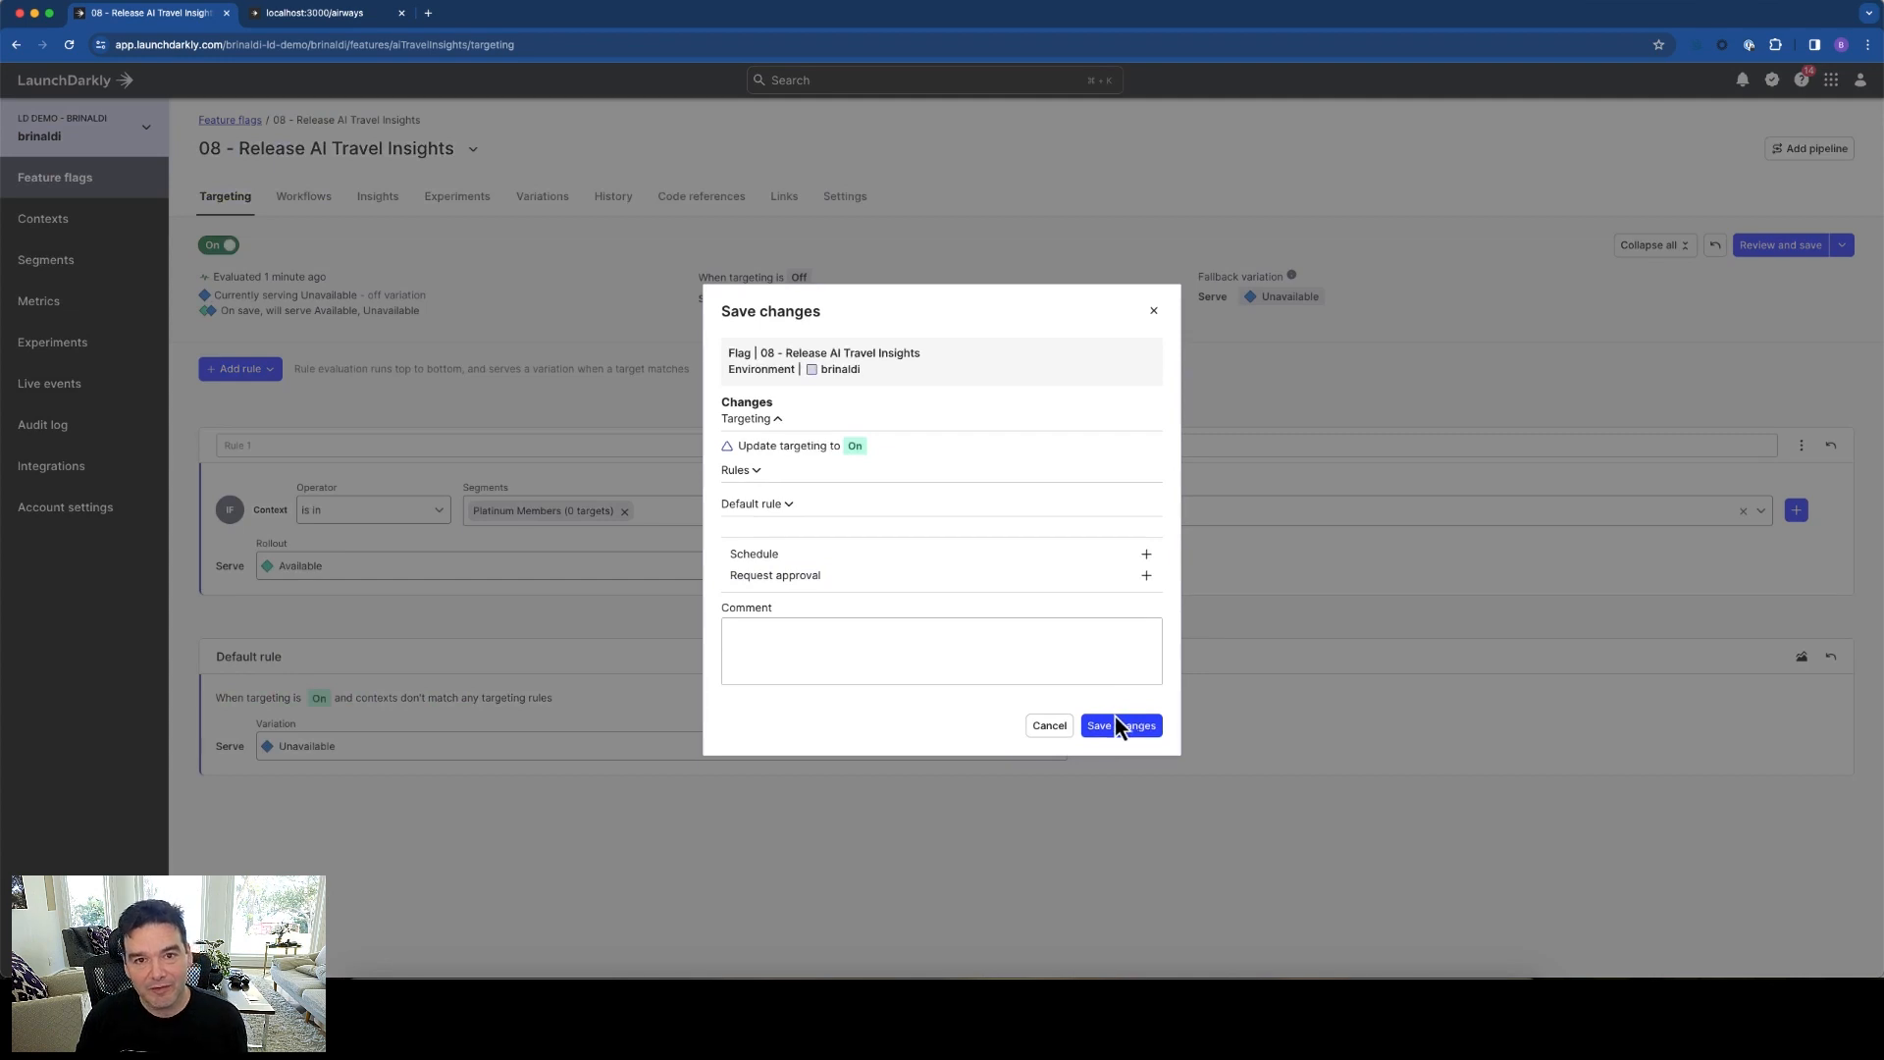
{"action": "left_click", "coordinate": [1124, 727]}
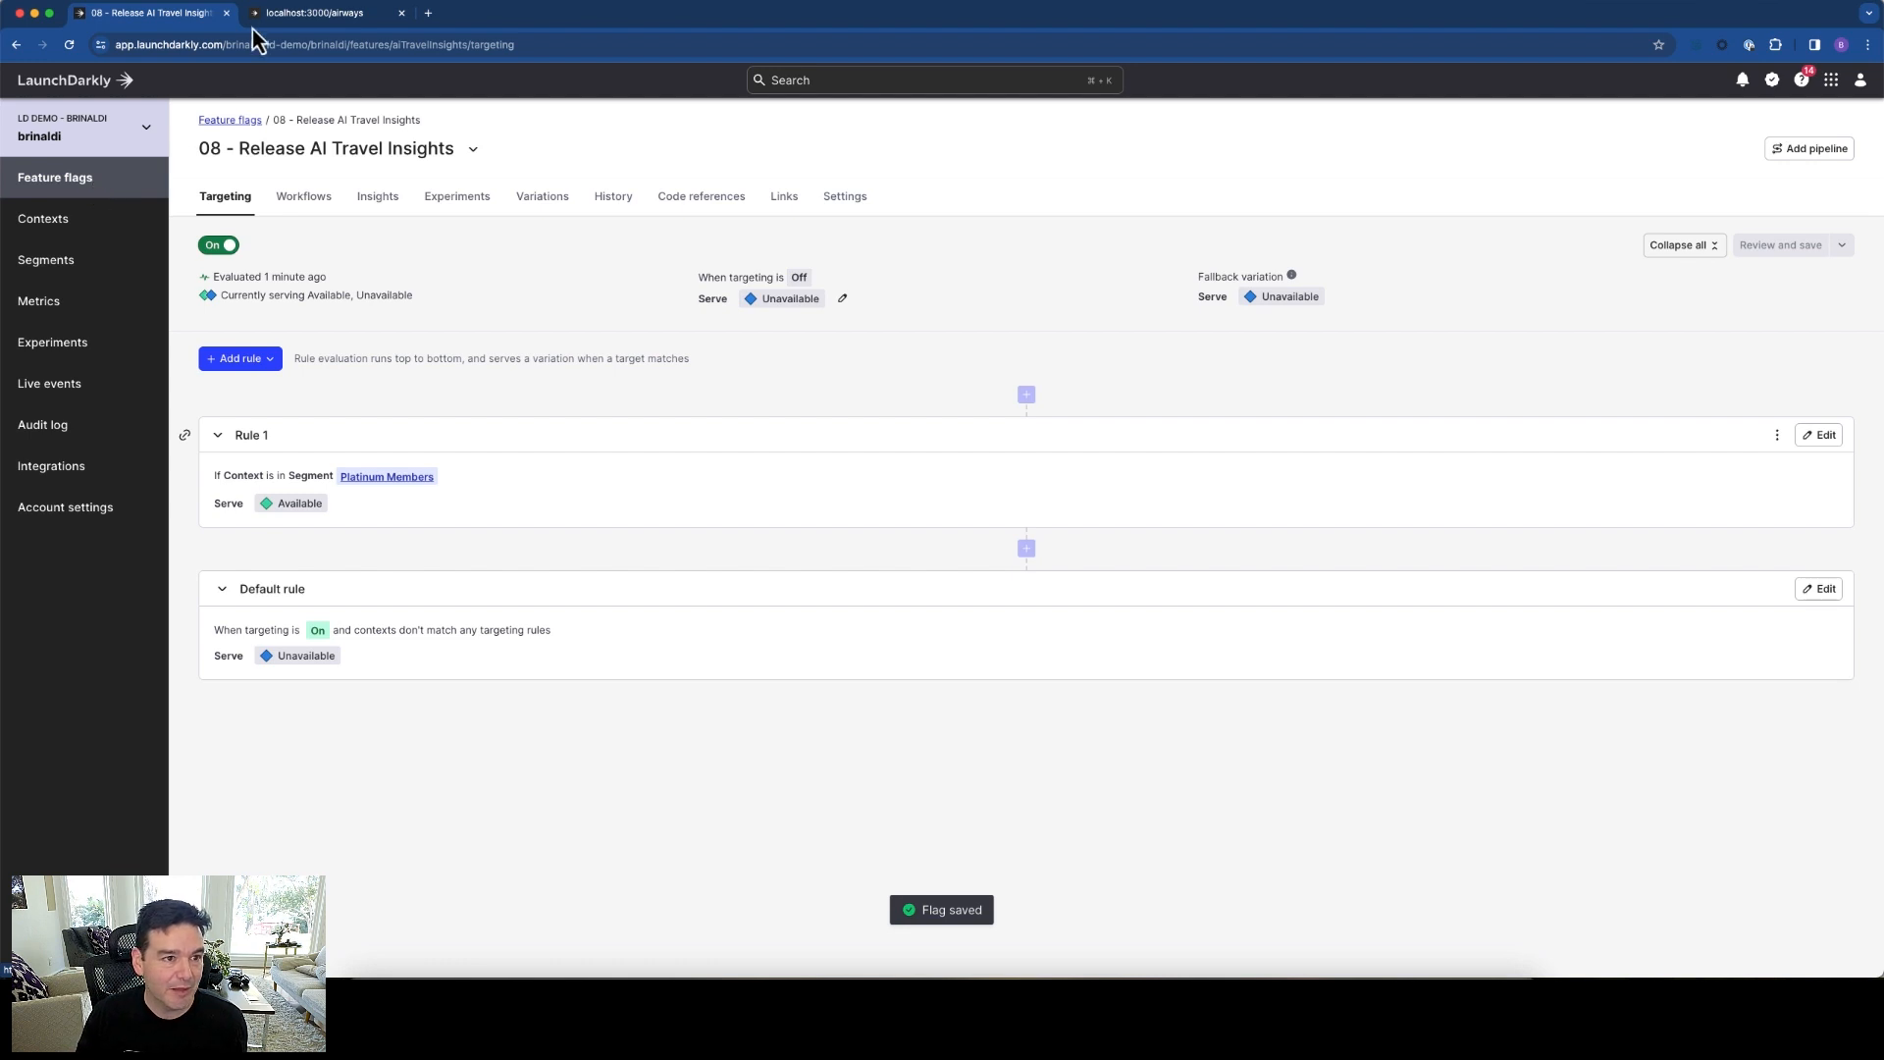
Switch to the Launch Airways site and inspect the booked flights as a Standard member for AI travel features.
{"action": "left_click", "coordinate": [324, 13]}
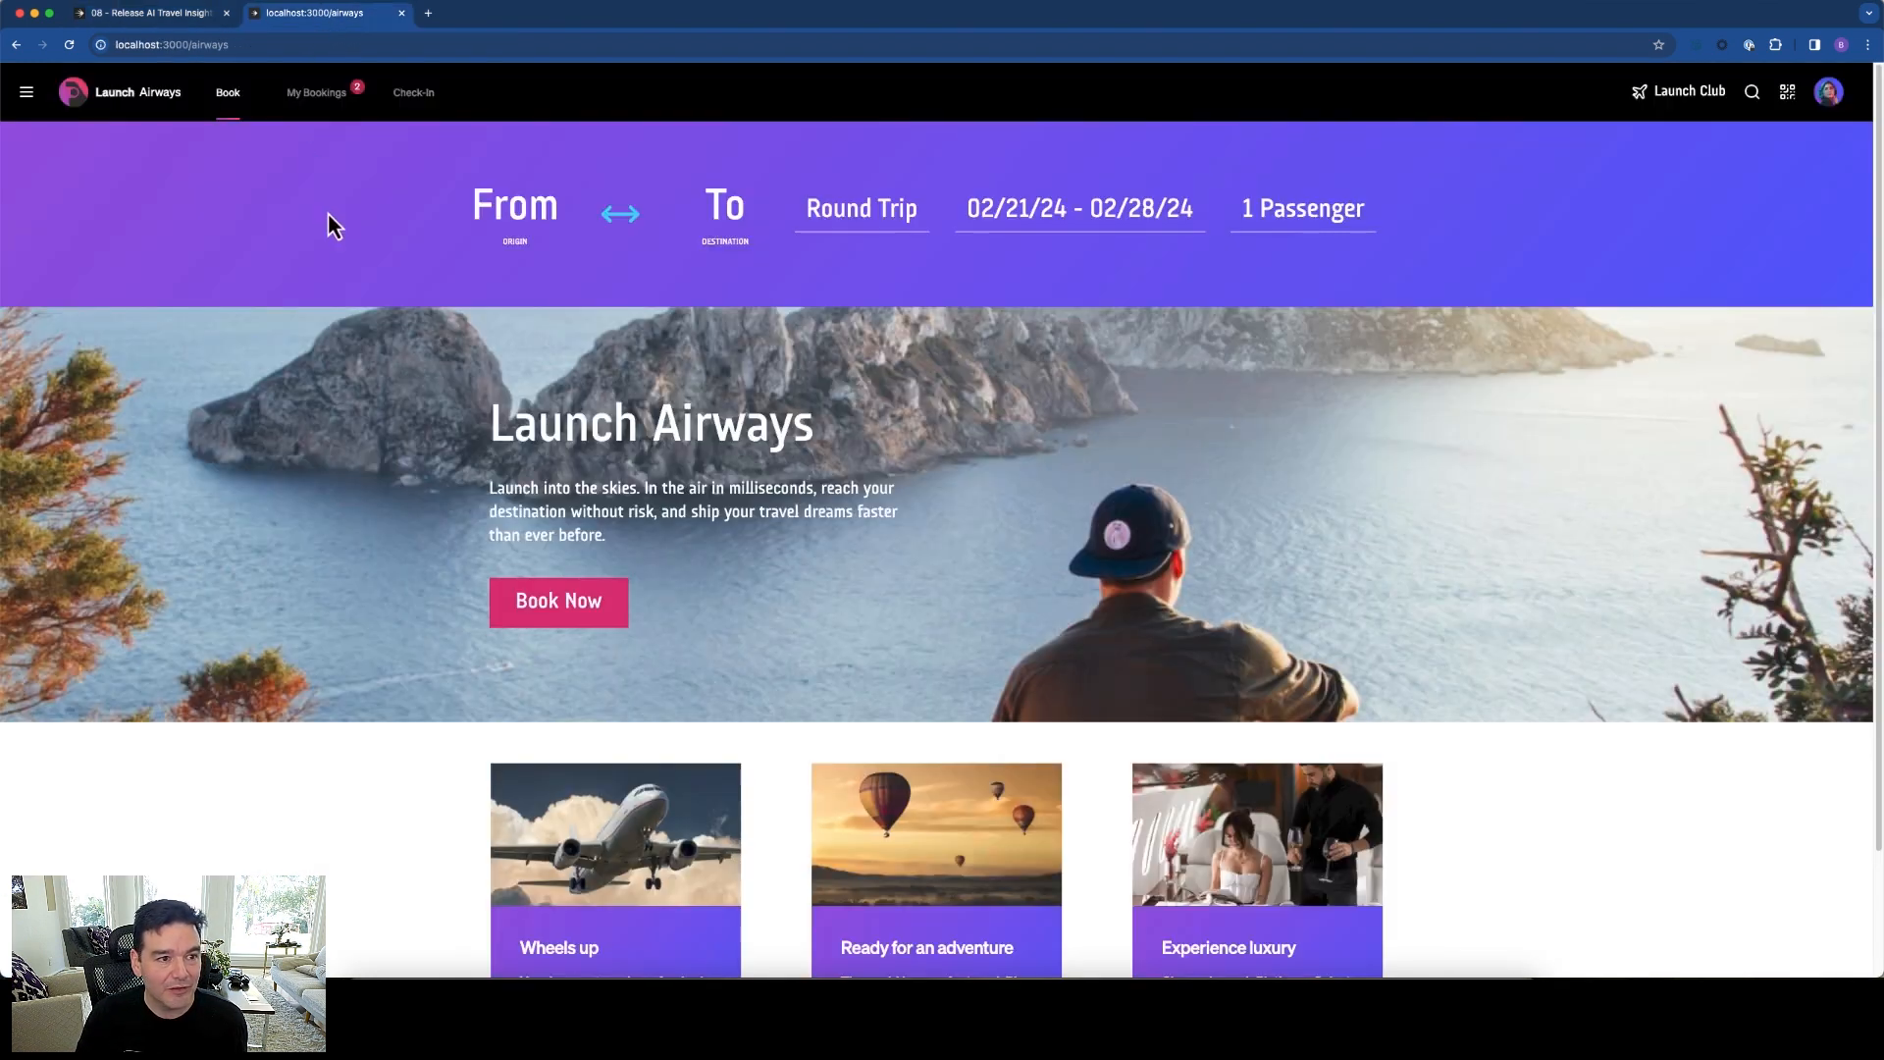
{"action": "left_click", "coordinate": [323, 95]}
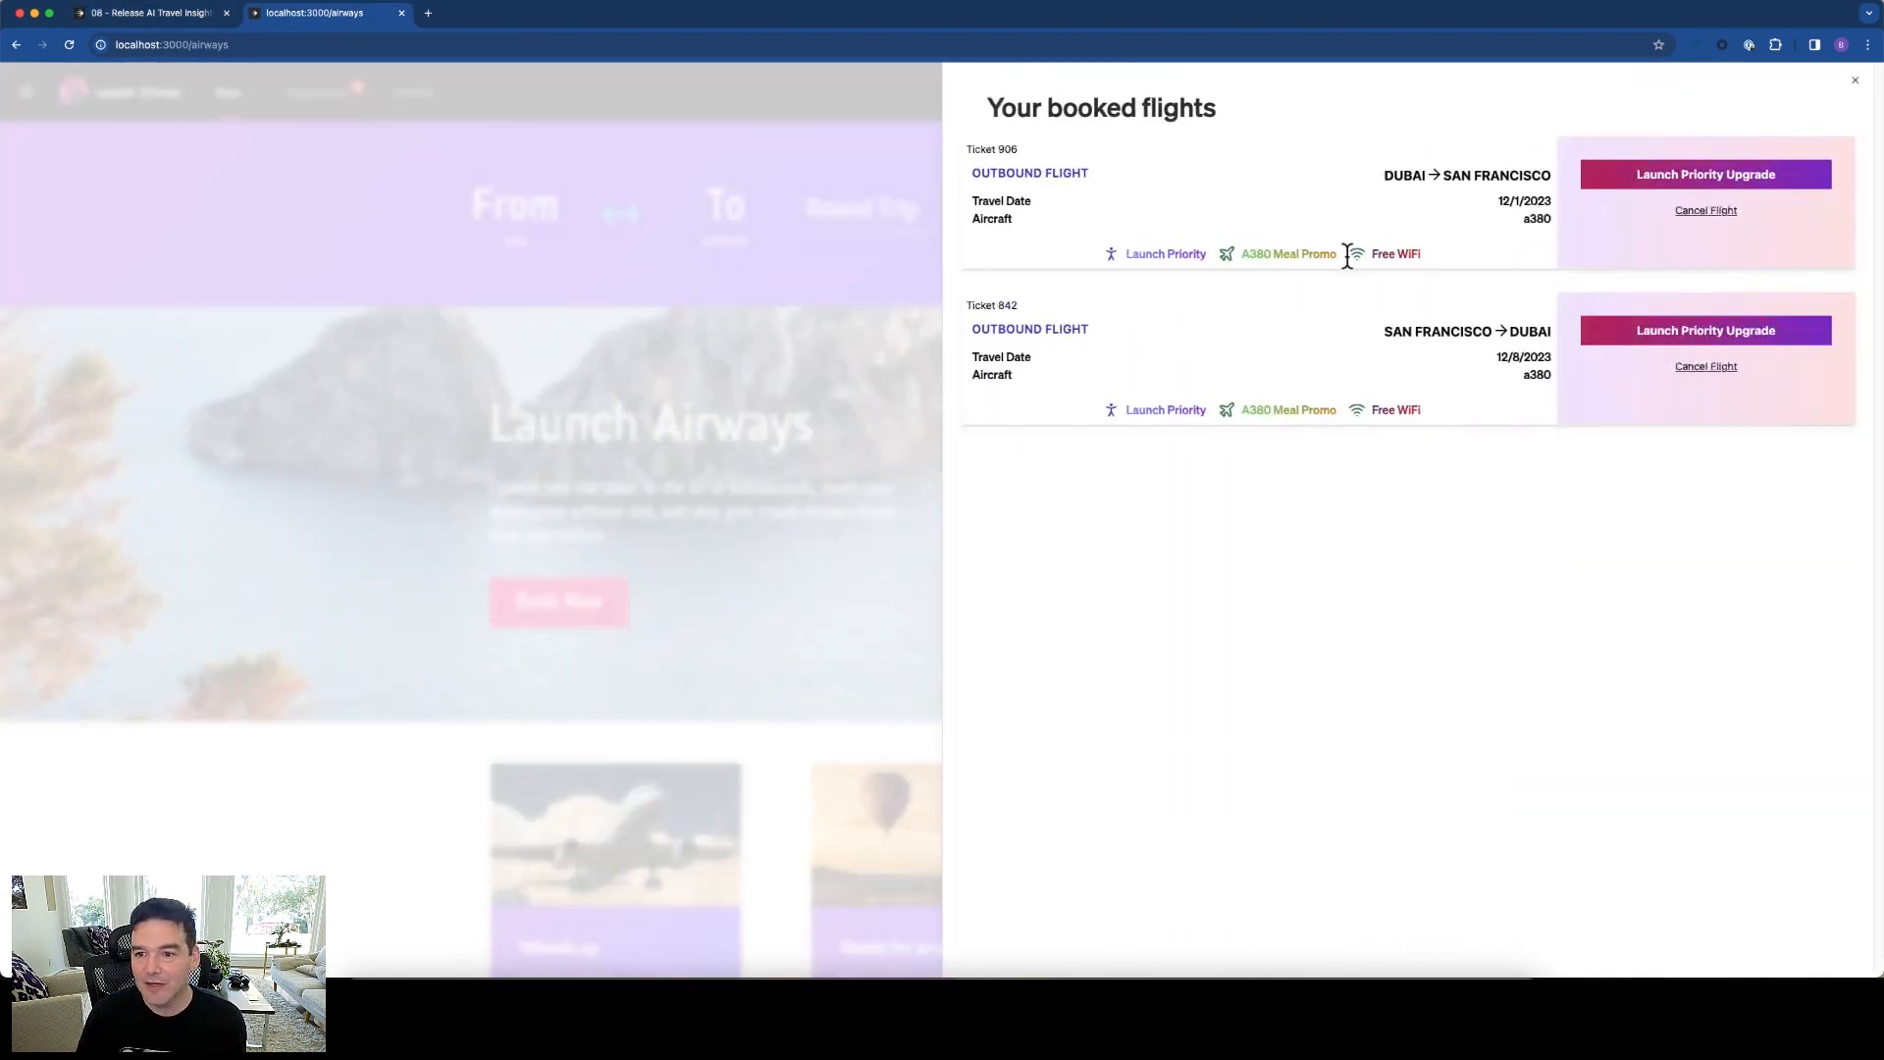
{"action": "left_click", "coordinate": [785, 343]}
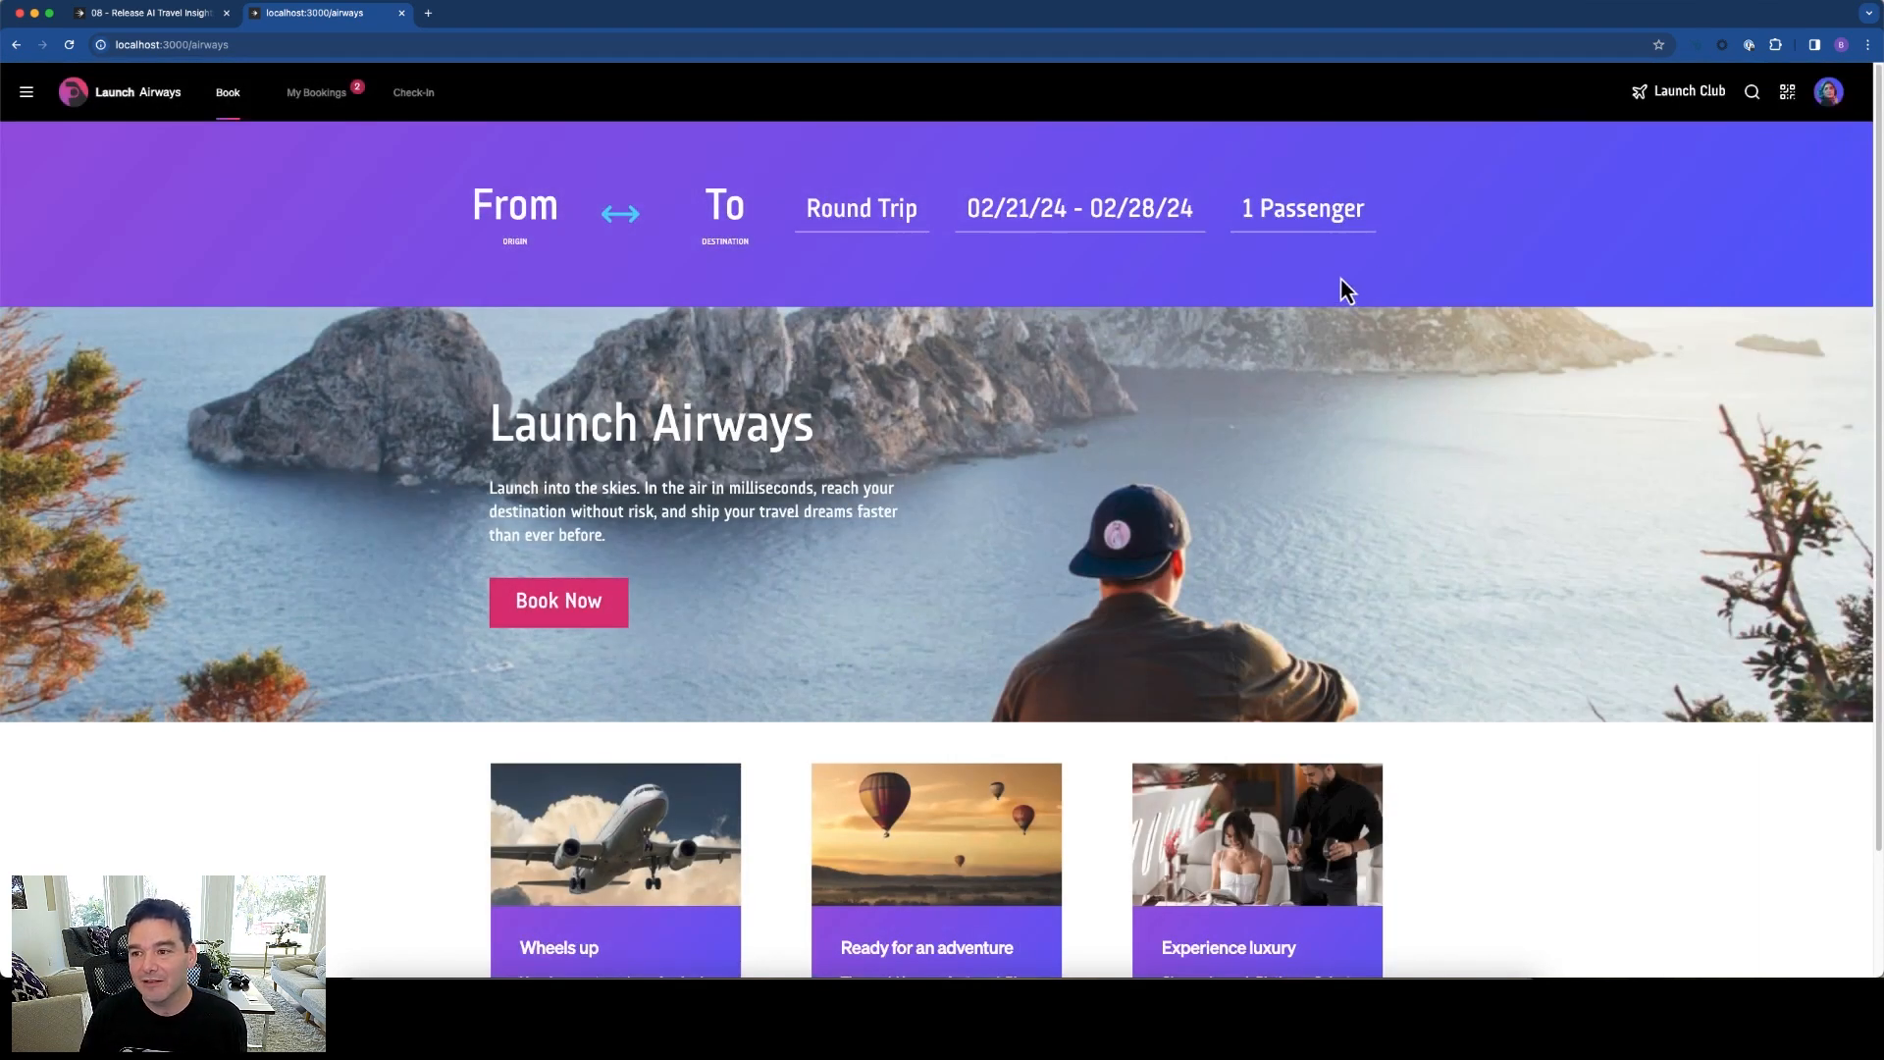
Unlock Platinum status for the signed-in Launch Club member.
{"action": "left_click", "coordinate": [1711, 92]}
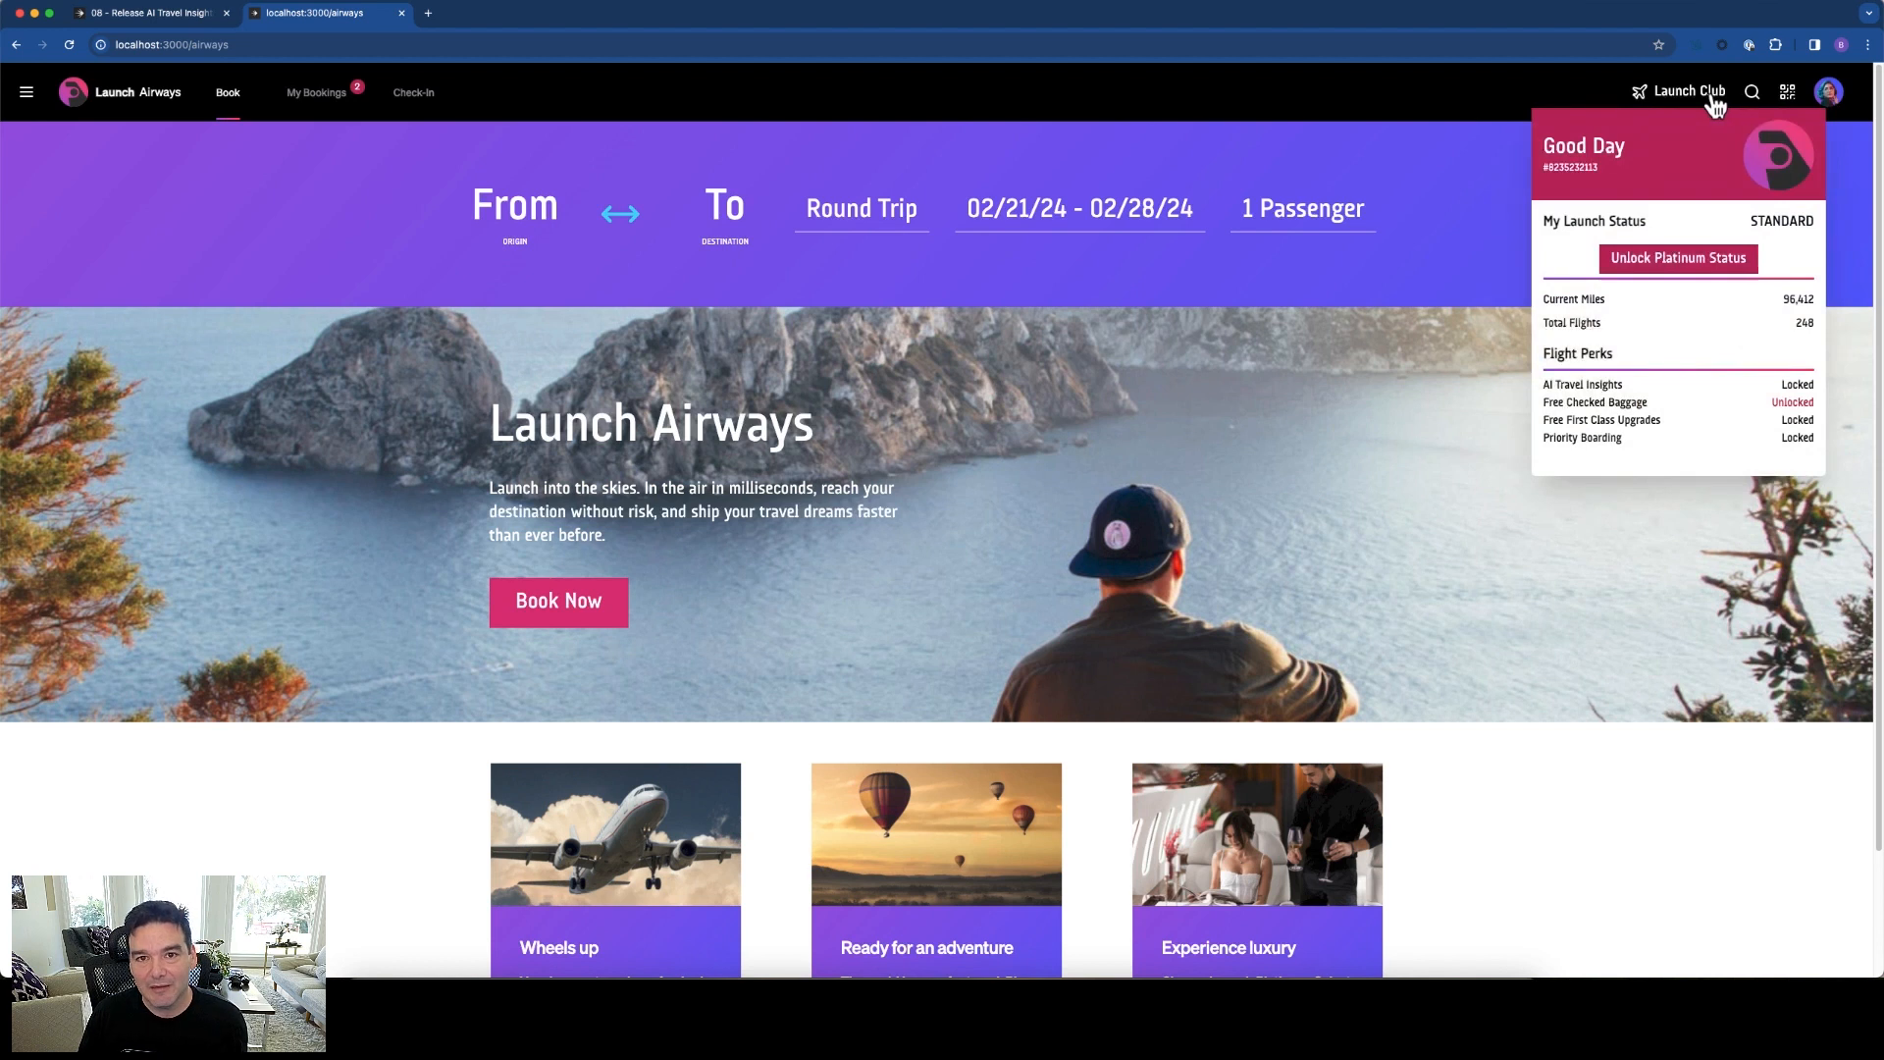
{"action": "left_click", "coordinate": [1648, 261]}
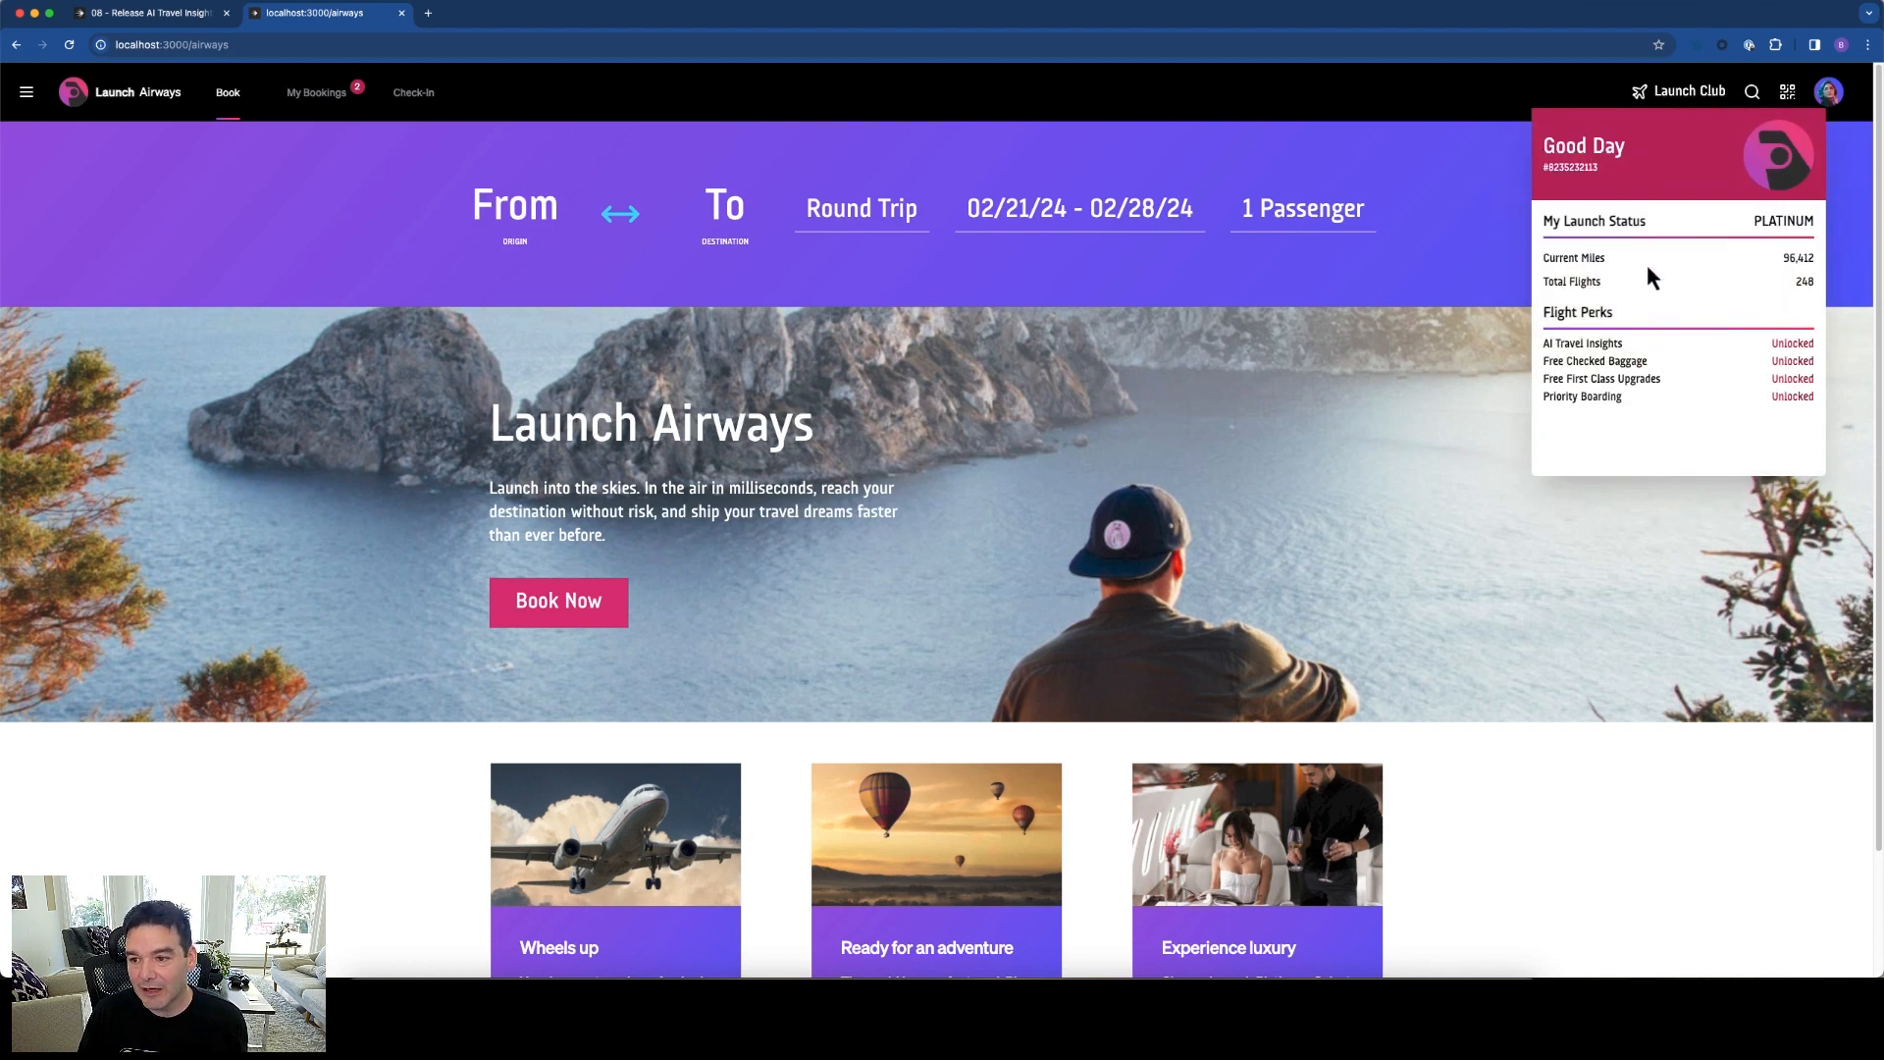
{"action": "left_click", "coordinate": [1440, 295]}
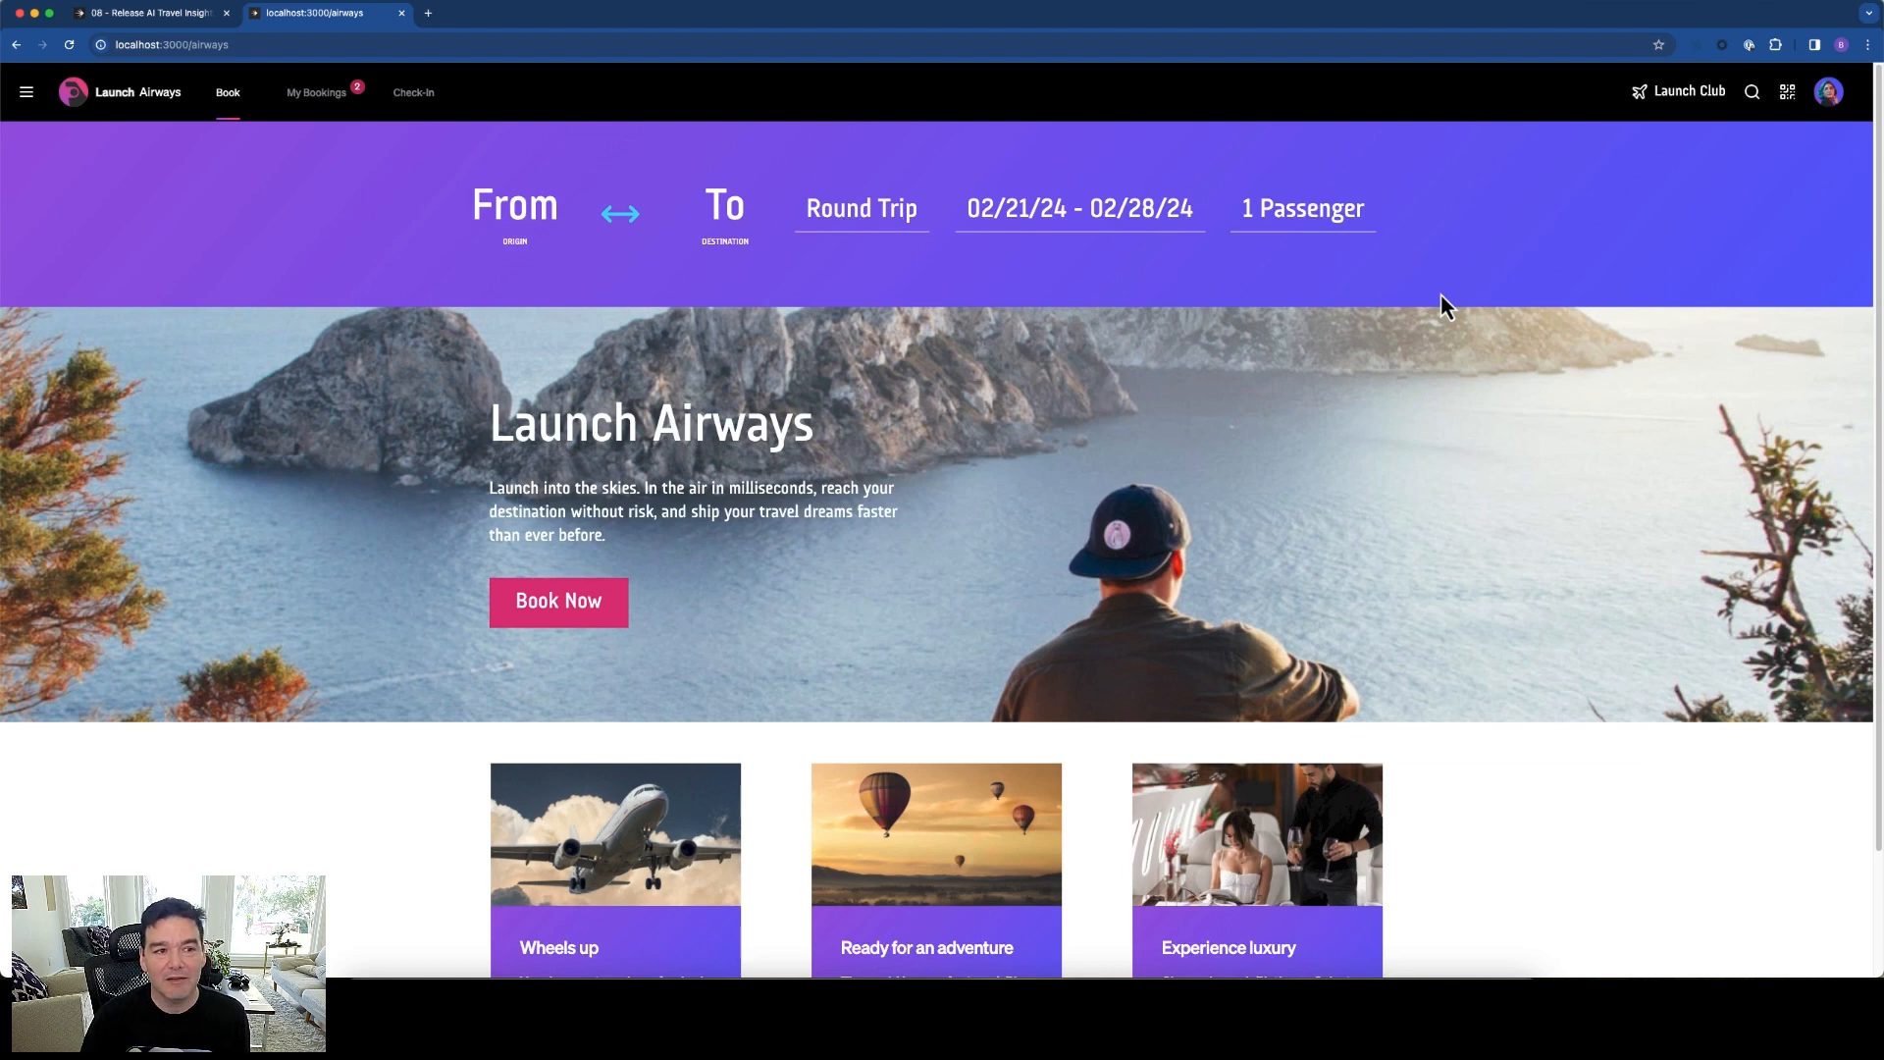
Review the booked flights' AI Travel Insights for the Dubai destination and the A380 aircraft, and close the bookings.
{"action": "left_click", "coordinate": [344, 95]}
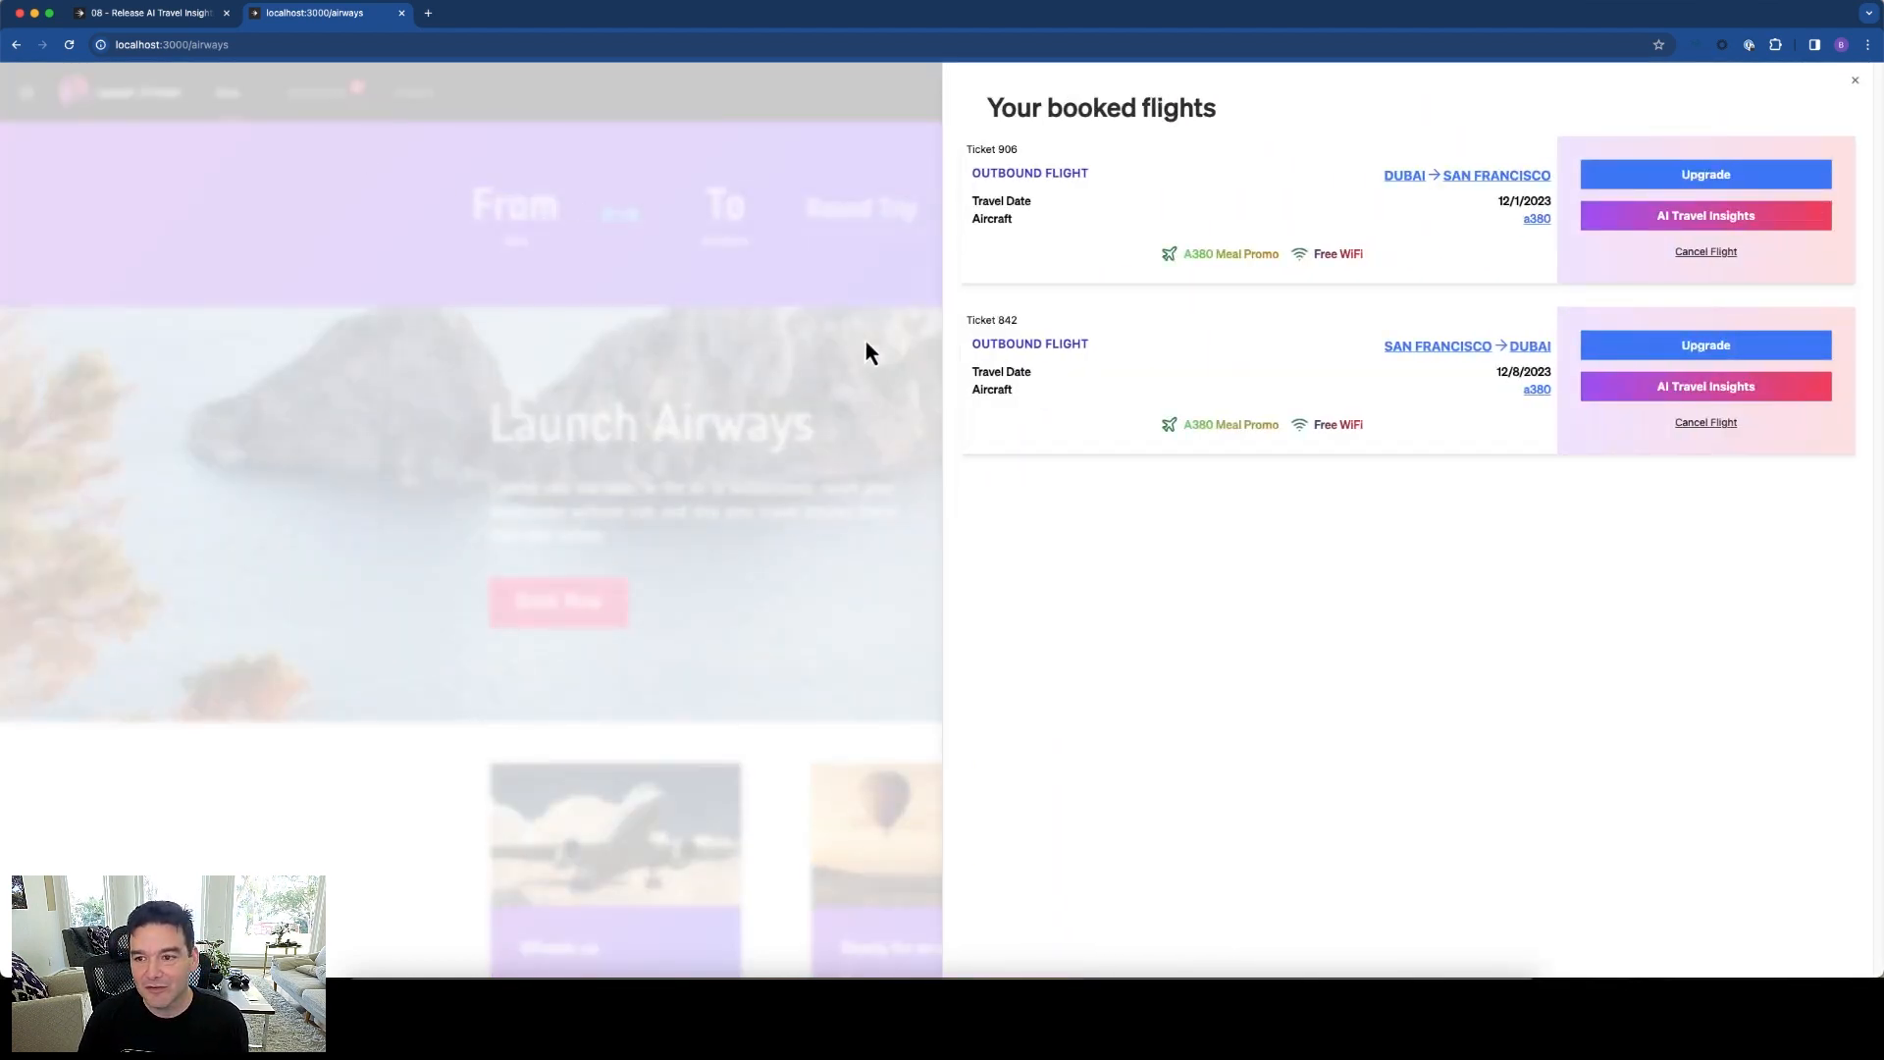
{"action": "mouse_move", "coordinate": [1411, 177]}
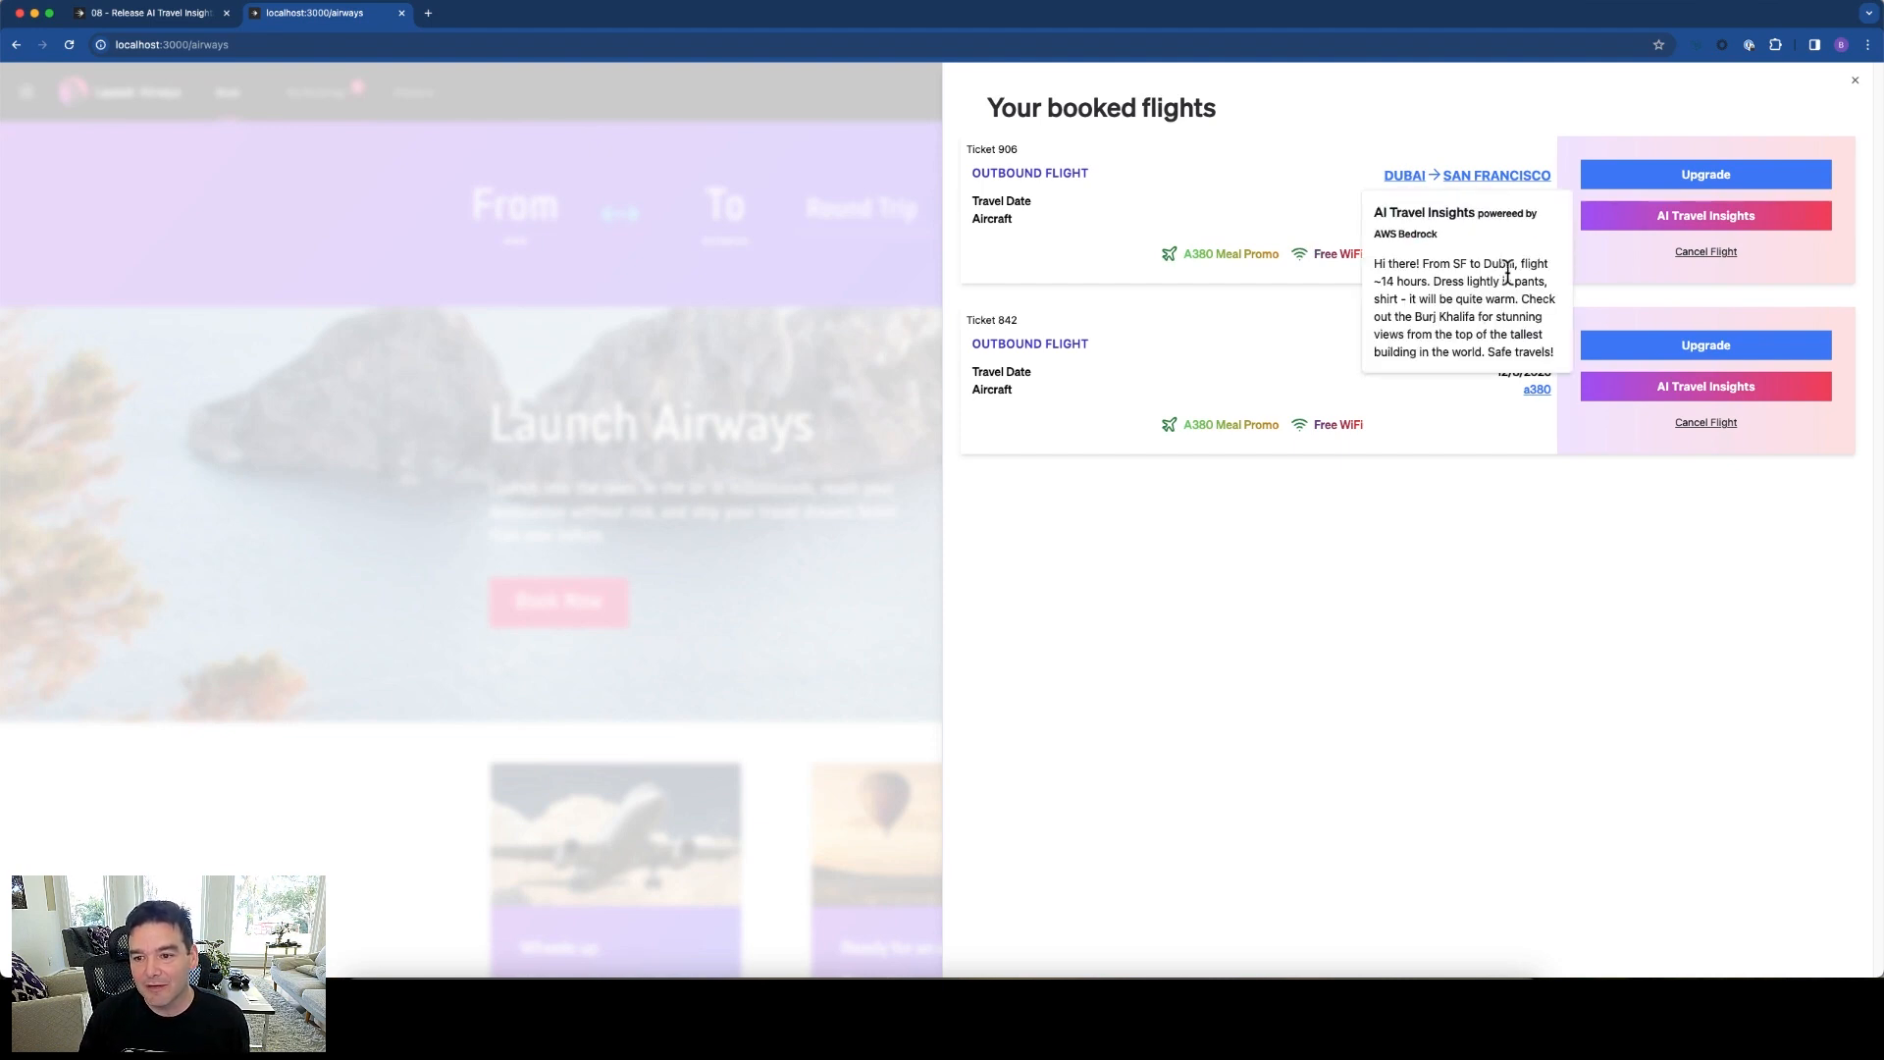
{"action": "mouse_move", "coordinate": [1536, 397]}
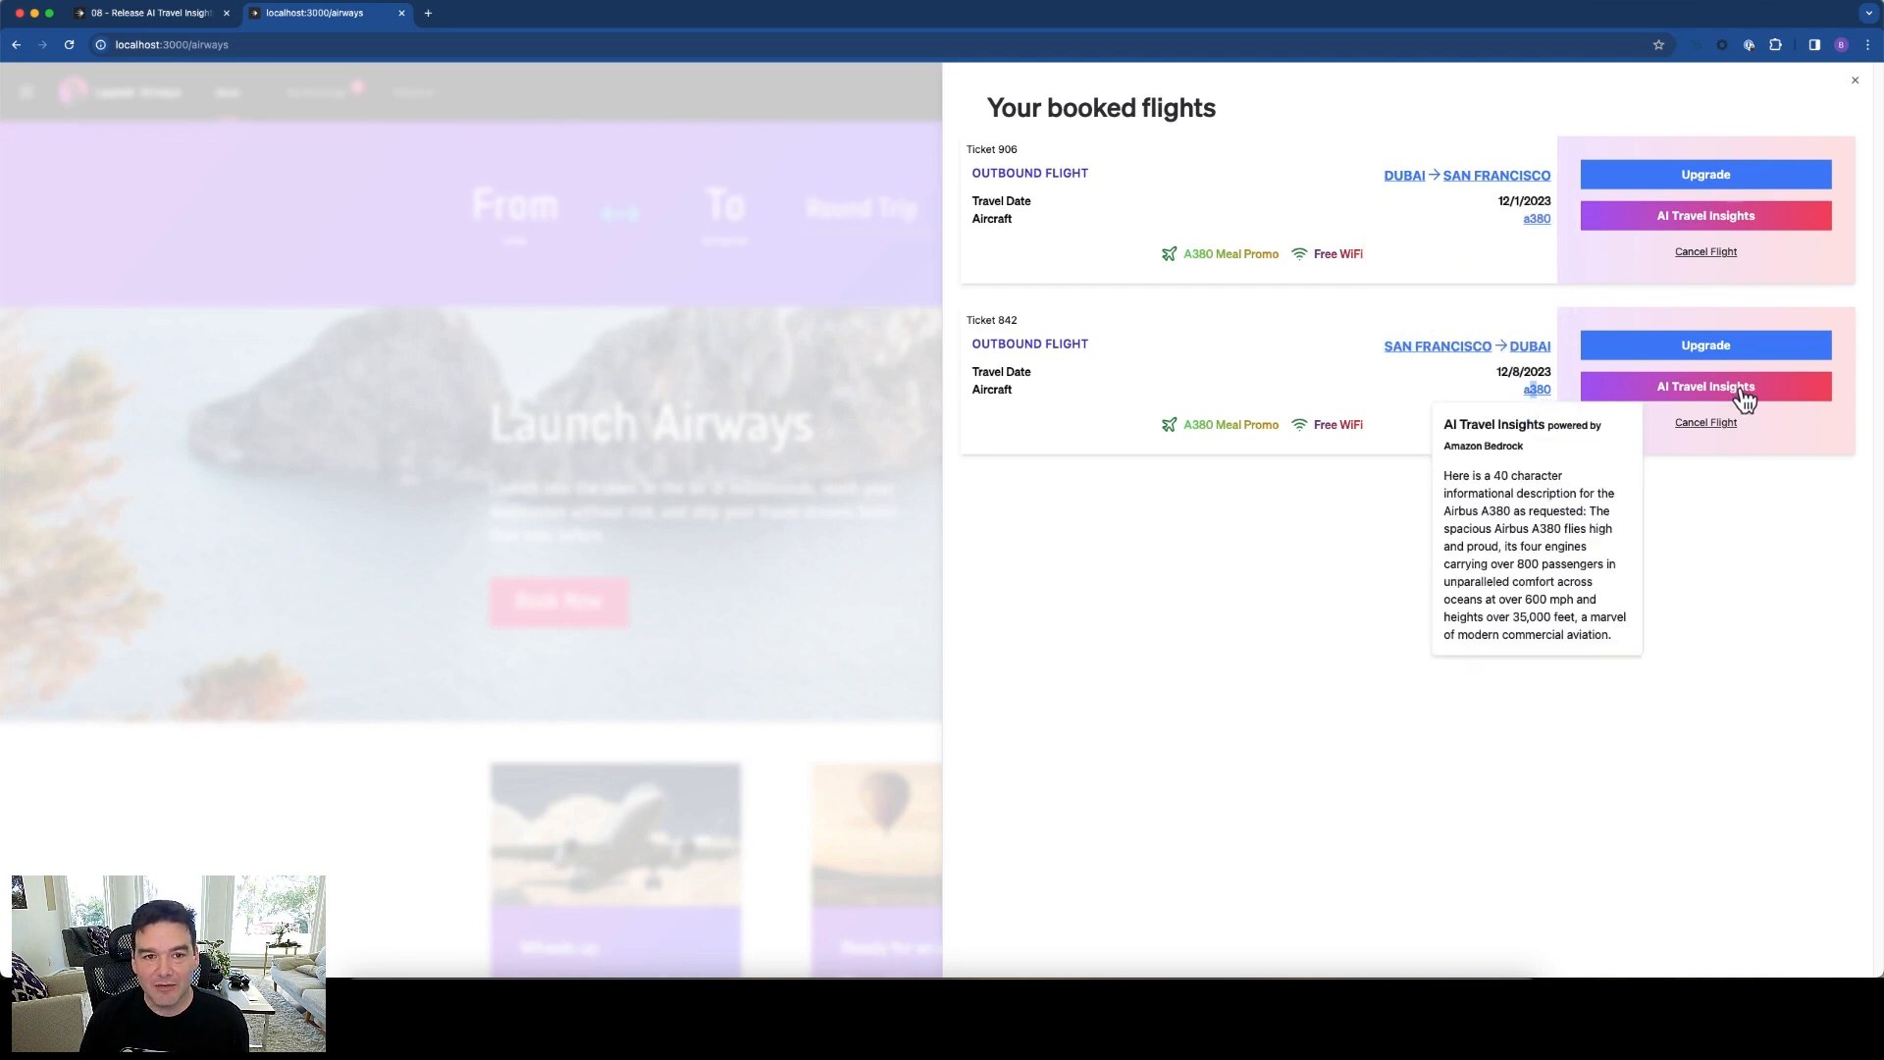
{"action": "left_click", "coordinate": [885, 377]}
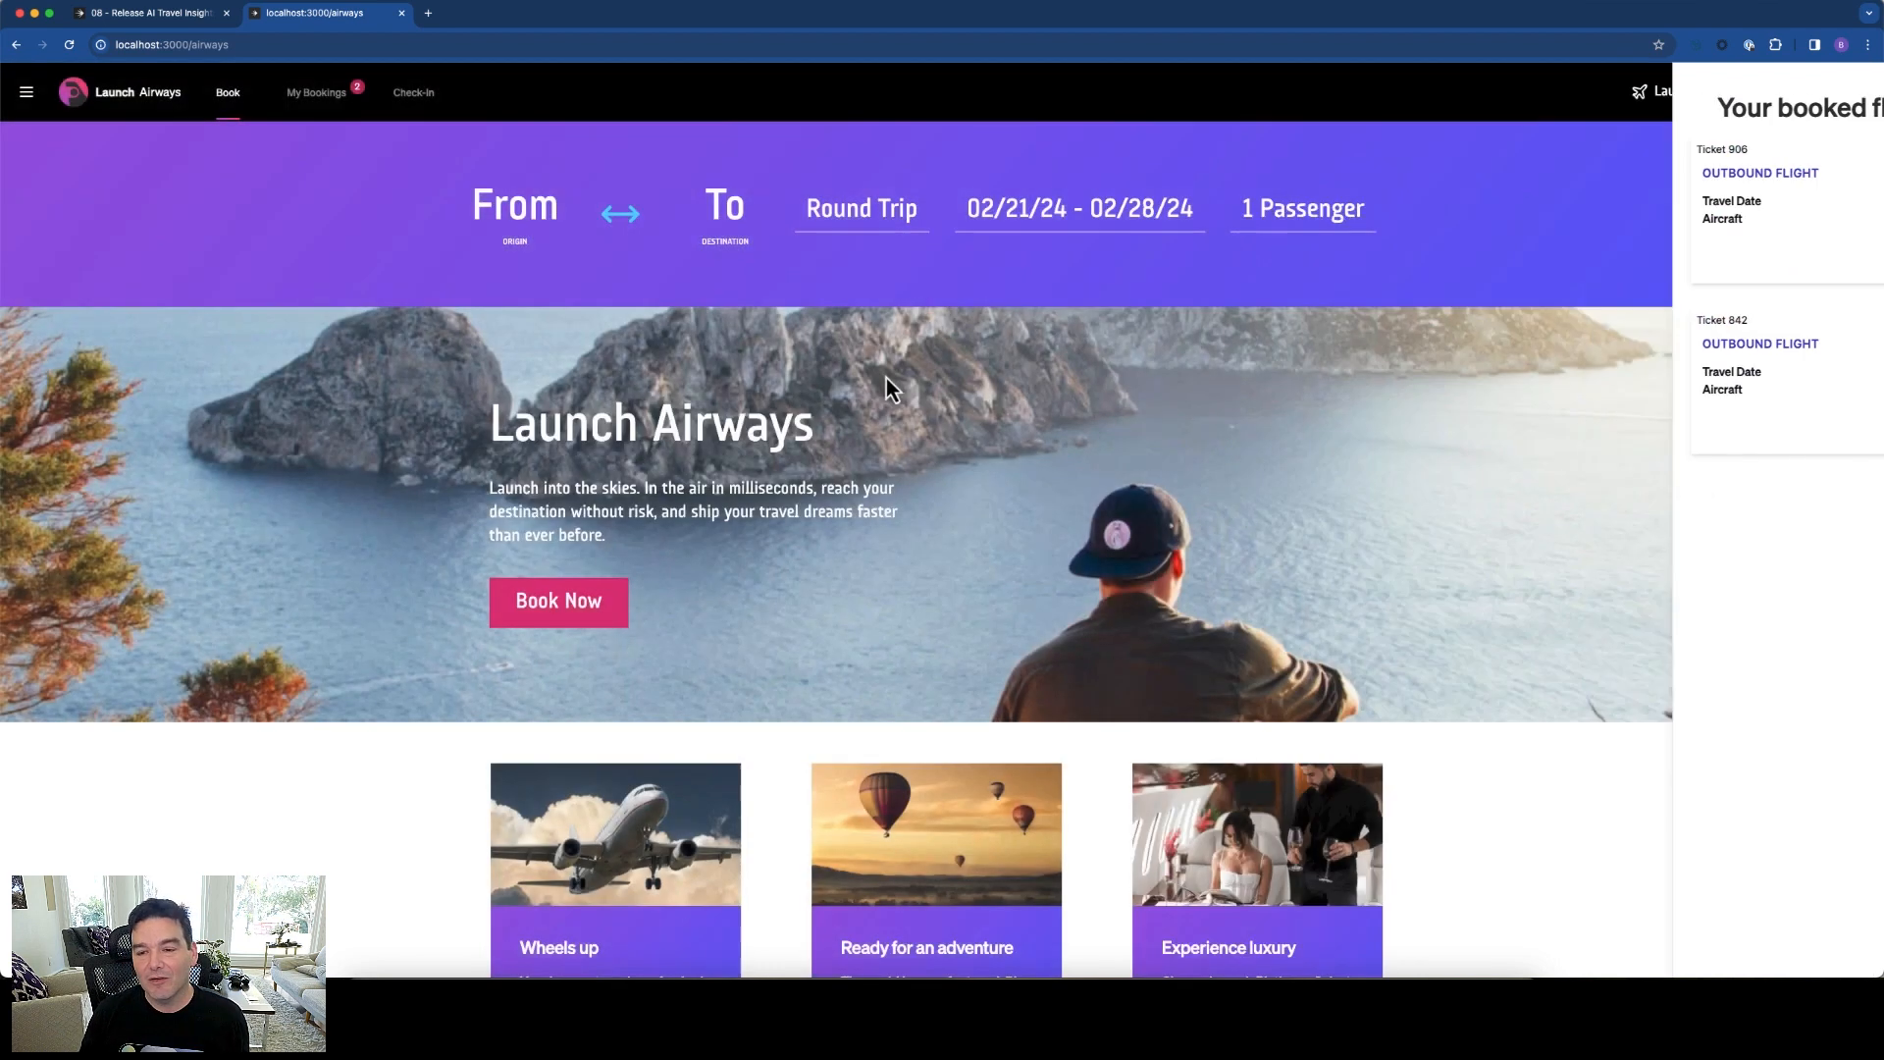